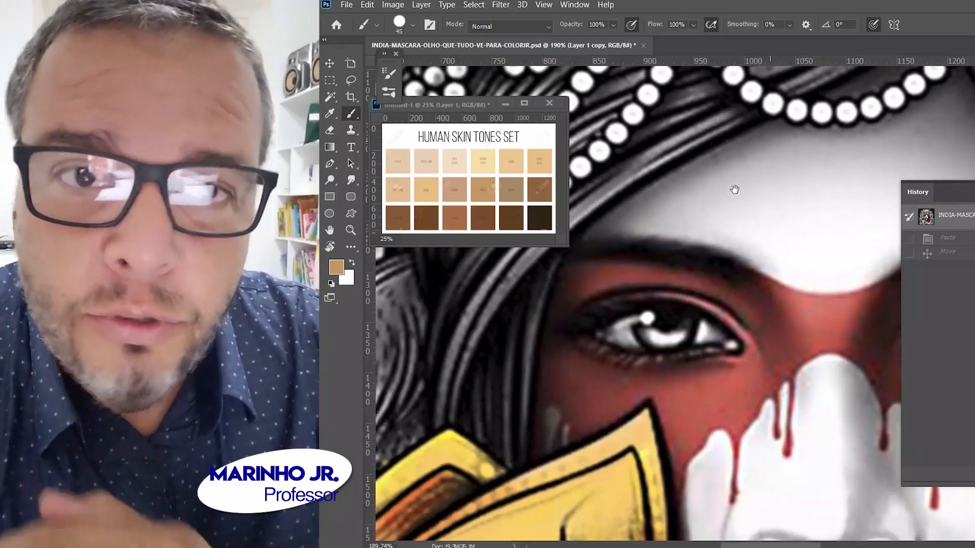
Paint the forehead above the eyebrows with the tan skin tone using a 45 px brush
{"action": "mouse_move", "coordinate": [699, 226]}
{"action": "left_mouse_down"}
{"action": "mouse_move", "coordinate": [816, 272]}
{"action": "mouse_move", "coordinate": [847, 272]}
{"action": "mouse_move", "coordinate": [893, 244]}
{"action": "left_mouse_up"}
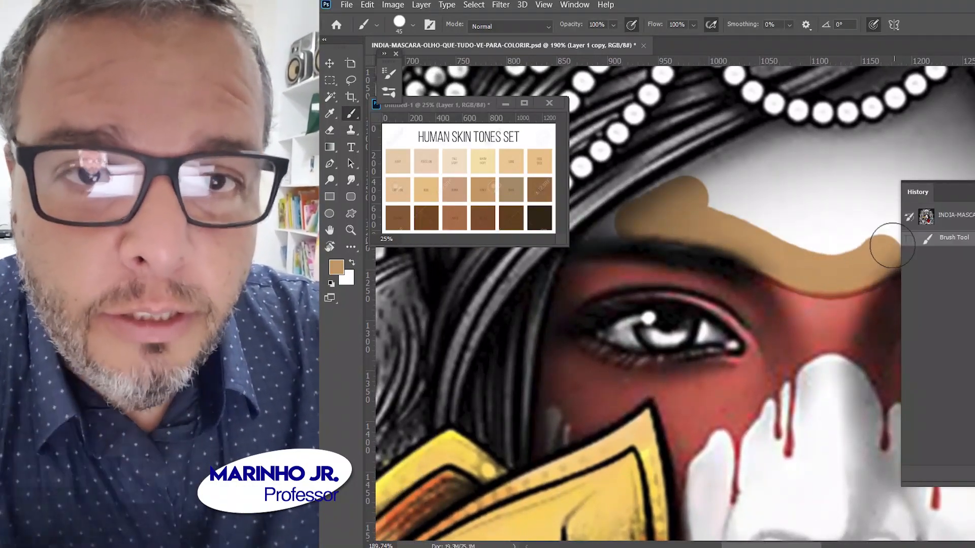
{"action": "mouse_move", "coordinate": [807, 234]}
{"action": "left_mouse_down"}
{"action": "mouse_move", "coordinate": [626, 254]}
{"action": "mouse_move", "coordinate": [773, 240]}
{"action": "mouse_move", "coordinate": [704, 276]}
{"action": "left_mouse_up"}
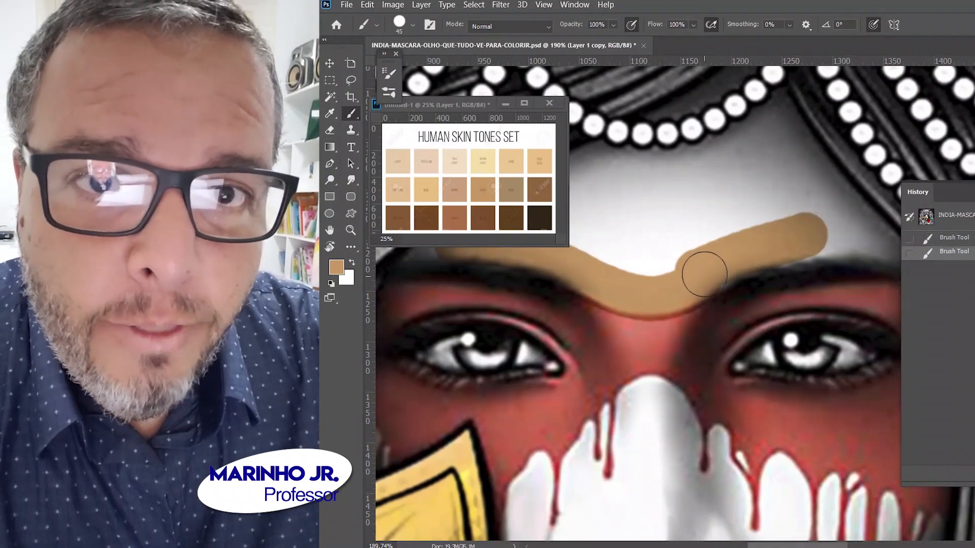
{"action": "mouse_move", "coordinate": [784, 245]}
{"action": "left_mouse_down"}
{"action": "mouse_move", "coordinate": [880, 246]}
{"action": "mouse_move", "coordinate": [780, 232]}
{"action": "mouse_move", "coordinate": [788, 210]}
{"action": "mouse_move", "coordinate": [744, 152]}
{"action": "mouse_move", "coordinate": [731, 111]}
{"action": "mouse_move", "coordinate": [646, 161]}
{"action": "mouse_move", "coordinate": [824, 203]}
{"action": "mouse_move", "coordinate": [836, 176]}
{"action": "left_mouse_up"}
{"action": "left_click_drag", "start_coordinate": [734, 181], "coordinate": [649, 210]}
{"action": "left_click_drag", "start_coordinate": [608, 235], "coordinate": [592, 247]}
{"action": "mouse_move", "coordinate": [661, 237]}
{"action": "left_mouse_down"}
{"action": "mouse_move", "coordinate": [684, 231]}
{"action": "mouse_move", "coordinate": [624, 228]}
{"action": "mouse_move", "coordinate": [789, 174]}
{"action": "mouse_move", "coordinate": [867, 174]}
{"action": "left_mouse_up"}
{"action": "mouse_move", "coordinate": [891, 221]}
{"action": "left_mouse_down"}
{"action": "mouse_move", "coordinate": [743, 272]}
{"action": "mouse_move", "coordinate": [654, 239]}
{"action": "mouse_move", "coordinate": [849, 190]}
{"action": "left_mouse_up"}
{"action": "left_click_drag", "start_coordinate": [726, 252], "coordinate": [732, 251]}
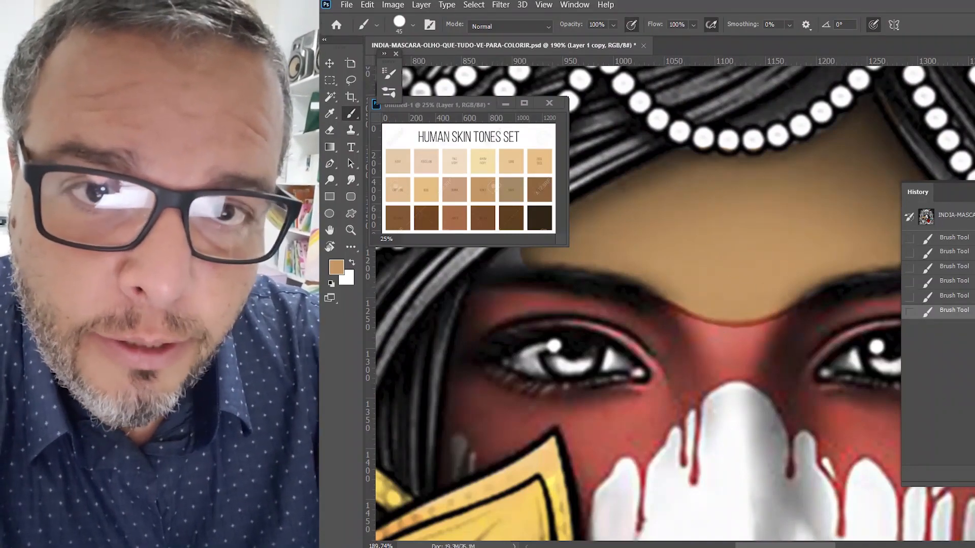
{"action": "key", "text": "alt+Tab"}
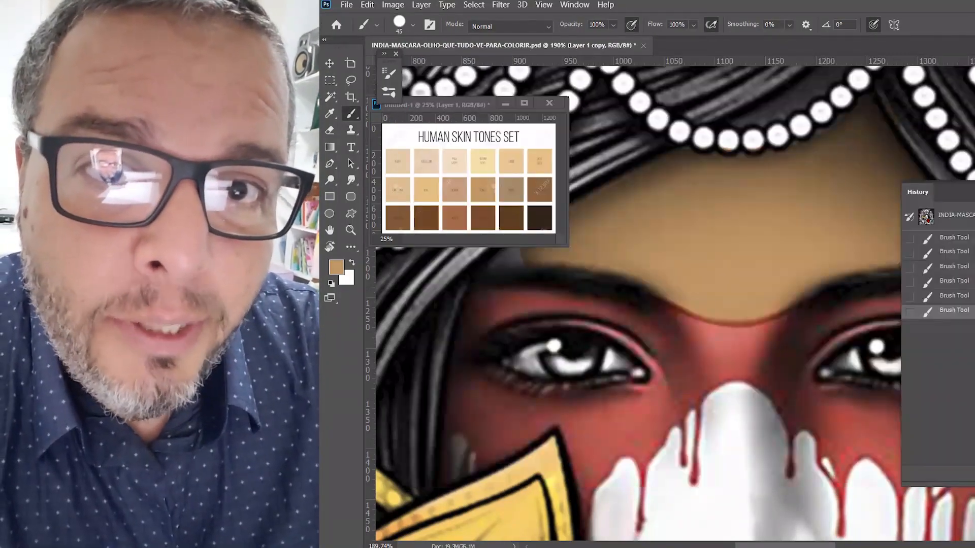
{"action": "left_click", "coordinate": [538, 219], "text": "alt"}
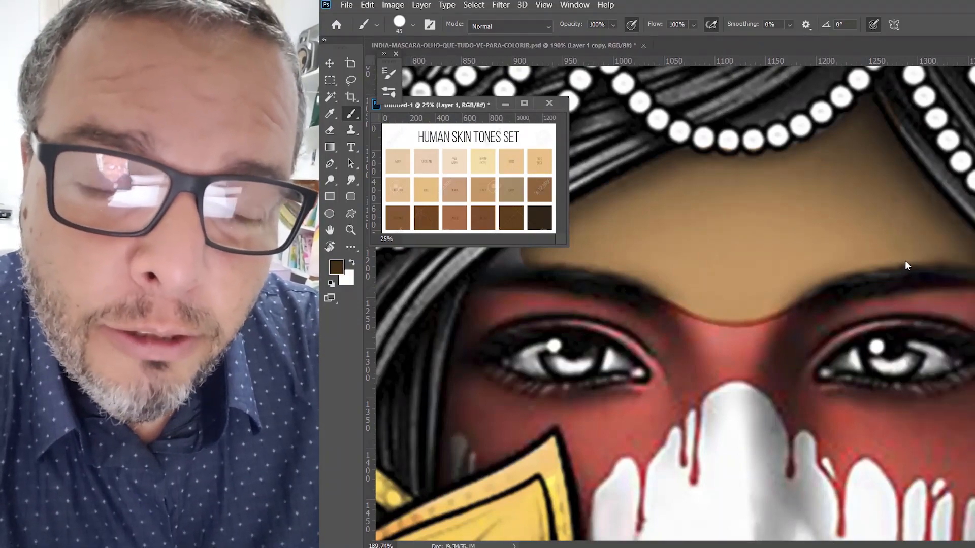
{"action": "left_click", "coordinate": [875, 241]}
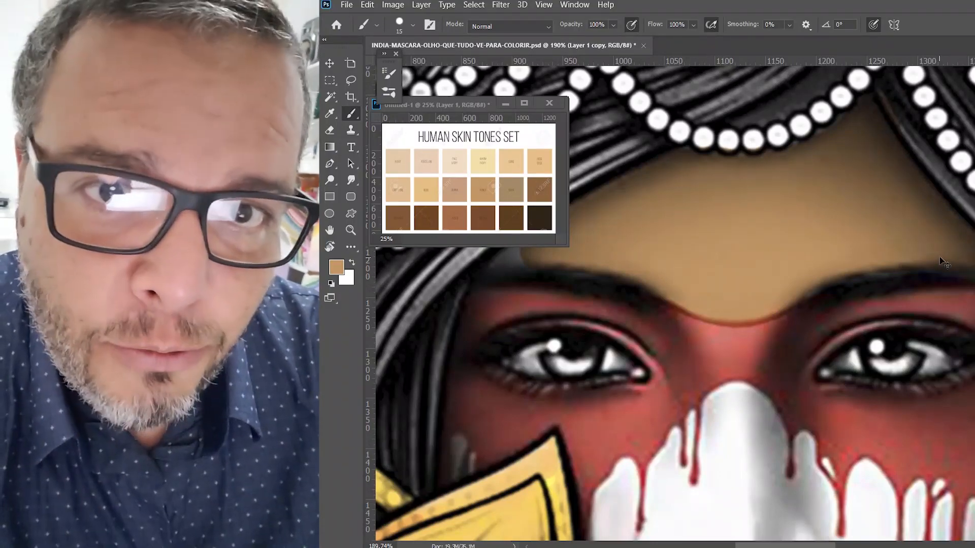
{"action": "key", "text": "ctrl+z"}
{"action": "key", "text": "ctrl+z"}
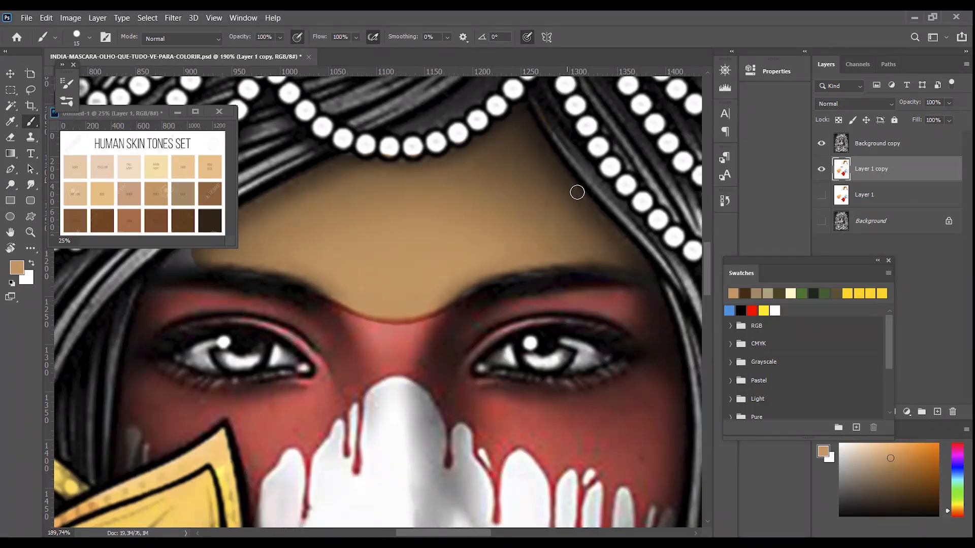
Enlarge the brush and paint the broad skin areas of the lower face and chin tan
{"action": "scroll", "coordinate": [386, 224], "scroll_direction": "right", "scroll_amount": 2}
{"action": "scroll", "coordinate": [274, 315], "scroll_direction": "down", "scroll_amount": 5}
{"action": "key", "text": "bracketright"}
{"action": "key", "text": "bracketright"}
{"action": "key", "text": "bracketright"}
{"action": "key", "text": "bracketright"}
{"action": "mouse_move", "coordinate": [237, 337]}
{"action": "left_mouse_down"}
{"action": "mouse_move", "coordinate": [389, 379]}
{"action": "mouse_move", "coordinate": [398, 312]}
{"action": "mouse_move", "coordinate": [365, 239]}
{"action": "mouse_move", "coordinate": [525, 453]}
{"action": "mouse_move", "coordinate": [560, 313]}
{"action": "left_mouse_up"}
{"action": "key", "text": "bracketright"}
{"action": "key", "text": "bracketright"}
{"action": "key", "text": "bracketright"}
{"action": "key", "text": "bracketright"}
{"action": "key", "text": "bracketright"}
{"action": "key", "text": "bracketright"}
{"action": "key", "text": "bracketright"}
{"action": "mouse_move", "coordinate": [560, 313]}
{"action": "left_mouse_down"}
{"action": "mouse_move", "coordinate": [352, 420]}
{"action": "mouse_move", "coordinate": [574, 335]}
{"action": "left_mouse_up"}
{"action": "mouse_move", "coordinate": [469, 413]}
{"action": "left_mouse_down"}
{"action": "mouse_move", "coordinate": [601, 244]}
{"action": "mouse_move", "coordinate": [624, 274]}
{"action": "mouse_move", "coordinate": [409, 370]}
{"action": "mouse_move", "coordinate": [551, 351]}
{"action": "left_mouse_up"}
Fill the shadowed skin just below the lower lip with the tan tone using a 20 px brush
{"action": "key", "text": "bracketleft"}
{"action": "key", "text": "bracketleft"}
{"action": "key", "text": "bracketleft"}
{"action": "key", "text": "bracketleft"}
{"action": "mouse_move", "coordinate": [527, 339]}
{"action": "left_mouse_down"}
{"action": "mouse_move", "coordinate": [285, 329]}
{"action": "mouse_move", "coordinate": [431, 255]}
{"action": "mouse_move", "coordinate": [487, 351]}
{"action": "left_mouse_up"}
{"action": "key", "text": "bracketleft"}
{"action": "key", "text": "bracketleft"}
{"action": "key", "text": "bracketleft"}
{"action": "scroll", "coordinate": [392, 311], "scroll_direction": "up", "scroll_amount": 5}
{"action": "left_click_drag", "start_coordinate": [341, 181], "coordinate": [272, 436]}
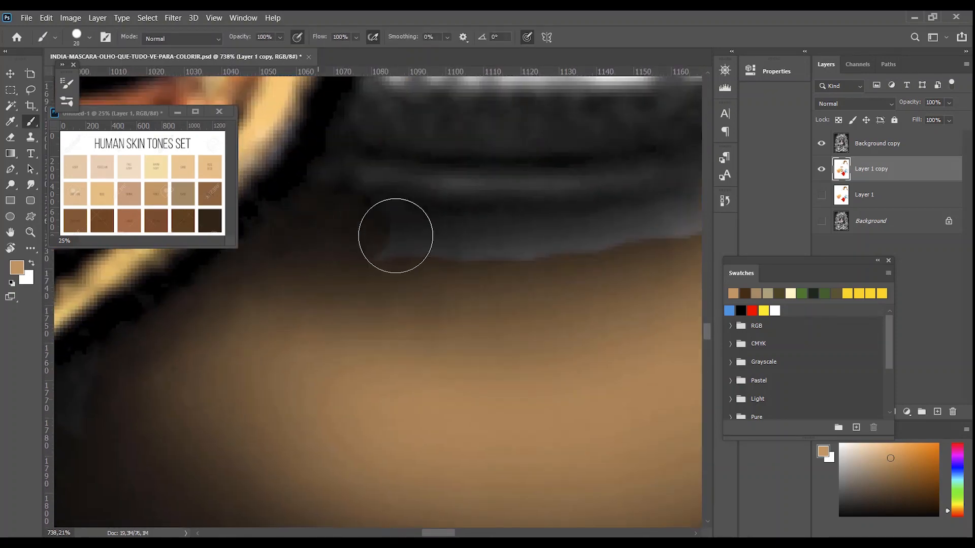
{"action": "left_click_drag", "start_coordinate": [320, 220], "coordinate": [417, 249]}
Extend the tan skin tone over more of the unpainted lower face with the 20 px brush
{"action": "key", "text": "ctrl+0"}
{"action": "scroll", "coordinate": [380, 300], "scroll_direction": "up", "scroll_amount": 8}
{"action": "left_click_drag", "start_coordinate": [406, 284], "coordinate": [350, 146]}
{"action": "left_click_drag", "start_coordinate": [305, 204], "coordinate": [437, 257]}
{"action": "mouse_move", "coordinate": [305, 325]}
{"action": "left_mouse_down"}
{"action": "mouse_move", "coordinate": [288, 224]}
{"action": "mouse_move", "coordinate": [279, 236]}
{"action": "left_mouse_up"}
{"action": "left_click_drag", "start_coordinate": [198, 457], "coordinate": [252, 350]}
{"action": "left_click_drag", "start_coordinate": [202, 285], "coordinate": [150, 342]}
{"action": "left_click_drag", "start_coordinate": [150, 406], "coordinate": [199, 270]}
{"action": "left_click_drag", "start_coordinate": [183, 330], "coordinate": [178, 503]}
{"action": "left_click_drag", "start_coordinate": [260, 401], "coordinate": [226, 307]}
{"action": "mouse_move", "coordinate": [249, 225]}
{"action": "left_mouse_down"}
{"action": "mouse_move", "coordinate": [249, 325]}
{"action": "mouse_move", "coordinate": [226, 376]}
{"action": "left_mouse_up"}
{"action": "left_click_drag", "start_coordinate": [212, 275], "coordinate": [232, 364]}
{"action": "mouse_move", "coordinate": [239, 351]}
{"action": "left_mouse_down"}
{"action": "mouse_move", "coordinate": [266, 318]}
{"action": "mouse_move", "coordinate": [276, 343]}
{"action": "left_mouse_up"}
{"action": "mouse_move", "coordinate": [340, 255]}
{"action": "left_mouse_down"}
{"action": "mouse_move", "coordinate": [440, 264]}
{"action": "mouse_move", "coordinate": [434, 191]}
{"action": "mouse_move", "coordinate": [465, 467]}
{"action": "left_mouse_up"}
Paint the nose, the skin above the lips and the adjoining cheek edges tan using an 8 px brush
{"action": "key", "text": "bracketleft"}
{"action": "key", "text": "bracketleft"}
{"action": "key", "text": "bracketleft"}
{"action": "key", "text": "bracketleft"}
{"action": "left_click_drag", "start_coordinate": [474, 387], "coordinate": [359, 252]}
{"action": "mouse_move", "coordinate": [405, 432]}
{"action": "left_mouse_down"}
{"action": "mouse_move", "coordinate": [431, 461]}
{"action": "mouse_move", "coordinate": [478, 313]}
{"action": "left_mouse_up"}
{"action": "left_click_drag", "start_coordinate": [490, 305], "coordinate": [418, 441]}
{"action": "left_click_drag", "start_coordinate": [417, 441], "coordinate": [396, 134]}
{"action": "left_click_drag", "start_coordinate": [402, 247], "coordinate": [382, 365]}
{"action": "left_click_drag", "start_coordinate": [382, 325], "coordinate": [405, 272]}
{"action": "left_click_drag", "start_coordinate": [462, 391], "coordinate": [247, 263]}
{"action": "left_click_drag", "start_coordinate": [259, 376], "coordinate": [508, 188]}
{"action": "left_click_drag", "start_coordinate": [407, 165], "coordinate": [349, 374]}
{"action": "mouse_move", "coordinate": [338, 373]}
{"action": "left_mouse_down"}
{"action": "mouse_move", "coordinate": [276, 240]}
{"action": "mouse_move", "coordinate": [280, 178]}
{"action": "left_mouse_up"}
{"action": "mouse_move", "coordinate": [274, 101]}
{"action": "left_mouse_down"}
{"action": "mouse_move", "coordinate": [334, 313]}
{"action": "mouse_move", "coordinate": [507, 172]}
{"action": "left_mouse_up"}
{"action": "left_click_drag", "start_coordinate": [624, 203], "coordinate": [386, 203]}
{"action": "left_click_drag", "start_coordinate": [416, 157], "coordinate": [609, 325]}
{"action": "mouse_move", "coordinate": [533, 315]}
{"action": "left_mouse_down"}
{"action": "mouse_move", "coordinate": [500, 270]}
{"action": "mouse_move", "coordinate": [285, 199]}
{"action": "left_mouse_up"}
{"action": "mouse_move", "coordinate": [401, 243]}
{"action": "left_mouse_down"}
{"action": "mouse_move", "coordinate": [429, 432]}
{"action": "mouse_move", "coordinate": [280, 251]}
{"action": "left_mouse_up"}
{"action": "mouse_move", "coordinate": [280, 251]}
{"action": "left_mouse_down"}
{"action": "mouse_move", "coordinate": [496, 268]}
{"action": "mouse_move", "coordinate": [390, 229]}
{"action": "left_mouse_up"}
{"action": "mouse_move", "coordinate": [396, 224]}
{"action": "left_mouse_down"}
{"action": "mouse_move", "coordinate": [95, 427]}
{"action": "mouse_move", "coordinate": [293, 269]}
{"action": "left_mouse_up"}
{"action": "mouse_move", "coordinate": [280, 455]}
{"action": "left_mouse_down"}
{"action": "mouse_move", "coordinate": [453, 150]}
{"action": "mouse_move", "coordinate": [615, 205]}
{"action": "left_mouse_up"}
{"action": "key", "text": "ctrl+0"}
{"action": "left_click_drag", "start_coordinate": [400, 306], "coordinate": [484, 365]}
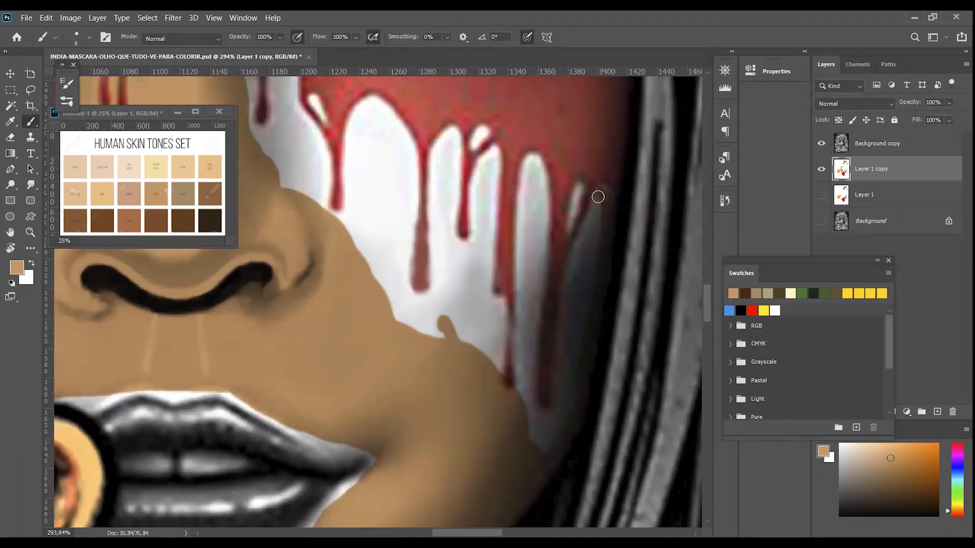
Paint the dark outer edge of the cheek and outline its outermost white drip in tan with the 8 px brush
{"action": "left_click_drag", "start_coordinate": [598, 196], "coordinate": [555, 437]}
{"action": "left_click_drag", "start_coordinate": [515, 351], "coordinate": [545, 424]}
{"action": "left_click_drag", "start_coordinate": [544, 426], "coordinate": [586, 144]}
{"action": "mouse_move", "coordinate": [586, 144]}
{"action": "left_mouse_down"}
{"action": "mouse_move", "coordinate": [542, 344]}
{"action": "mouse_move", "coordinate": [489, 151]}
{"action": "mouse_move", "coordinate": [490, 449]}
{"action": "left_mouse_up"}
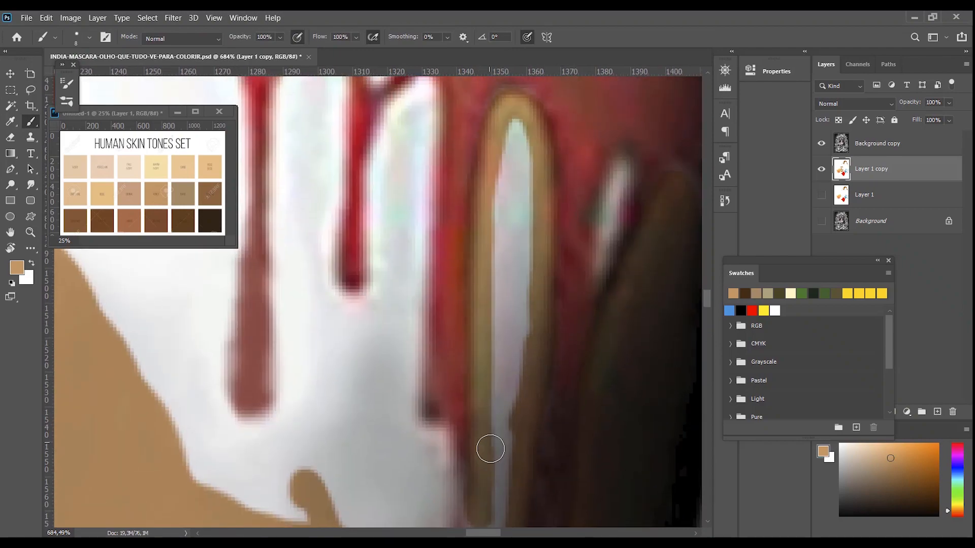
{"action": "left_click_drag", "start_coordinate": [462, 501], "coordinate": [440, 318]}
{"action": "left_click_drag", "start_coordinate": [447, 353], "coordinate": [449, 429]}
{"action": "left_click_drag", "start_coordinate": [460, 333], "coordinate": [474, 253]}
{"action": "mouse_move", "coordinate": [477, 211]}
{"action": "left_mouse_down"}
{"action": "mouse_move", "coordinate": [462, 367]}
{"action": "mouse_move", "coordinate": [478, 99]}
{"action": "left_mouse_up"}
{"action": "left_click_drag", "start_coordinate": [586, 203], "coordinate": [617, 208]}
{"action": "left_click_drag", "start_coordinate": [570, 175], "coordinate": [516, 369]}
{"action": "left_click_drag", "start_coordinate": [528, 293], "coordinate": [526, 366]}
Trace the side of the nose and the neighbouring white drips in tan using a 4 px brush
{"action": "key", "text": "bracketleft"}
{"action": "key", "text": "bracketleft"}
{"action": "key", "text": "bracketleft"}
{"action": "key", "text": "bracketleft"}
{"action": "key", "text": "ctrl+0"}
{"action": "left_click_drag", "start_coordinate": [385, 300], "coordinate": [457, 299]}
{"action": "left_click_drag", "start_coordinate": [426, 211], "coordinate": [431, 233]}
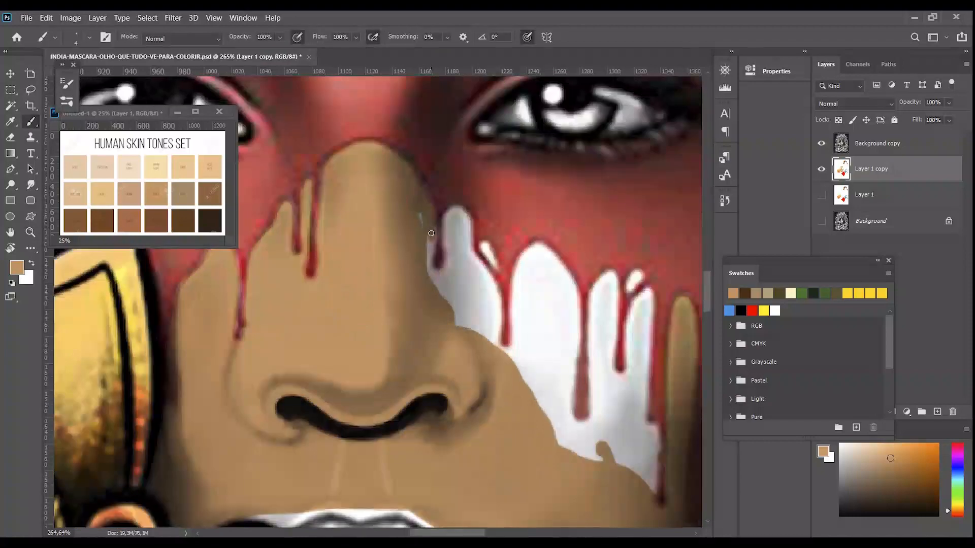
{"action": "mouse_move", "coordinate": [477, 328]}
{"action": "left_mouse_down"}
{"action": "mouse_move", "coordinate": [535, 330]}
{"action": "mouse_move", "coordinate": [559, 457]}
{"action": "mouse_move", "coordinate": [626, 497]}
{"action": "mouse_move", "coordinate": [646, 482]}
{"action": "mouse_move", "coordinate": [685, 478]}
{"action": "left_mouse_up"}
{"action": "mouse_move", "coordinate": [658, 457]}
{"action": "left_mouse_down"}
{"action": "mouse_move", "coordinate": [518, 342]}
{"action": "mouse_move", "coordinate": [529, 342]}
{"action": "left_mouse_up"}
{"action": "mouse_move", "coordinate": [507, 209]}
{"action": "left_mouse_down"}
{"action": "mouse_move", "coordinate": [523, 273]}
{"action": "mouse_move", "coordinate": [502, 281]}
{"action": "mouse_move", "coordinate": [492, 239]}
{"action": "left_mouse_up"}
{"action": "left_click_drag", "start_coordinate": [502, 235], "coordinate": [500, 355]}
{"action": "left_click_drag", "start_coordinate": [469, 282], "coordinate": [431, 475]}
{"action": "left_click_drag", "start_coordinate": [430, 475], "coordinate": [446, 169]}
{"action": "left_click_drag", "start_coordinate": [447, 223], "coordinate": [429, 347]}
{"action": "mouse_move", "coordinate": [428, 350]}
{"action": "left_mouse_down"}
{"action": "mouse_move", "coordinate": [448, 218]}
{"action": "mouse_move", "coordinate": [365, 412]}
{"action": "mouse_move", "coordinate": [331, 178]}
{"action": "mouse_move", "coordinate": [276, 135]}
{"action": "mouse_move", "coordinate": [331, 134]}
{"action": "left_mouse_up"}
Fill the remaining white drip shapes across the cheek with tan, keeping within the red paint edges
{"action": "mouse_move", "coordinate": [328, 137]}
{"action": "left_mouse_down"}
{"action": "mouse_move", "coordinate": [300, 294]}
{"action": "mouse_move", "coordinate": [302, 490]}
{"action": "left_mouse_up"}
{"action": "left_click_drag", "start_coordinate": [302, 490], "coordinate": [281, 344]}
{"action": "mouse_move", "coordinate": [281, 344]}
{"action": "left_mouse_down"}
{"action": "mouse_move", "coordinate": [280, 420]}
{"action": "mouse_move", "coordinate": [233, 475]}
{"action": "left_mouse_up"}
{"action": "left_click_drag", "start_coordinate": [181, 337], "coordinate": [269, 406]}
{"action": "mouse_move", "coordinate": [303, 221]}
{"action": "left_mouse_down"}
{"action": "mouse_move", "coordinate": [292, 465]}
{"action": "mouse_move", "coordinate": [316, 188]}
{"action": "left_mouse_up"}
{"action": "left_click_drag", "start_coordinate": [289, 138], "coordinate": [299, 312]}
{"action": "mouse_move", "coordinate": [316, 325]}
{"action": "left_mouse_down"}
{"action": "mouse_move", "coordinate": [313, 236]}
{"action": "mouse_move", "coordinate": [257, 139]}
{"action": "left_mouse_up"}
{"action": "left_click_drag", "start_coordinate": [322, 302], "coordinate": [424, 370]}
{"action": "mouse_move", "coordinate": [349, 177]}
{"action": "left_mouse_down"}
{"action": "mouse_move", "coordinate": [286, 187]}
{"action": "mouse_move", "coordinate": [304, 175]}
{"action": "left_mouse_up"}
{"action": "left_click_drag", "start_coordinate": [297, 185], "coordinate": [386, 199]}
{"action": "mouse_move", "coordinate": [349, 181]}
{"action": "left_mouse_down"}
{"action": "mouse_move", "coordinate": [305, 328]}
{"action": "mouse_move", "coordinate": [304, 435]}
{"action": "left_mouse_up"}
{"action": "mouse_move", "coordinate": [277, 426]}
{"action": "left_mouse_down"}
{"action": "mouse_move", "coordinate": [507, 404]}
{"action": "mouse_move", "coordinate": [369, 159]}
{"action": "left_mouse_up"}
{"action": "left_click_drag", "start_coordinate": [362, 186], "coordinate": [380, 313]}
{"action": "mouse_move", "coordinate": [301, 350]}
{"action": "left_mouse_down"}
{"action": "mouse_move", "coordinate": [322, 224]}
{"action": "mouse_move", "coordinate": [396, 248]}
{"action": "left_mouse_up"}
{"action": "left_click_drag", "start_coordinate": [356, 173], "coordinate": [354, 250]}
Paint the small white drops and narrow drip edges on the cheek tan using a 3 px brush
{"action": "key", "text": "bracketleft"}
{"action": "key", "text": "bracketleft"}
{"action": "key", "text": "bracketleft"}
{"action": "key", "text": "bracketleft"}
{"action": "key", "text": "bracketleft"}
{"action": "left_click_drag", "start_coordinate": [446, 258], "coordinate": [487, 328]}
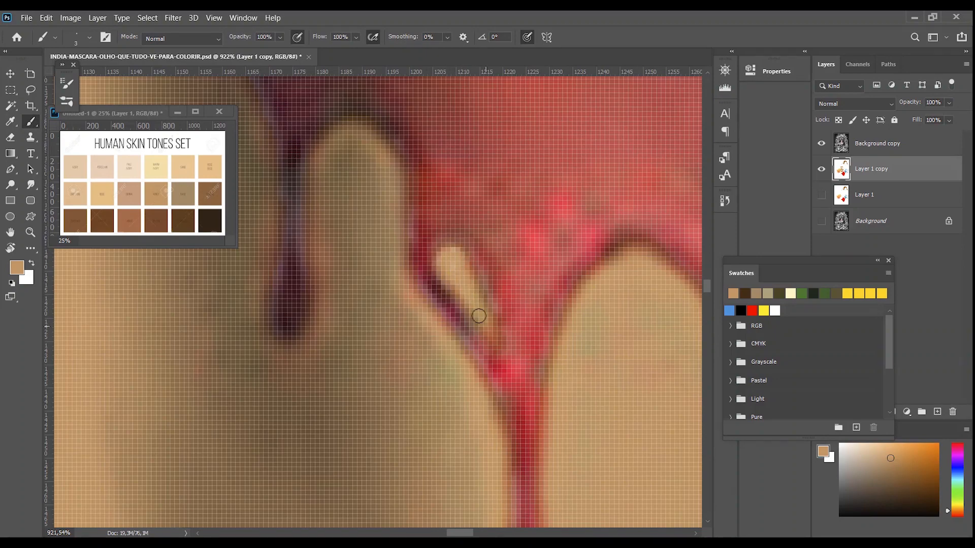
{"action": "left_click_drag", "start_coordinate": [546, 355], "coordinate": [386, 214]}
{"action": "mouse_move", "coordinate": [406, 303]}
{"action": "left_mouse_down"}
{"action": "mouse_move", "coordinate": [546, 303]}
{"action": "mouse_move", "coordinate": [468, 299]}
{"action": "left_mouse_up"}
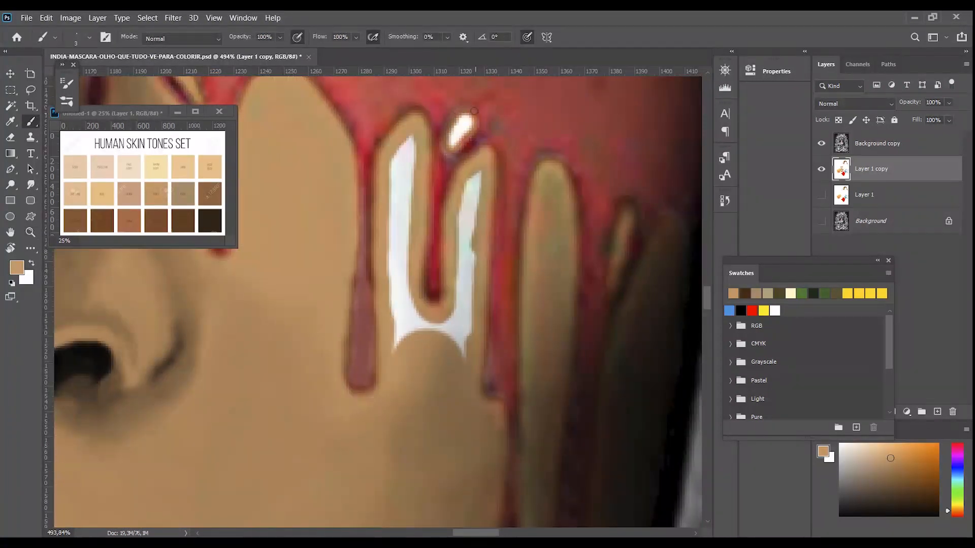
{"action": "mouse_move", "coordinate": [466, 127]}
{"action": "left_mouse_down"}
{"action": "mouse_move", "coordinate": [472, 330]}
{"action": "mouse_move", "coordinate": [411, 211]}
{"action": "mouse_move", "coordinate": [406, 350]}
{"action": "mouse_move", "coordinate": [543, 293]}
{"action": "left_mouse_up"}
Enlarge the brush to 35 px and cover the leftover white skin on the cheek and around the lips with tan
{"action": "key", "text": "ctrl+0"}
{"action": "key", "text": "bracketright"}
{"action": "key", "text": "bracketright"}
{"action": "key", "text": "bracketright"}
{"action": "key", "text": "bracketright"}
{"action": "key", "text": "bracketright"}
{"action": "key", "text": "bracketright"}
{"action": "key", "text": "bracketright"}
{"action": "mouse_move", "coordinate": [476, 340]}
{"action": "left_mouse_down"}
{"action": "mouse_move", "coordinate": [633, 220]}
{"action": "mouse_move", "coordinate": [602, 151]}
{"action": "mouse_move", "coordinate": [507, 126]}
{"action": "left_mouse_up"}
{"action": "key", "text": "ctrl+z"}
{"action": "scroll", "coordinate": [381, 135], "scroll_direction": "left", "scroll_amount": 5}
{"action": "scroll", "coordinate": [381, 135], "scroll_direction": "up", "scroll_amount": 1}
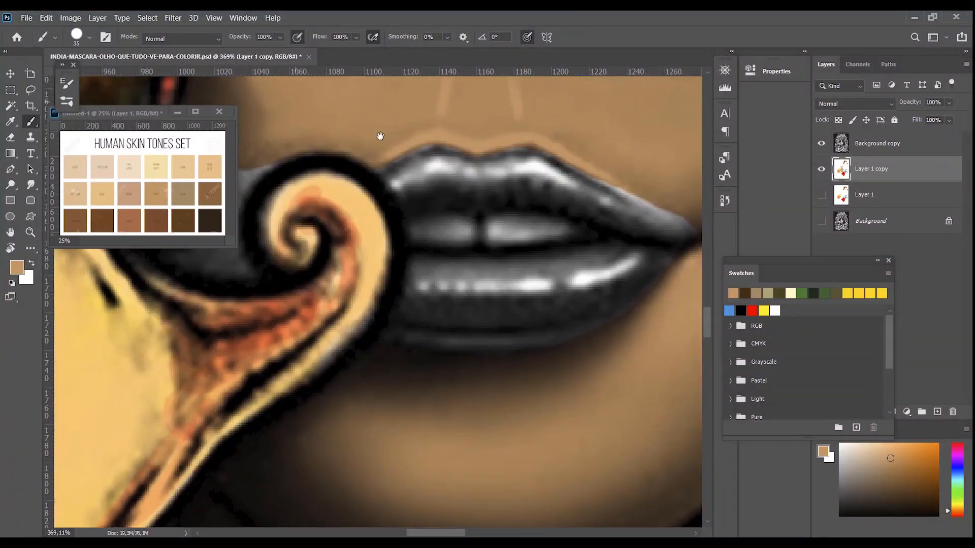
Paint the upper and lower lips with the red swatch using a 15 px brush
{"action": "key", "text": "bracketleft"}
{"action": "key", "text": "bracketleft"}
{"action": "key", "text": "bracketleft"}
{"action": "key", "text": "bracketleft"}
{"action": "scroll", "coordinate": [409, 186], "scroll_direction": "down", "scroll_amount": 1}
{"action": "scroll", "coordinate": [491, 156], "scroll_direction": "right", "scroll_amount": 5}
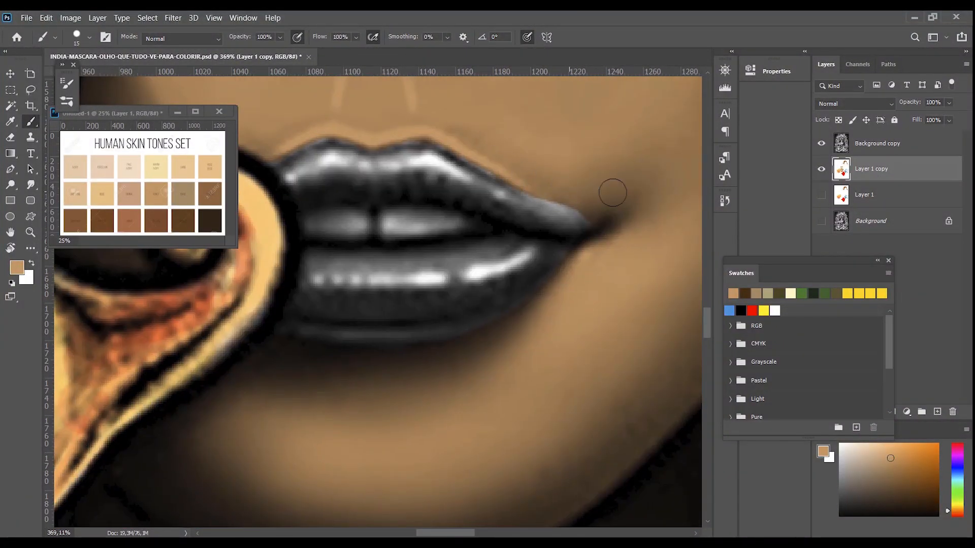
{"action": "left_click", "coordinate": [752, 310]}
{"action": "mouse_move", "coordinate": [402, 275]}
{"action": "left_mouse_down"}
{"action": "mouse_move", "coordinate": [326, 278]}
{"action": "mouse_move", "coordinate": [318, 322]}
{"action": "mouse_move", "coordinate": [520, 246]}
{"action": "mouse_move", "coordinate": [492, 301]}
{"action": "mouse_move", "coordinate": [546, 224]}
{"action": "mouse_move", "coordinate": [304, 164]}
{"action": "left_mouse_up"}
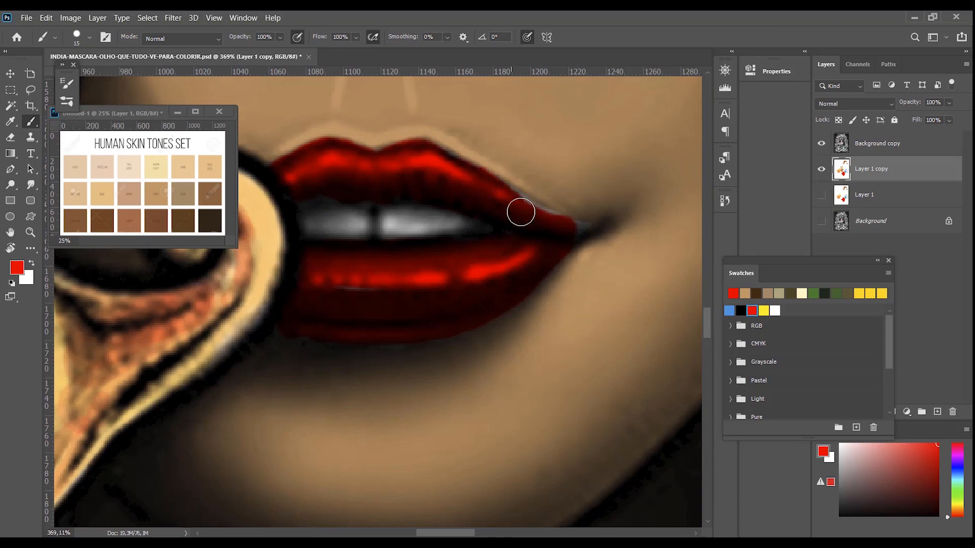
Choose the light blue swatch and colour the iris of the eye above the yellow mask with a 6 px brush
{"action": "key", "text": "z"}
{"action": "mouse_move", "coordinate": [508, 244]}
{"action": "left_mouse_down"}
{"action": "mouse_move", "coordinate": [406, 254]}
{"action": "mouse_move", "coordinate": [432, 258]}
{"action": "mouse_move", "coordinate": [419, 258]}
{"action": "left_mouse_up"}
{"action": "key", "text": "b"}
{"action": "left_click", "coordinate": [729, 311]}
{"action": "left_click_drag", "start_coordinate": [370, 231], "coordinate": [380, 232]}
{"action": "scroll", "coordinate": [455, 230], "scroll_direction": "left", "scroll_amount": 5}
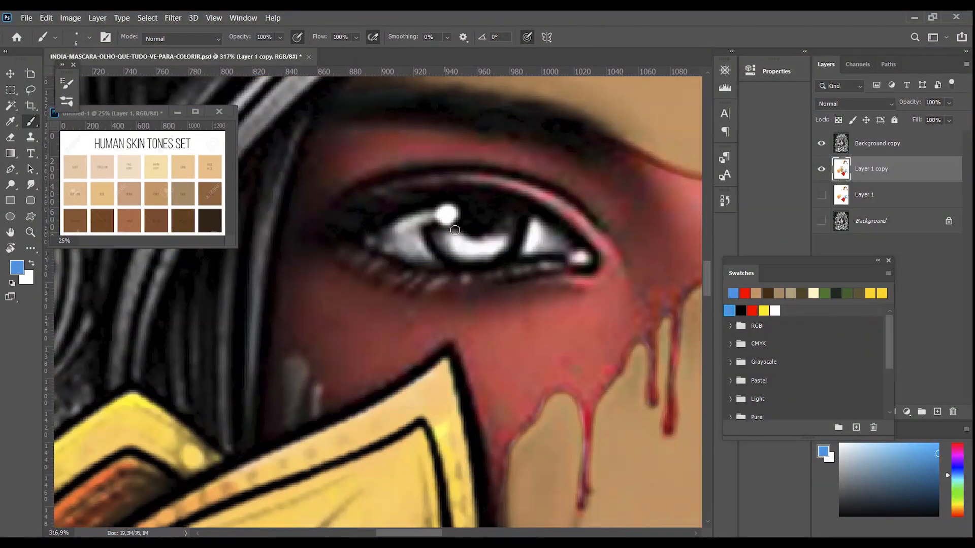
Choose darker blues, ending on a deep navy, and shade the iris of the eye above the yellow mask
{"action": "left_click", "coordinate": [900, 467]}
{"action": "left_click", "coordinate": [900, 482]}
{"action": "left_click", "coordinate": [904, 473]}
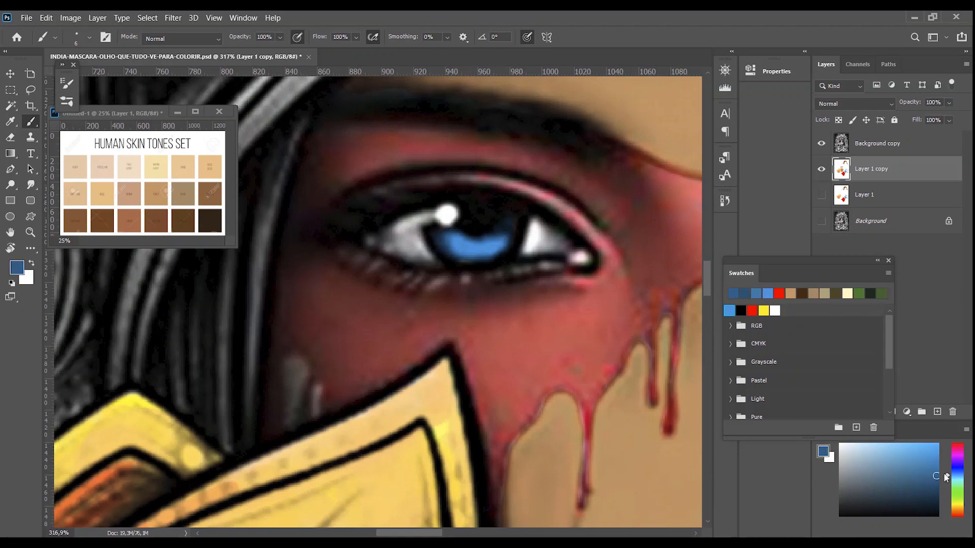
{"action": "left_click", "coordinate": [958, 466]}
{"action": "left_click", "coordinate": [937, 476]}
{"action": "left_click_drag", "start_coordinate": [484, 254], "coordinate": [490, 258]}
{"action": "key", "text": "ctrl+0"}
Colour the iris of the other eye in the same blues and save the document
{"action": "left_click_drag", "start_coordinate": [403, 290], "coordinate": [457, 290]}
{"action": "left_click_drag", "start_coordinate": [530, 320], "coordinate": [542, 316]}
{"action": "key", "text": "ctrl+0"}
{"action": "key", "text": "ctrl+plus"}
{"action": "key", "text": "ctrl+plus"}
{"action": "key", "text": "ctrl+plus"}
{"action": "left_click_drag", "start_coordinate": [446, 243], "coordinate": [497, 243]}
{"action": "left_click_drag", "start_coordinate": [393, 203], "coordinate": [370, 206]}
{"action": "scroll", "coordinate": [370, 207], "scroll_direction": "left", "scroll_amount": 5}
{"action": "mouse_move", "coordinate": [351, 247]}
{"action": "left_mouse_down"}
{"action": "mouse_move", "coordinate": [381, 279]}
{"action": "mouse_move", "coordinate": [341, 248]}
{"action": "left_mouse_up"}
{"action": "key", "text": "ctrl+0"}
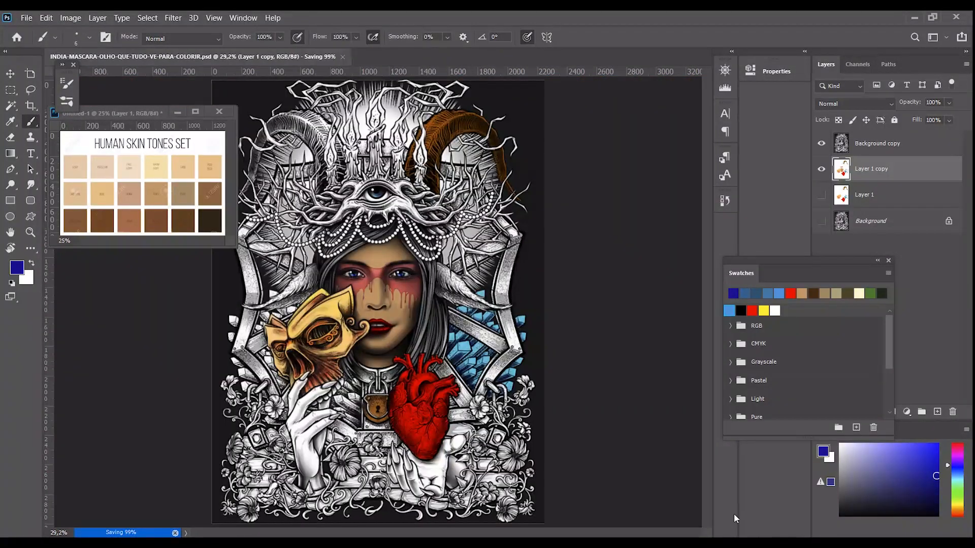
Sample the face's tan and paint the outer finger holding the mask with a 30 px brush
{"action": "left_click", "coordinate": [394, 316], "text": "alt"}
{"action": "mouse_move", "coordinate": [300, 404]}
{"action": "left_mouse_down"}
{"action": "mouse_move", "coordinate": [359, 283]}
{"action": "mouse_move", "coordinate": [420, 247]}
{"action": "mouse_move", "coordinate": [374, 375]}
{"action": "mouse_move", "coordinate": [414, 279]}
{"action": "mouse_move", "coordinate": [393, 234]}
{"action": "left_mouse_up"}
{"action": "key", "text": "bracketright"}
{"action": "key", "text": "bracketright"}
{"action": "key", "text": "bracketright"}
{"action": "key", "text": "bracketright"}
{"action": "key", "text": "bracketright"}
{"action": "key", "text": "bracketright"}
{"action": "key", "text": "bracketright"}
{"action": "key", "text": "bracketright"}
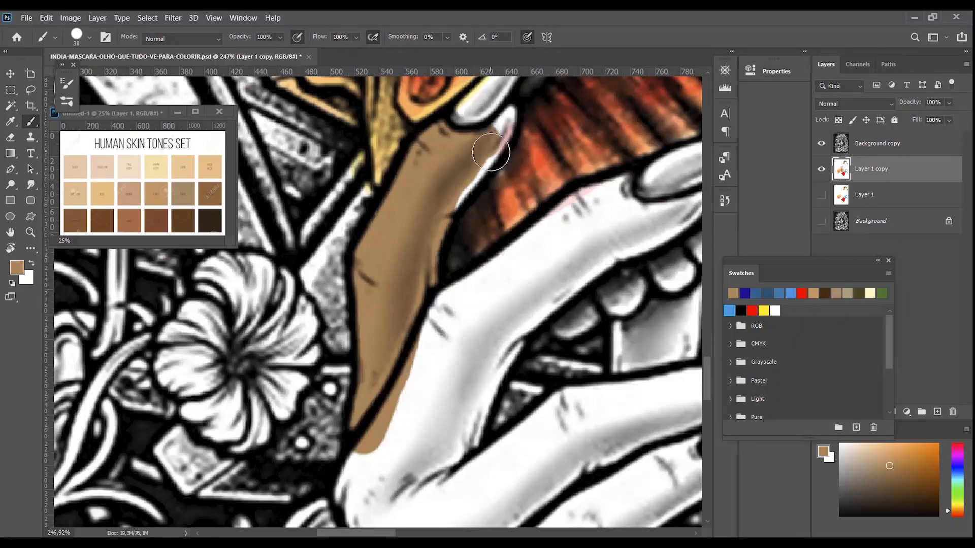
{"action": "left_click_drag", "start_coordinate": [496, 144], "coordinate": [459, 207]}
Paint the outer edges and the base of the wrist below the mask-holding hand tan
{"action": "mouse_move", "coordinate": [396, 423]}
{"action": "left_mouse_down"}
{"action": "mouse_move", "coordinate": [374, 200]}
{"action": "mouse_move", "coordinate": [349, 310]}
{"action": "mouse_move", "coordinate": [406, 510]}
{"action": "left_mouse_up"}
{"action": "key", "text": "bracketright"}
{"action": "key", "text": "bracketright"}
{"action": "key", "text": "bracketright"}
{"action": "key", "text": "bracketright"}
{"action": "mouse_move", "coordinate": [408, 518]}
{"action": "left_mouse_down"}
{"action": "mouse_move", "coordinate": [345, 326]}
{"action": "mouse_move", "coordinate": [401, 485]}
{"action": "left_mouse_up"}
{"action": "mouse_move", "coordinate": [407, 487]}
{"action": "left_mouse_down"}
{"action": "mouse_move", "coordinate": [340, 345]}
{"action": "mouse_move", "coordinate": [341, 453]}
{"action": "mouse_move", "coordinate": [420, 464]}
{"action": "mouse_move", "coordinate": [472, 331]}
{"action": "left_mouse_up"}
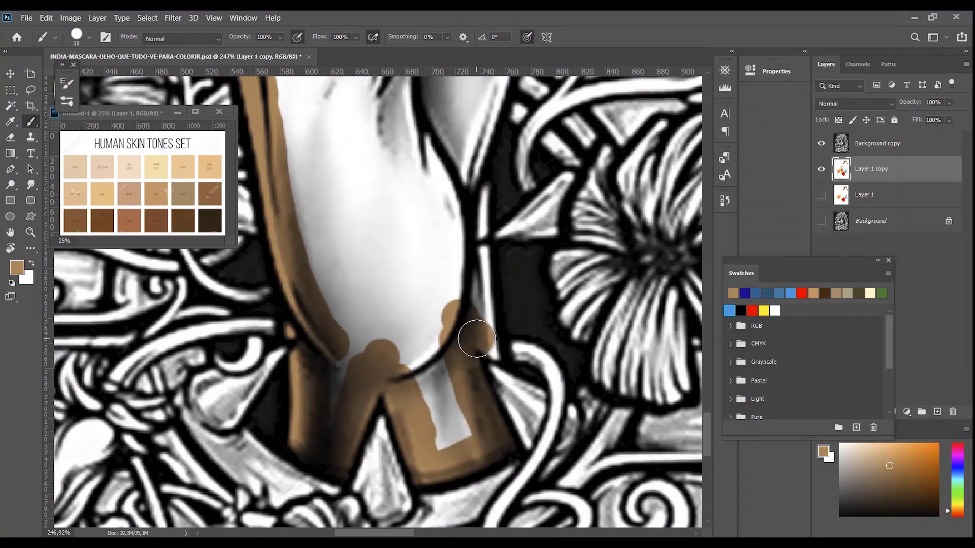
{"action": "scroll", "coordinate": [457, 284], "scroll_direction": "up", "scroll_amount": 2}
{"action": "mouse_move", "coordinate": [442, 237]}
{"action": "left_mouse_down"}
{"action": "mouse_move", "coordinate": [483, 370]}
{"action": "mouse_move", "coordinate": [379, 356]}
{"action": "mouse_move", "coordinate": [413, 250]}
{"action": "mouse_move", "coordinate": [313, 407]}
{"action": "mouse_move", "coordinate": [422, 224]}
{"action": "left_mouse_up"}
Fill the palm and the remaining fingers of the mask-holding hand with tan, leaving the nails white
{"action": "scroll", "coordinate": [414, 250], "scroll_direction": "up", "scroll_amount": 5}
{"action": "left_click_drag", "start_coordinate": [422, 223], "coordinate": [454, 326]}
{"action": "mouse_move", "coordinate": [454, 326]}
{"action": "left_mouse_down"}
{"action": "mouse_move", "coordinate": [500, 162]}
{"action": "mouse_move", "coordinate": [428, 305]}
{"action": "left_mouse_up"}
{"action": "left_click_drag", "start_coordinate": [462, 449], "coordinate": [397, 307]}
{"action": "left_click_drag", "start_coordinate": [366, 102], "coordinate": [455, 508]}
{"action": "mouse_move", "coordinate": [435, 281]}
{"action": "left_mouse_down"}
{"action": "mouse_move", "coordinate": [325, 360]}
{"action": "mouse_move", "coordinate": [370, 185]}
{"action": "left_mouse_up"}
{"action": "mouse_move", "coordinate": [360, 183]}
{"action": "left_mouse_down"}
{"action": "mouse_move", "coordinate": [326, 272]}
{"action": "mouse_move", "coordinate": [304, 299]}
{"action": "left_mouse_up"}
{"action": "mouse_move", "coordinate": [318, 297]}
{"action": "left_mouse_down"}
{"action": "mouse_move", "coordinate": [436, 166]}
{"action": "mouse_move", "coordinate": [301, 270]}
{"action": "mouse_move", "coordinate": [400, 206]}
{"action": "left_mouse_up"}
{"action": "left_click_drag", "start_coordinate": [244, 376], "coordinate": [218, 463]}
{"action": "scroll", "coordinate": [424, 158], "scroll_direction": "down", "scroll_amount": 3}
{"action": "mouse_move", "coordinate": [356, 287]}
{"action": "left_mouse_down"}
{"action": "mouse_move", "coordinate": [388, 267]}
{"action": "mouse_move", "coordinate": [568, 269]}
{"action": "left_mouse_up"}
{"action": "mouse_move", "coordinate": [589, 320]}
{"action": "left_mouse_down"}
{"action": "mouse_move", "coordinate": [501, 309]}
{"action": "mouse_move", "coordinate": [449, 337]}
{"action": "mouse_move", "coordinate": [354, 478]}
{"action": "mouse_move", "coordinate": [379, 371]}
{"action": "left_mouse_up"}
{"action": "left_click_drag", "start_coordinate": [380, 375], "coordinate": [349, 433]}
Enlarge the brush, cover the leftover white skin on the mask-holding hand with tan, and save the document
{"action": "key", "text": "bracketright"}
{"action": "key", "text": "bracketright"}
{"action": "key", "text": "bracketright"}
{"action": "key", "text": "bracketright"}
{"action": "key", "text": "bracketright"}
{"action": "key", "text": "bracketright"}
{"action": "key", "text": "bracketright"}
{"action": "key", "text": "bracketright"}
{"action": "mouse_move", "coordinate": [331, 359]}
{"action": "left_mouse_down"}
{"action": "mouse_move", "coordinate": [489, 196]}
{"action": "mouse_move", "coordinate": [405, 197]}
{"action": "mouse_move", "coordinate": [347, 382]}
{"action": "mouse_move", "coordinate": [305, 386]}
{"action": "left_mouse_up"}
{"action": "key", "text": "ctrl+0"}
{"action": "key", "text": "ctrl+s"}
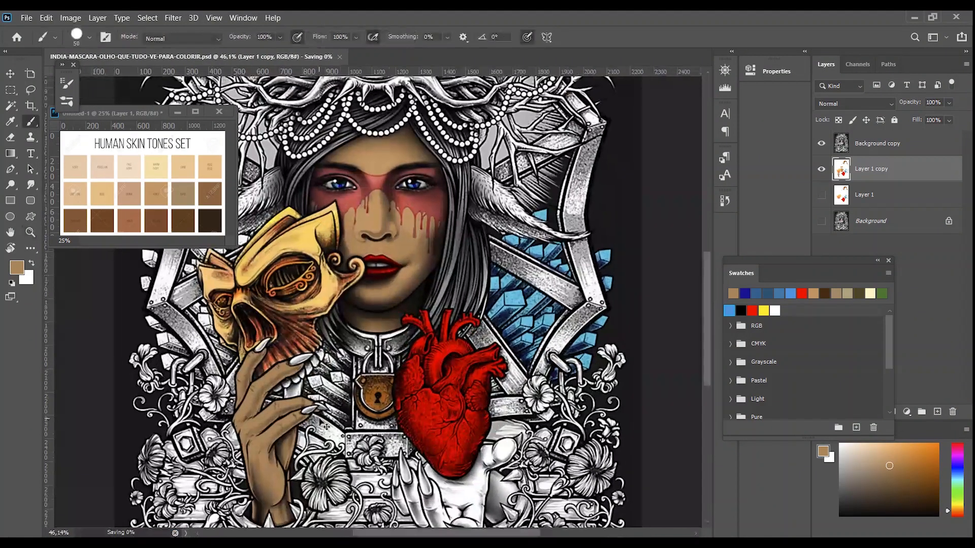
Paint the thumb and upper palm of the hand under the heart tan using a 40 px brush
{"action": "scroll", "coordinate": [354, 395], "scroll_direction": "up", "scroll_amount": 3}
{"action": "key", "text": "bracketleft"}
{"action": "mouse_move", "coordinate": [330, 336]}
{"action": "left_mouse_down"}
{"action": "mouse_move", "coordinate": [393, 373]}
{"action": "mouse_move", "coordinate": [520, 273]}
{"action": "left_mouse_up"}
{"action": "mouse_move", "coordinate": [501, 313]}
{"action": "left_mouse_down"}
{"action": "mouse_move", "coordinate": [436, 401]}
{"action": "mouse_move", "coordinate": [346, 359]}
{"action": "left_mouse_up"}
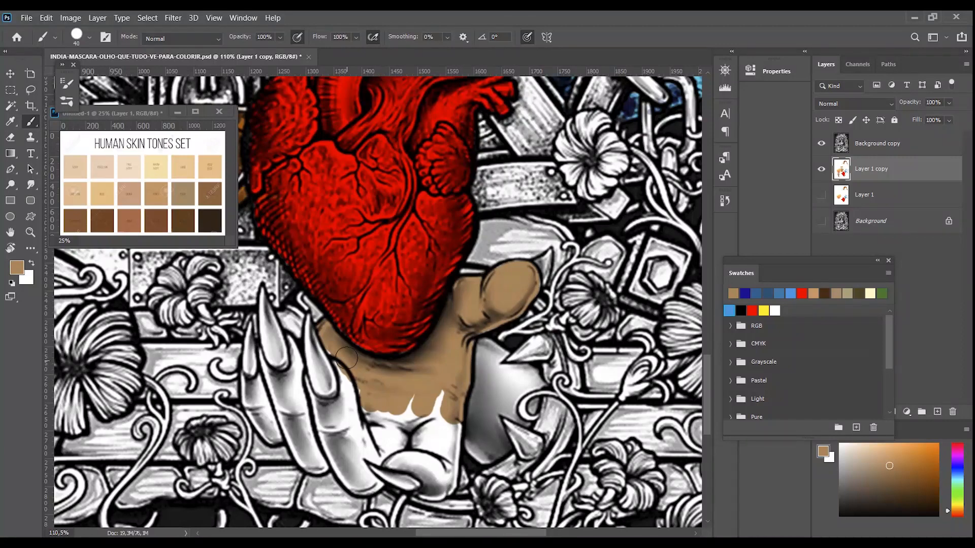
{"action": "mouse_move", "coordinate": [318, 419]}
{"action": "left_mouse_down"}
{"action": "mouse_move", "coordinate": [442, 436]}
{"action": "mouse_move", "coordinate": [346, 449]}
{"action": "mouse_move", "coordinate": [301, 440]}
{"action": "left_mouse_up"}
Reduce the brush to 15 px and paint the fingers of the hand under the heart tan around the nails
{"action": "key", "text": "bracketleft"}
{"action": "key", "text": "bracketleft"}
{"action": "key", "text": "bracketleft"}
{"action": "key", "text": "bracketleft"}
{"action": "key", "text": "bracketleft"}
{"action": "mouse_move", "coordinate": [289, 372]}
{"action": "left_mouse_down"}
{"action": "mouse_move", "coordinate": [333, 363]}
{"action": "mouse_move", "coordinate": [300, 383]}
{"action": "mouse_move", "coordinate": [175, 412]}
{"action": "left_mouse_up"}
{"action": "left_click_drag", "start_coordinate": [175, 413], "coordinate": [375, 381]}
{"action": "mouse_move", "coordinate": [330, 394]}
{"action": "left_mouse_down"}
{"action": "mouse_move", "coordinate": [312, 409]}
{"action": "mouse_move", "coordinate": [311, 495]}
{"action": "mouse_move", "coordinate": [320, 508]}
{"action": "left_mouse_up"}
{"action": "left_click_drag", "start_coordinate": [319, 508], "coordinate": [244, 279]}
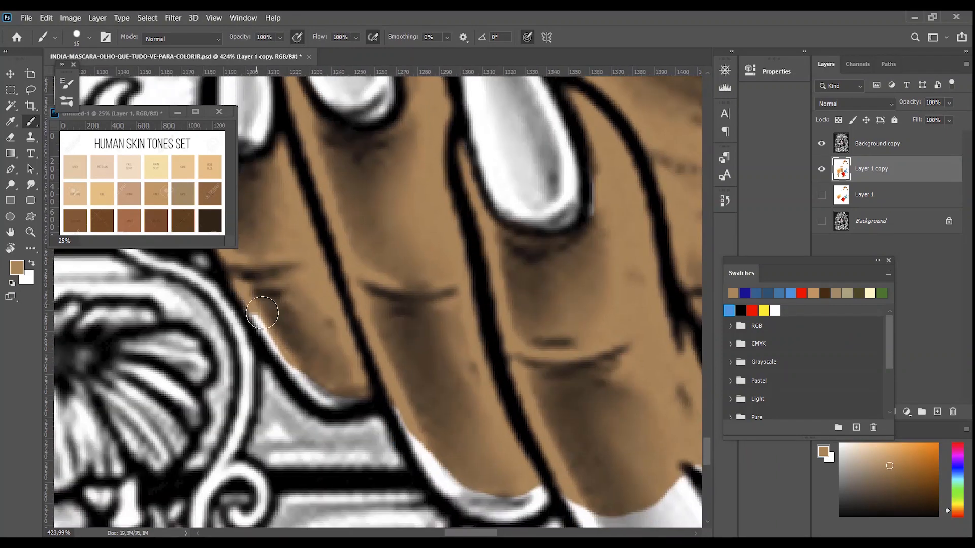
Cover the leftover white finger edges, lower palm and wrist of the hand under the heart with tan
{"action": "left_click_drag", "start_coordinate": [514, 405], "coordinate": [193, 250]}
{"action": "mouse_move", "coordinate": [267, 353]}
{"action": "left_mouse_down"}
{"action": "mouse_move", "coordinate": [333, 431]}
{"action": "mouse_move", "coordinate": [358, 326]}
{"action": "mouse_move", "coordinate": [386, 420]}
{"action": "left_mouse_up"}
{"action": "mouse_move", "coordinate": [389, 319]}
{"action": "left_mouse_down"}
{"action": "mouse_move", "coordinate": [485, 331]}
{"action": "mouse_move", "coordinate": [657, 442]}
{"action": "mouse_move", "coordinate": [632, 373]}
{"action": "left_mouse_up"}
{"action": "mouse_move", "coordinate": [555, 356]}
{"action": "left_mouse_down"}
{"action": "mouse_move", "coordinate": [359, 339]}
{"action": "mouse_move", "coordinate": [236, 436]}
{"action": "left_mouse_up"}
{"action": "mouse_move", "coordinate": [374, 488]}
{"action": "left_mouse_down"}
{"action": "mouse_move", "coordinate": [387, 396]}
{"action": "mouse_move", "coordinate": [370, 235]}
{"action": "mouse_move", "coordinate": [577, 355]}
{"action": "mouse_move", "coordinate": [631, 246]}
{"action": "mouse_move", "coordinate": [447, 277]}
{"action": "mouse_move", "coordinate": [252, 464]}
{"action": "left_mouse_up"}
{"action": "mouse_move", "coordinate": [311, 179]}
{"action": "left_mouse_down"}
{"action": "mouse_move", "coordinate": [398, 223]}
{"action": "mouse_move", "coordinate": [487, 366]}
{"action": "mouse_move", "coordinate": [468, 435]}
{"action": "mouse_move", "coordinate": [284, 252]}
{"action": "mouse_move", "coordinate": [283, 226]}
{"action": "left_mouse_up"}
{"action": "scroll", "coordinate": [485, 321], "scroll_direction": "down", "scroll_amount": 5}
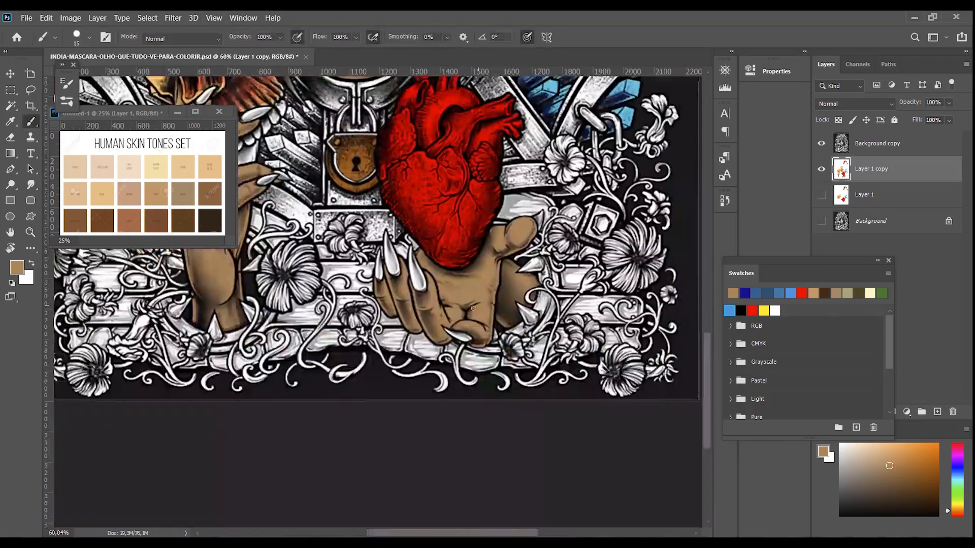
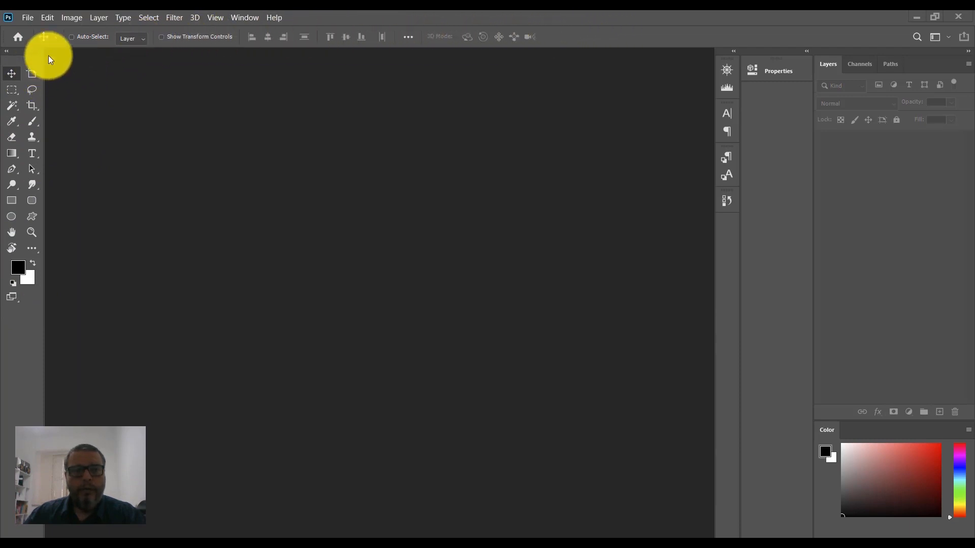
Examine the options of the Lasso, Crop, Brush, Eyedropper, Eraser and Clone Stamp tools, and return to the Move tool
{"action": "left_click", "coordinate": [28, 74]}
{"action": "left_click", "coordinate": [26, 92]}
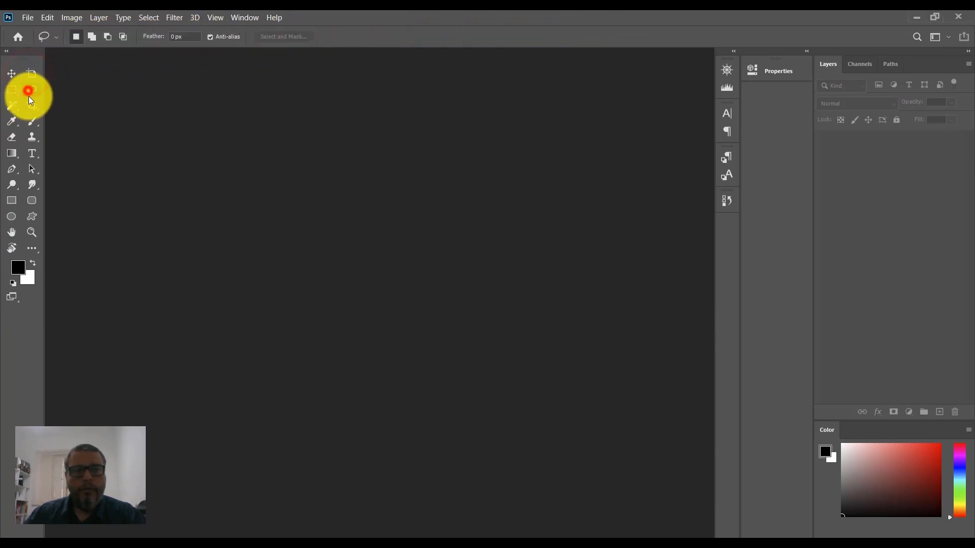
{"action": "left_click", "coordinate": [29, 105]}
{"action": "left_click", "coordinate": [31, 123]}
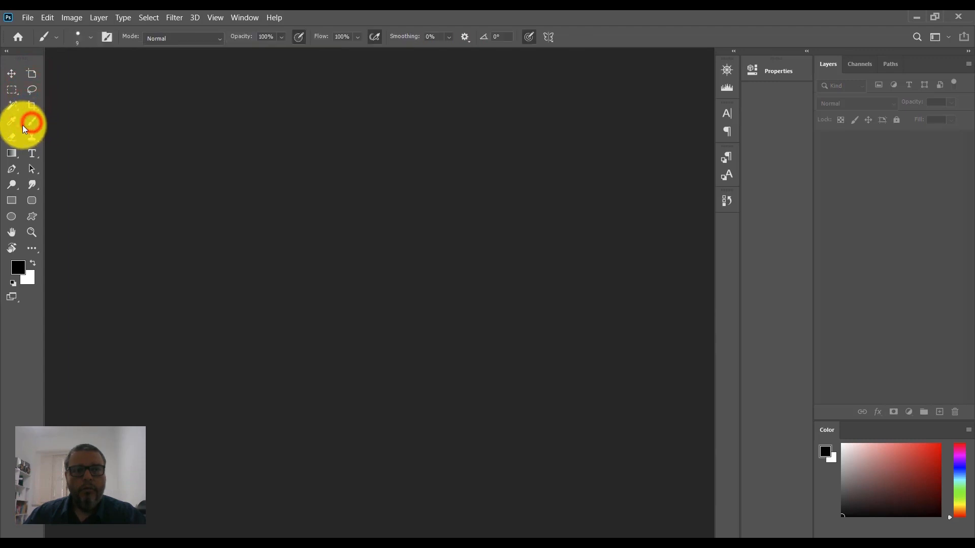
{"action": "left_click", "coordinate": [11, 123]}
{"action": "left_click", "coordinate": [11, 138]}
{"action": "left_click", "coordinate": [29, 137]}
{"action": "left_click", "coordinate": [30, 120]}
{"action": "left_click", "coordinate": [30, 106]}
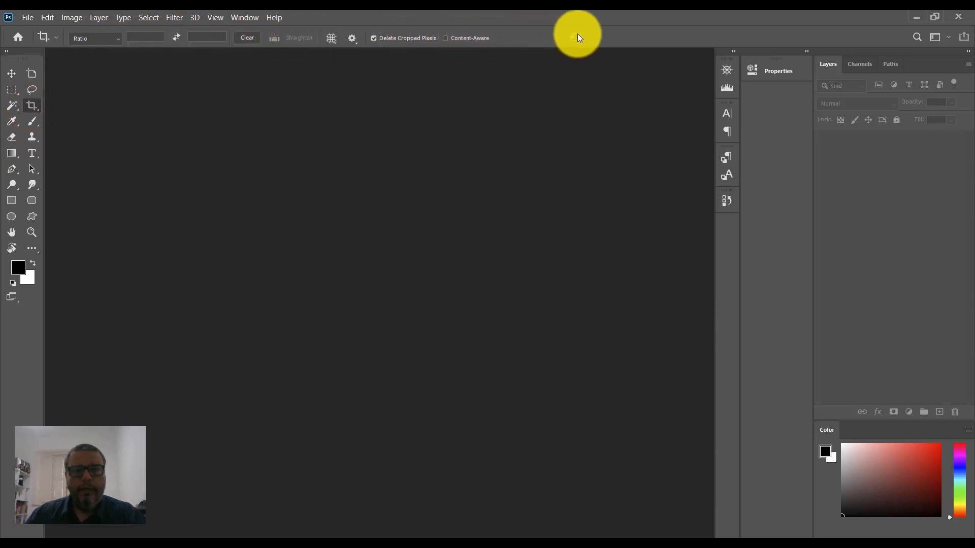
{"action": "left_click", "coordinate": [14, 74]}
{"action": "left_click", "coordinate": [27, 18]}
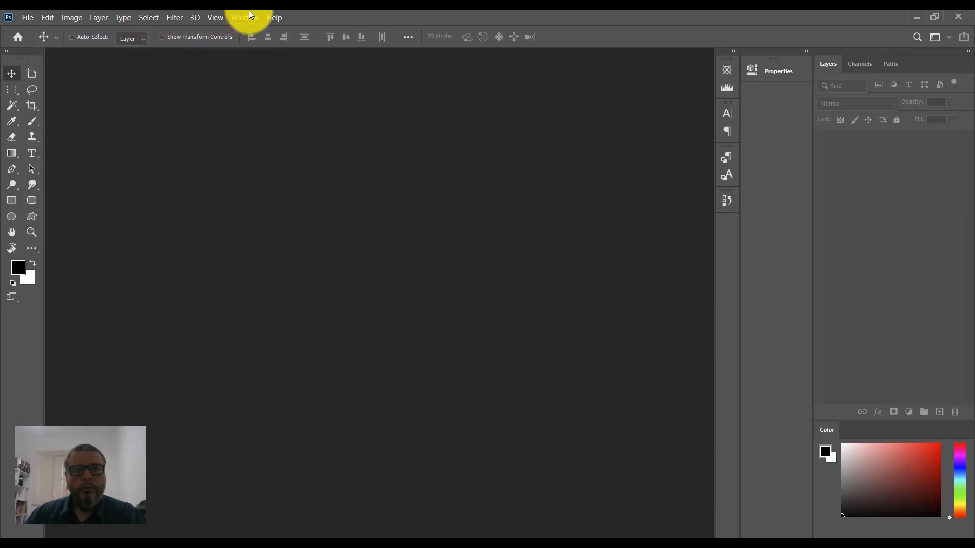
{"action": "left_click", "coordinate": [363, 15]}
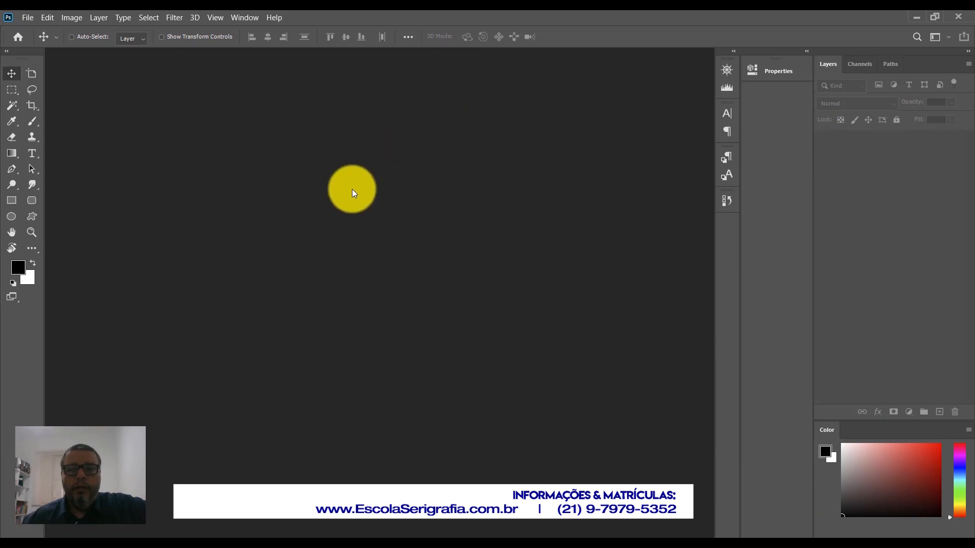
Show the Character and Info panels
{"action": "left_click", "coordinate": [243, 18]}
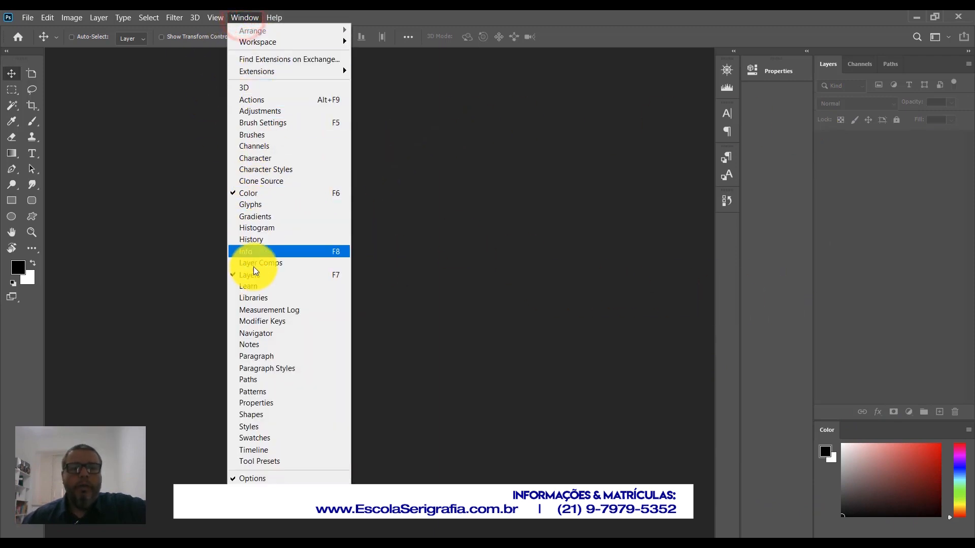
{"action": "left_click", "coordinate": [257, 160]}
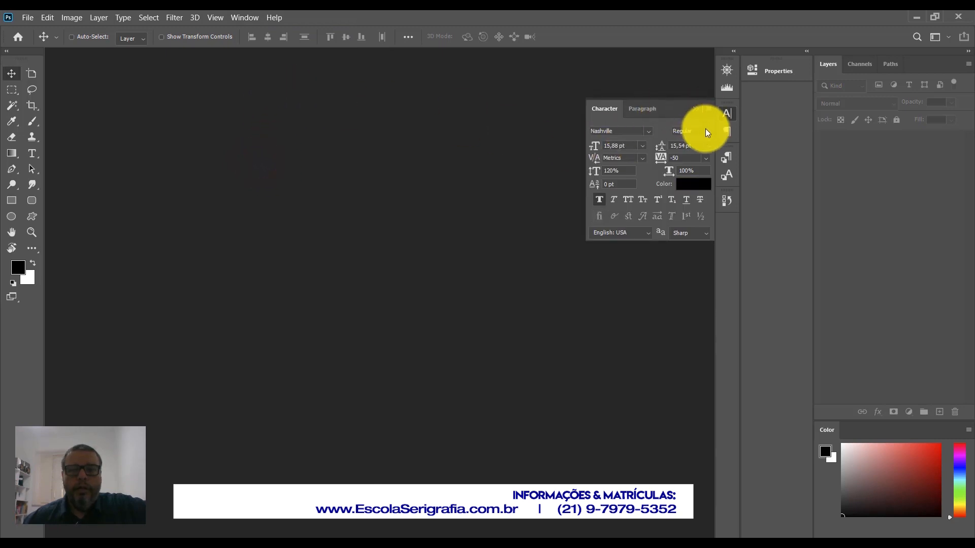
{"action": "left_click", "coordinate": [239, 16]}
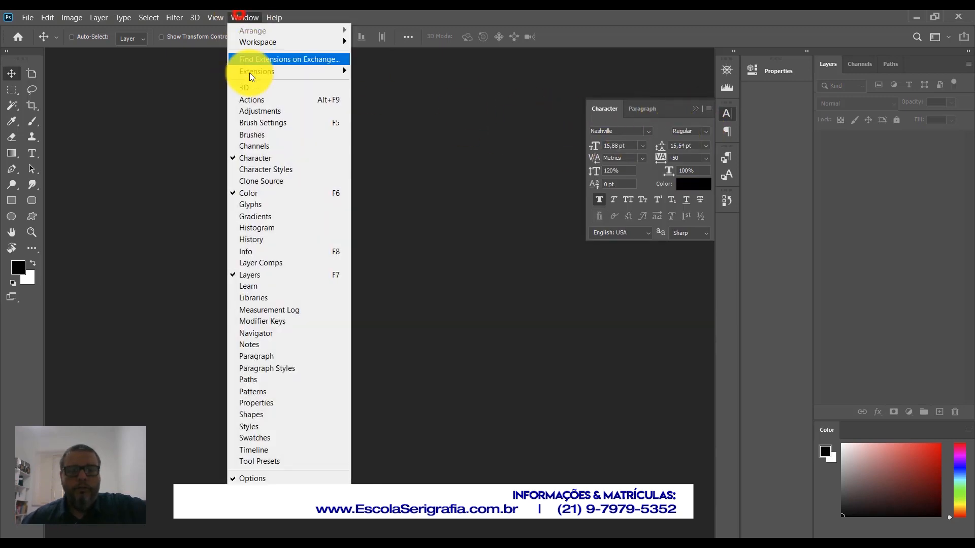
{"action": "left_click", "coordinate": [255, 252]}
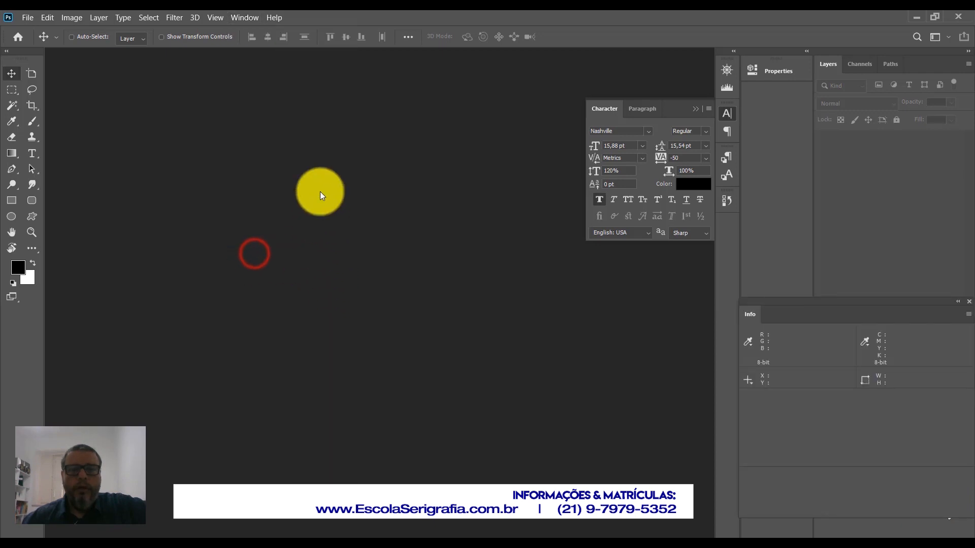
Show the Swatches panel, group it with the Info panel, and collapse the Character panel
{"action": "left_click", "coordinate": [237, 19]}
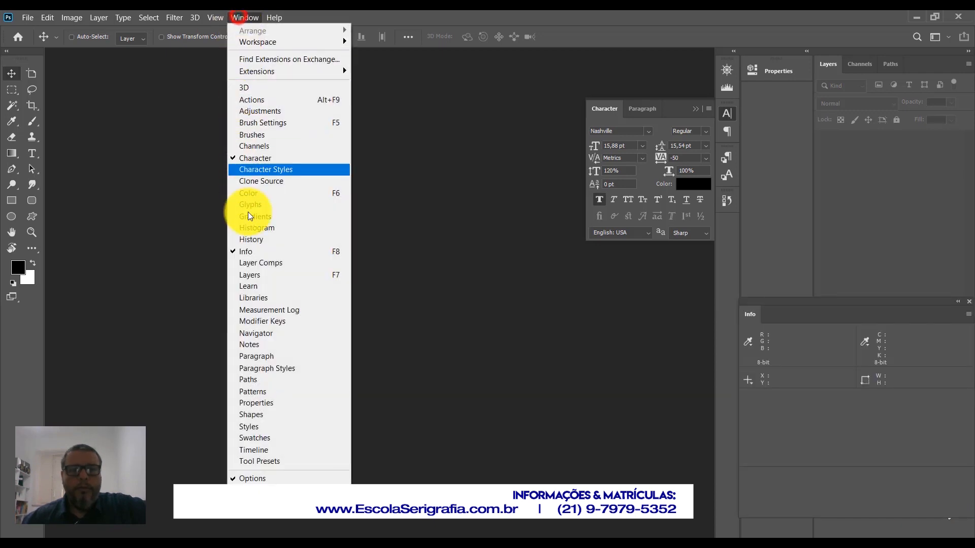
{"action": "left_click", "coordinate": [257, 439]}
{"action": "left_click_drag", "start_coordinate": [793, 264], "coordinate": [658, 324]}
{"action": "mouse_move", "coordinate": [754, 389]}
{"action": "left_mouse_down"}
{"action": "mouse_move", "coordinate": [758, 420]}
{"action": "mouse_move", "coordinate": [756, 387]}
{"action": "left_mouse_up"}
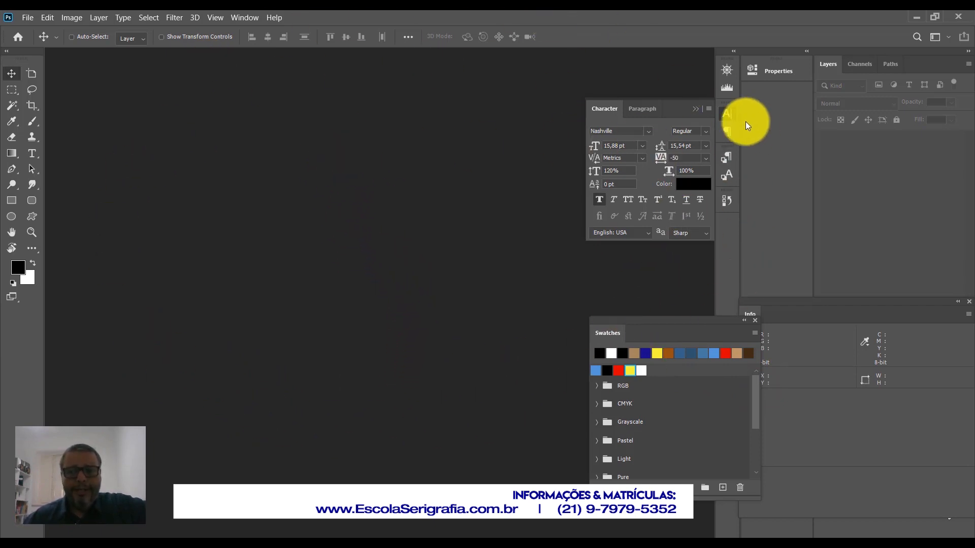
{"action": "left_click", "coordinate": [727, 115]}
{"action": "left_click_drag", "start_coordinate": [623, 323], "coordinate": [796, 320]}
{"action": "left_click", "coordinate": [845, 302]}
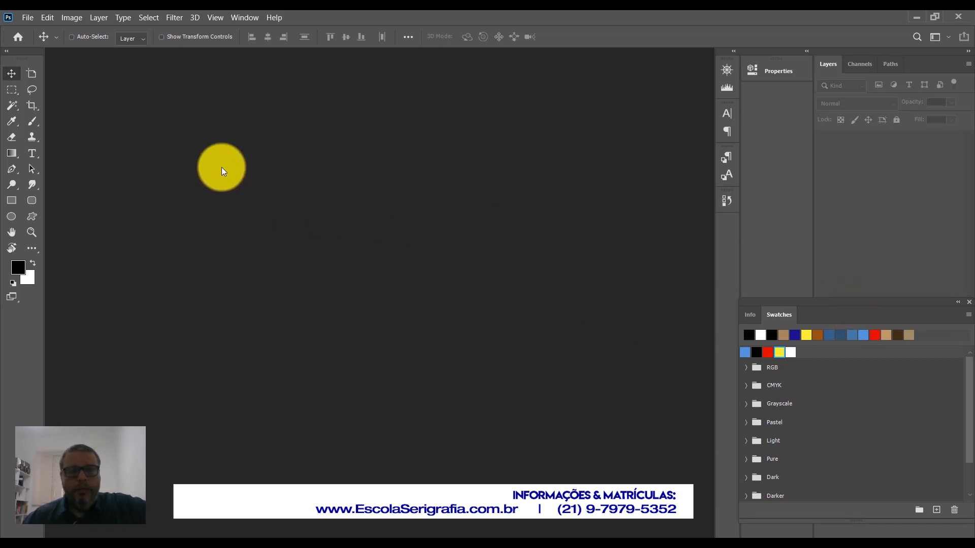
{"action": "left_click", "coordinate": [242, 18]}
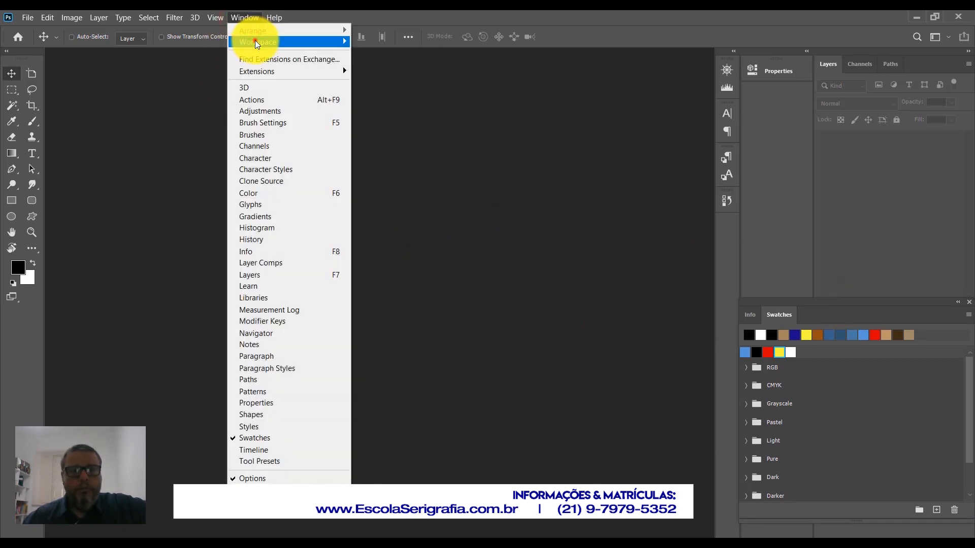
{"action": "left_click", "coordinate": [255, 42]}
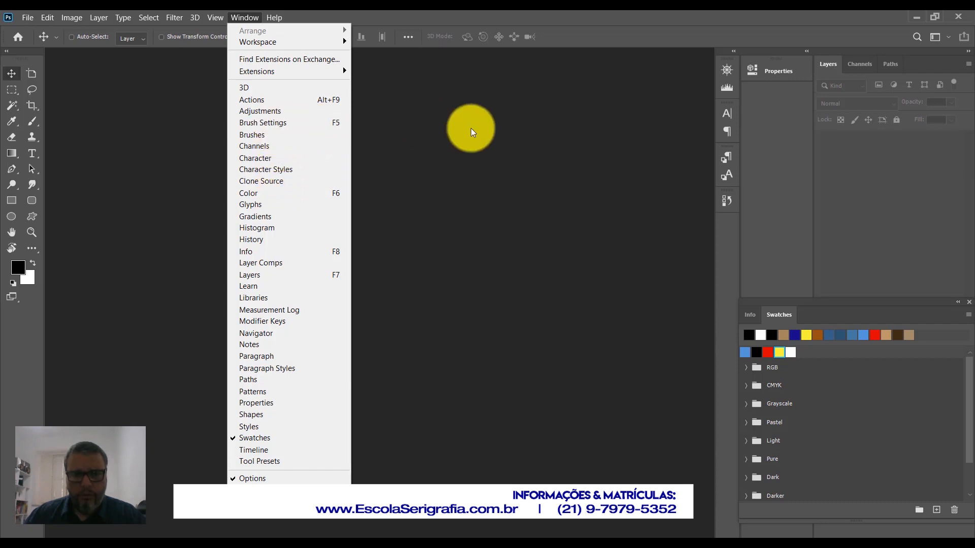
{"action": "left_click", "coordinate": [477, 135]}
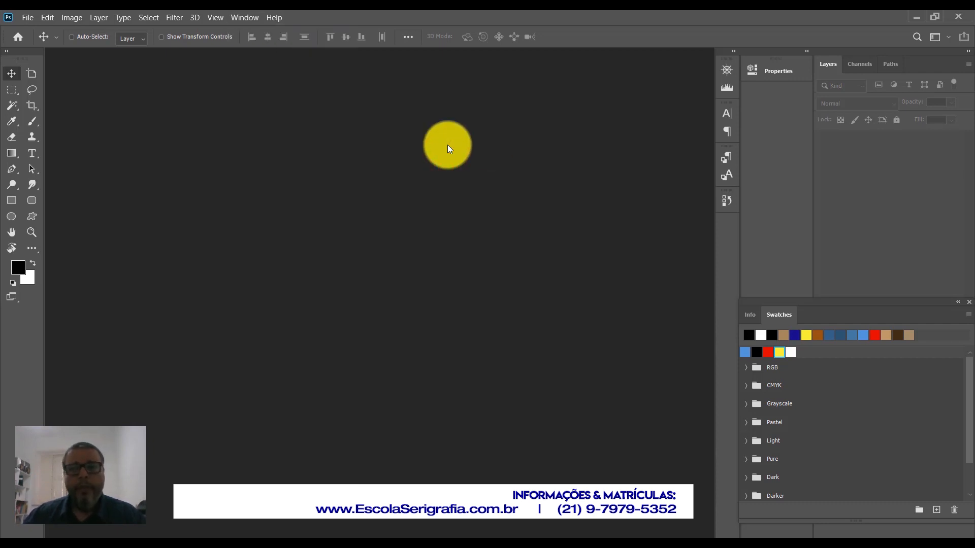
{"action": "left_click", "coordinate": [238, 20]}
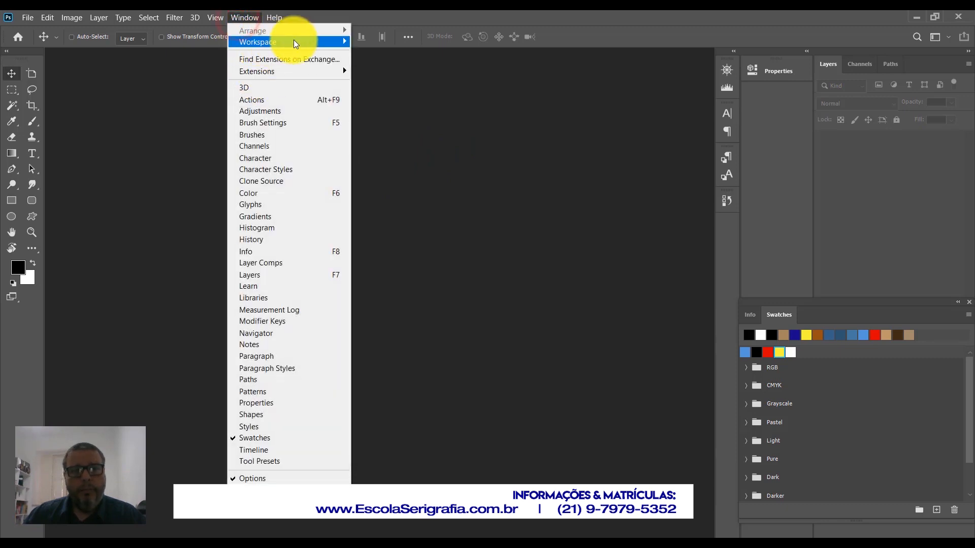
{"action": "mouse_move", "coordinate": [298, 41]}
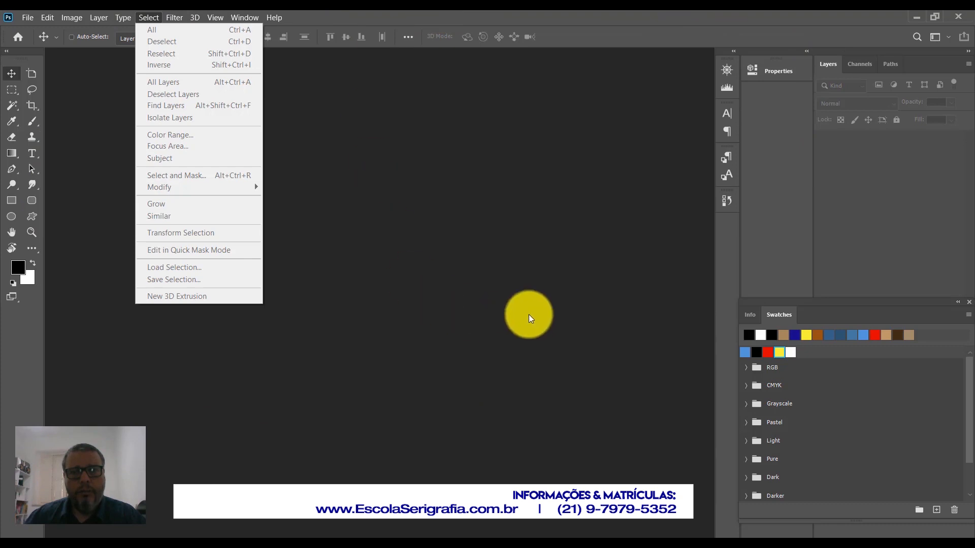
Switch the interface to the 3D workspace
{"action": "left_click", "coordinate": [244, 18]}
{"action": "left_click", "coordinate": [245, 17]}
{"action": "left_click", "coordinate": [259, 41]}
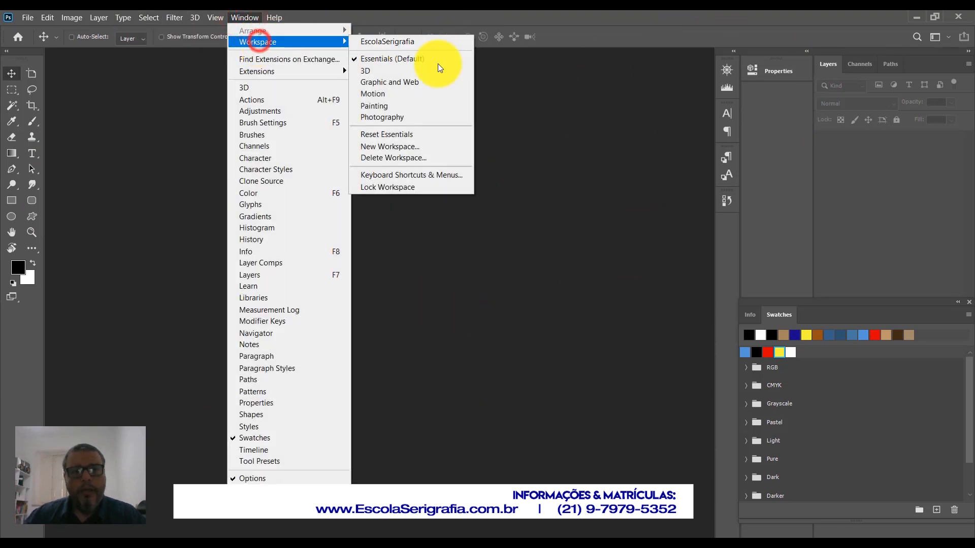
{"action": "left_click", "coordinate": [394, 70]}
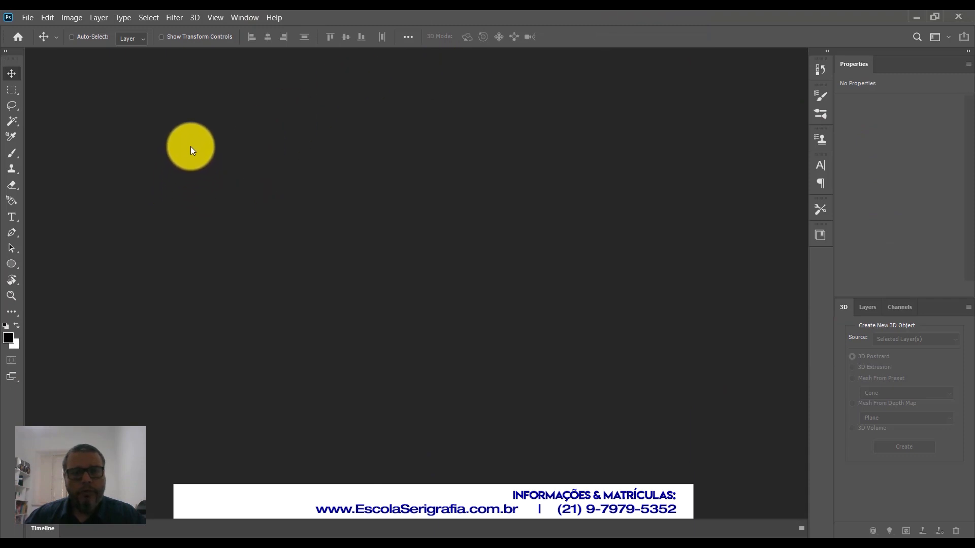
Try out the Motion and Photography workspaces
{"action": "left_click", "coordinate": [241, 16]}
{"action": "left_click", "coordinate": [260, 43]}
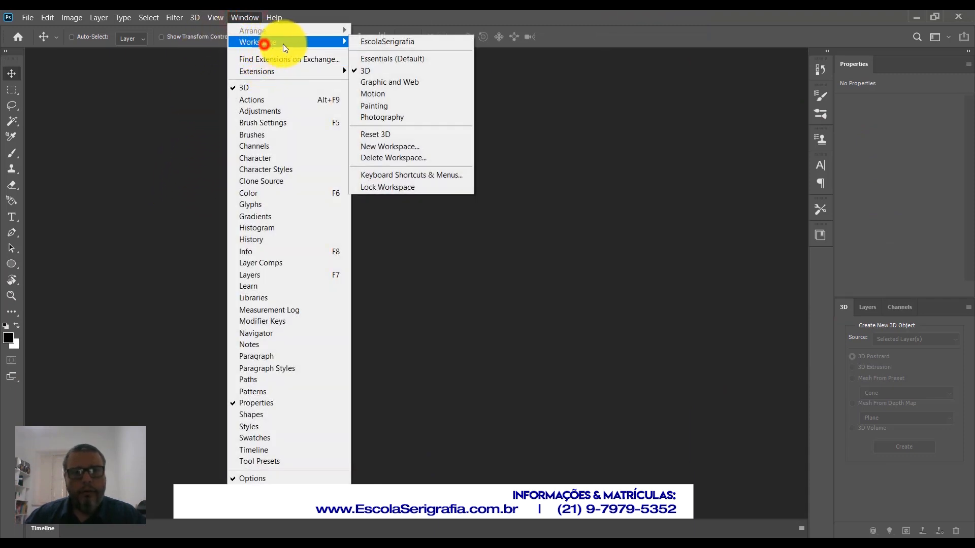
{"action": "left_click", "coordinate": [379, 95]}
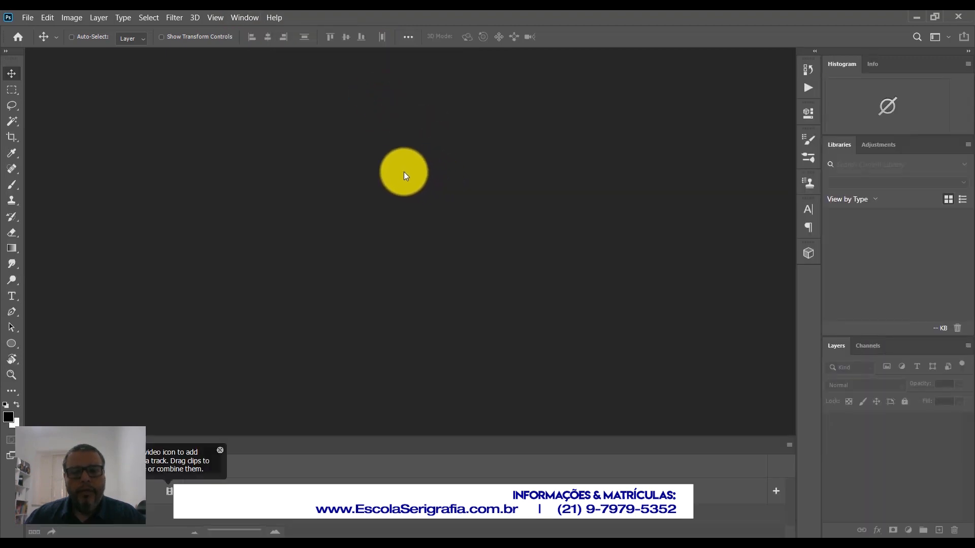
{"action": "left_click", "coordinate": [246, 20]}
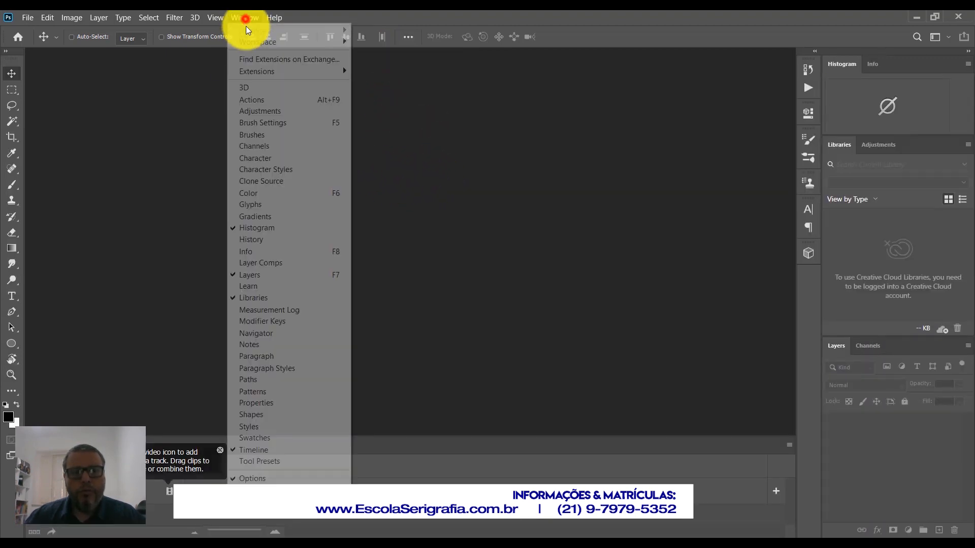
{"action": "left_click", "coordinate": [269, 42]}
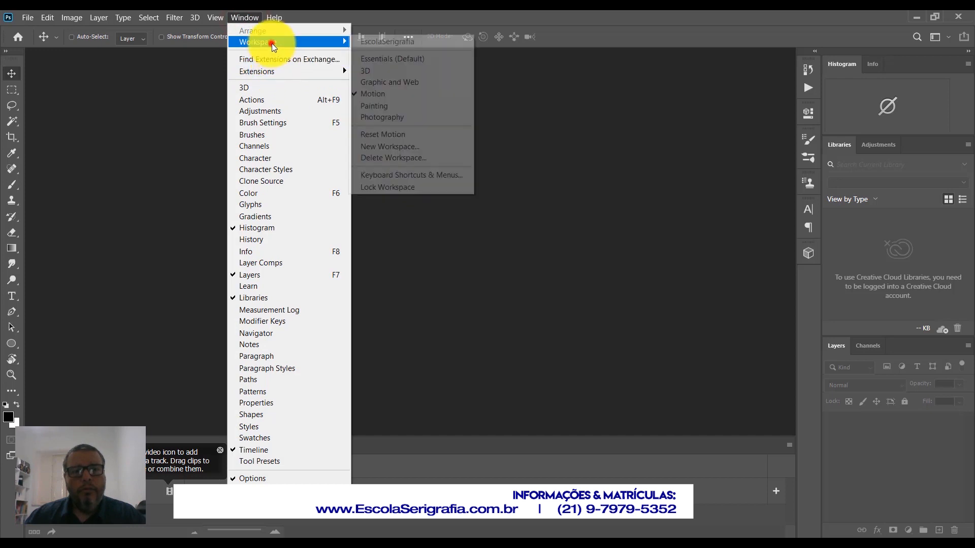
{"action": "left_click", "coordinate": [384, 118]}
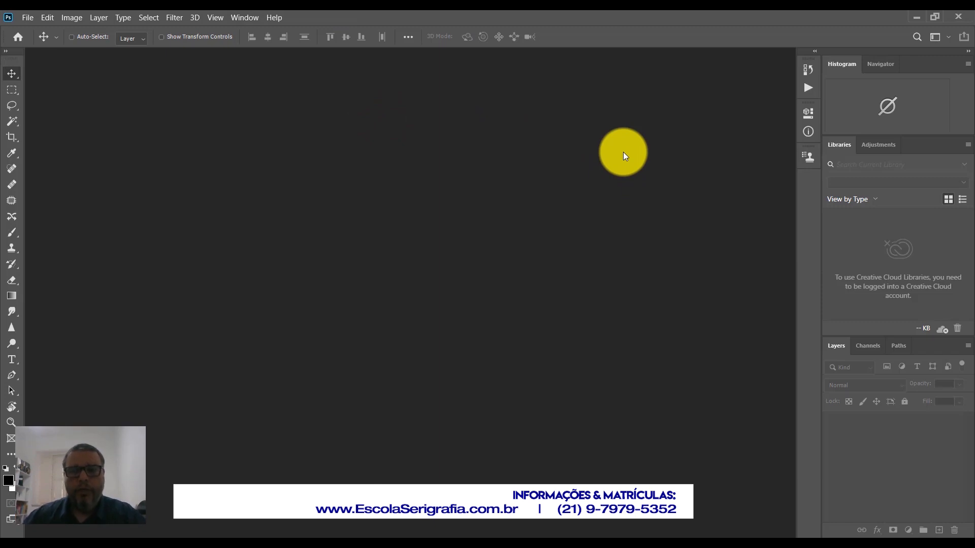
Switch the interface to the custom EscolaSerigrafia workspace
{"action": "left_click", "coordinate": [238, 17]}
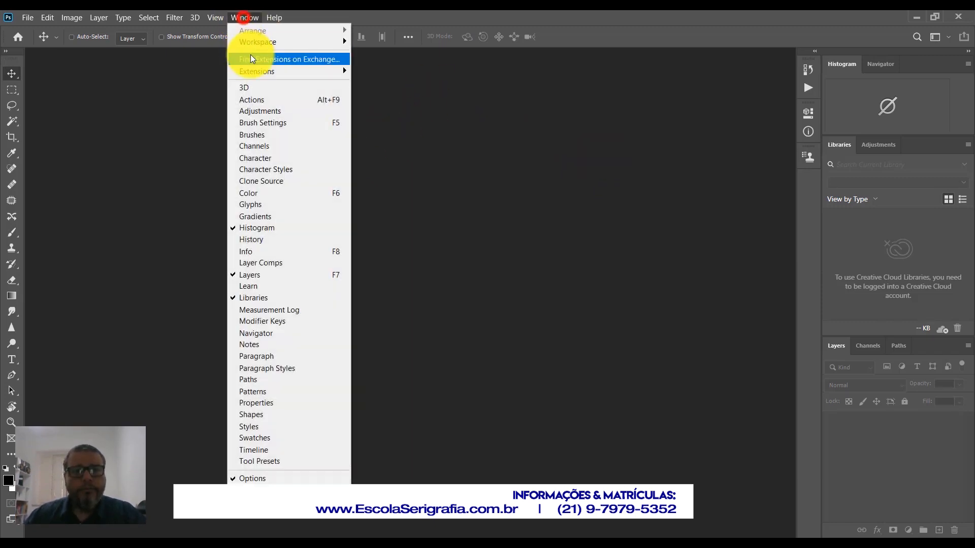
{"action": "left_click", "coordinate": [259, 43]}
{"action": "left_click", "coordinate": [395, 45]}
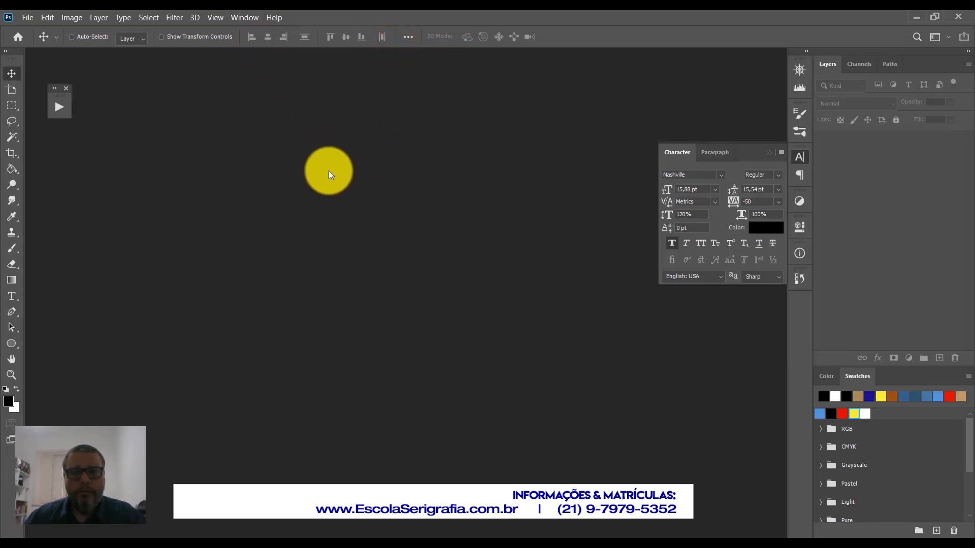
Switch the interface to the Essentials (Default) workspace
{"action": "left_click", "coordinate": [209, 189]}
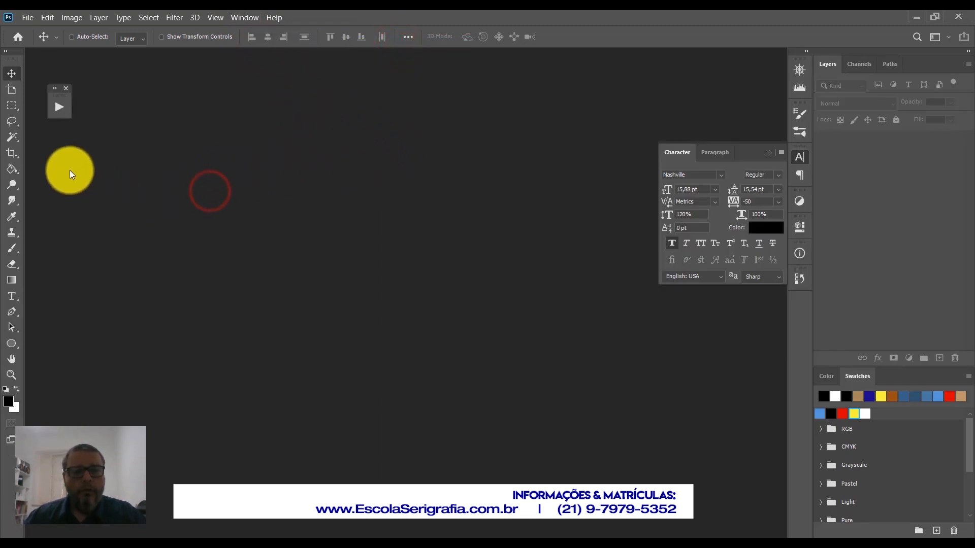
{"action": "left_click", "coordinate": [253, 17]}
{"action": "left_click", "coordinate": [260, 41]}
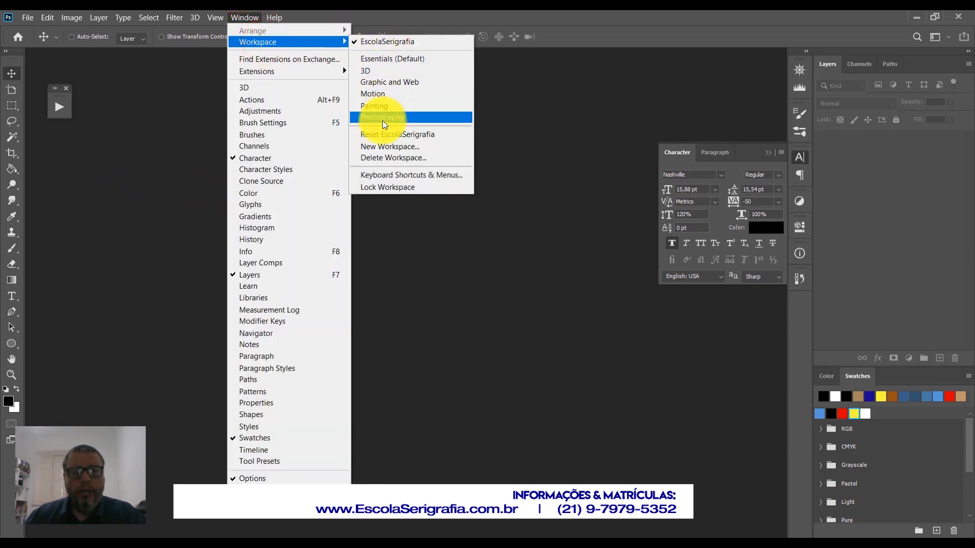
{"action": "left_click", "coordinate": [386, 59]}
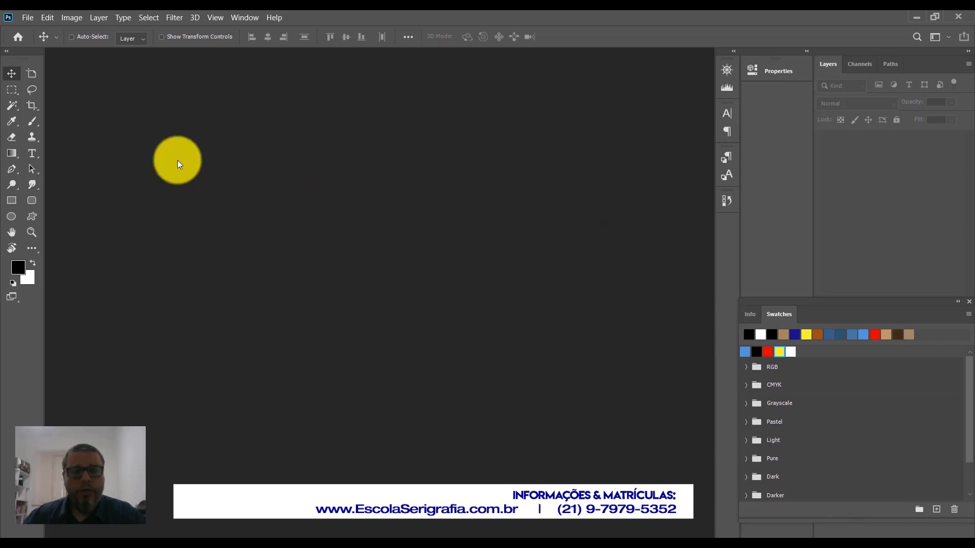
Show the Brushes, Info, Paragraph and Gradients panels
{"action": "left_click", "coordinate": [245, 18]}
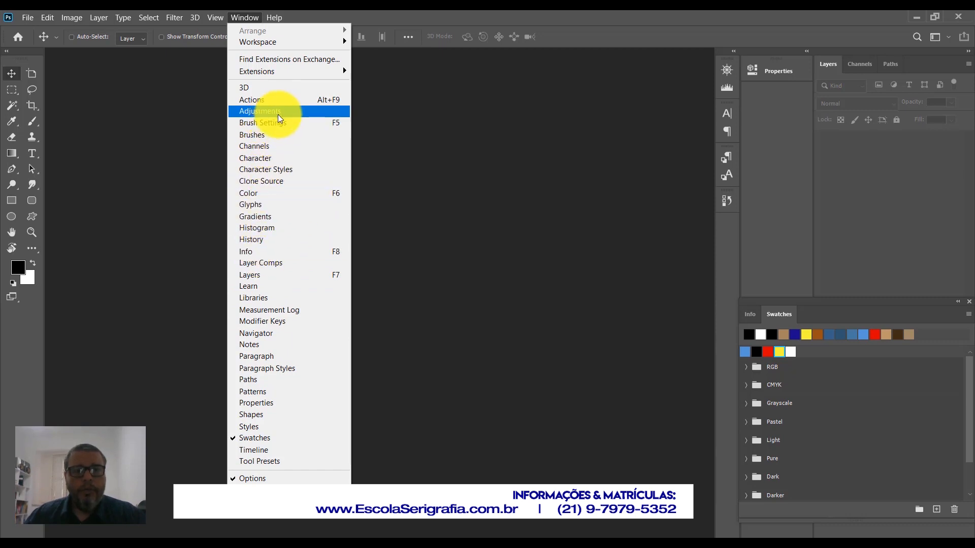
{"action": "left_click", "coordinate": [253, 135]}
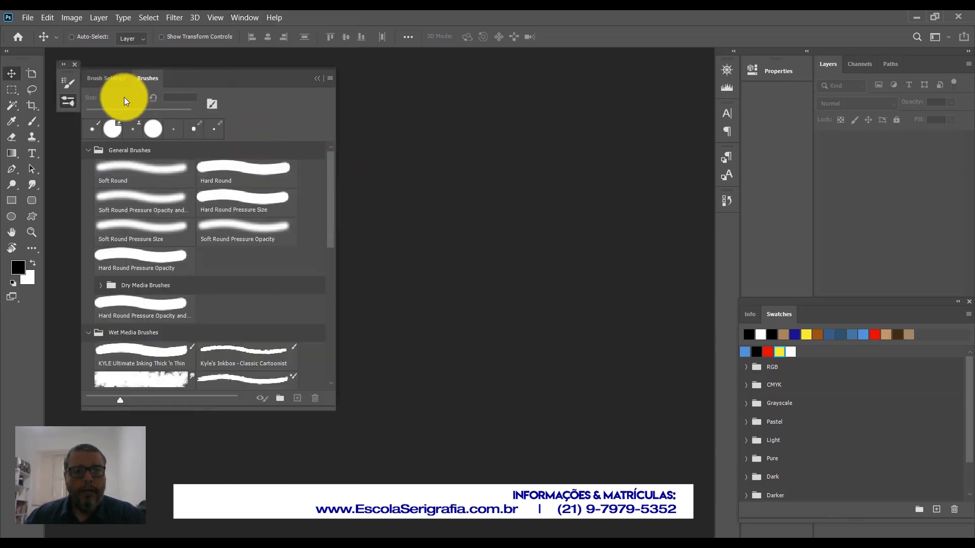
{"action": "left_click", "coordinate": [249, 16]}
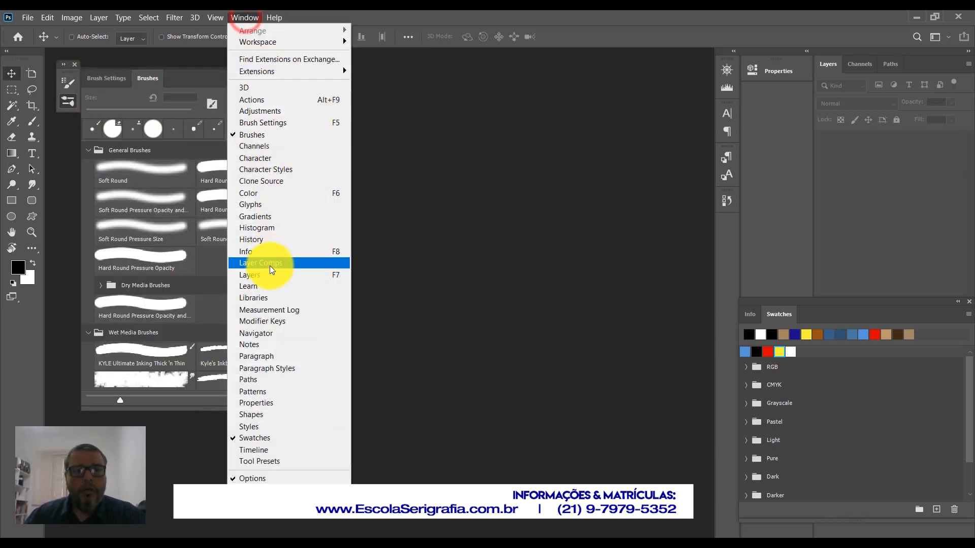
{"action": "left_click", "coordinate": [264, 252]}
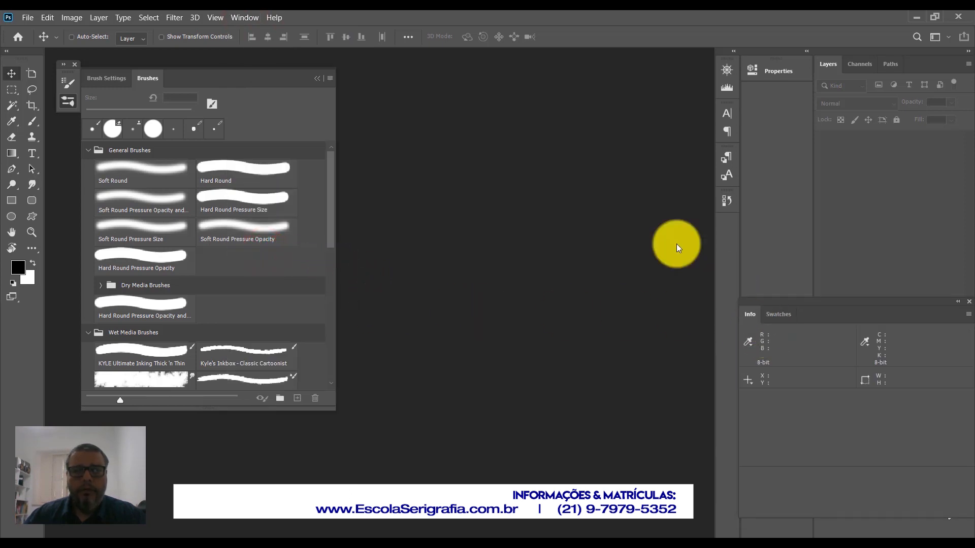
{"action": "left_click", "coordinate": [252, 18]}
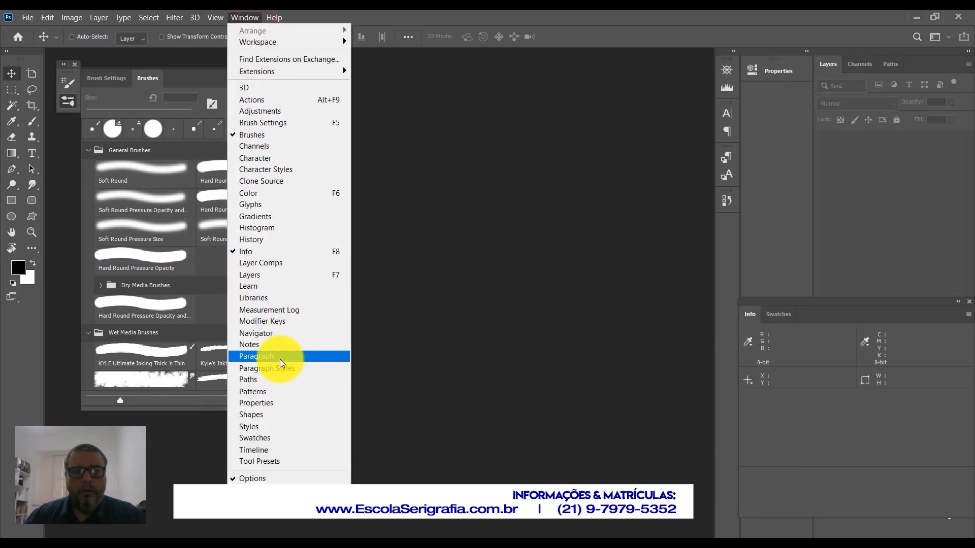
{"action": "left_click", "coordinate": [257, 356]}
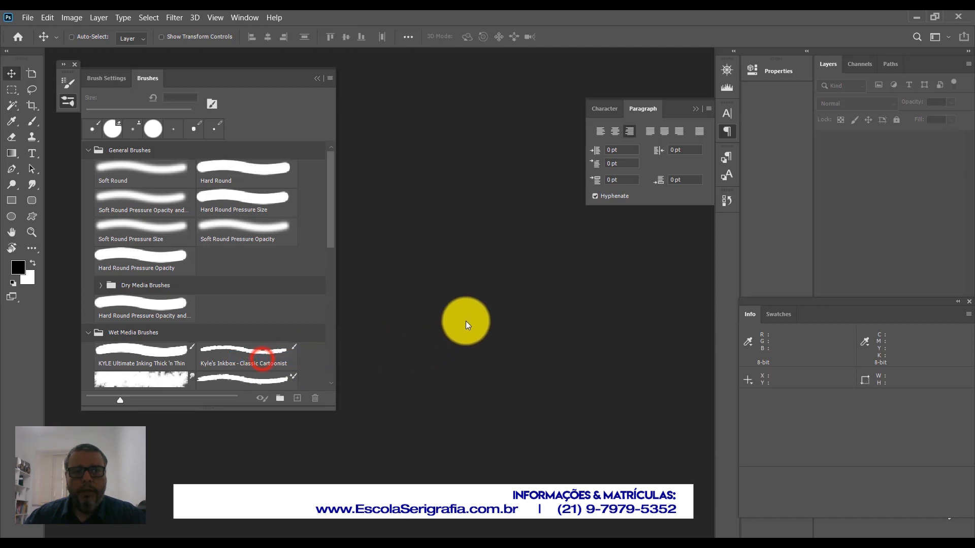
{"action": "left_click", "coordinate": [245, 15]}
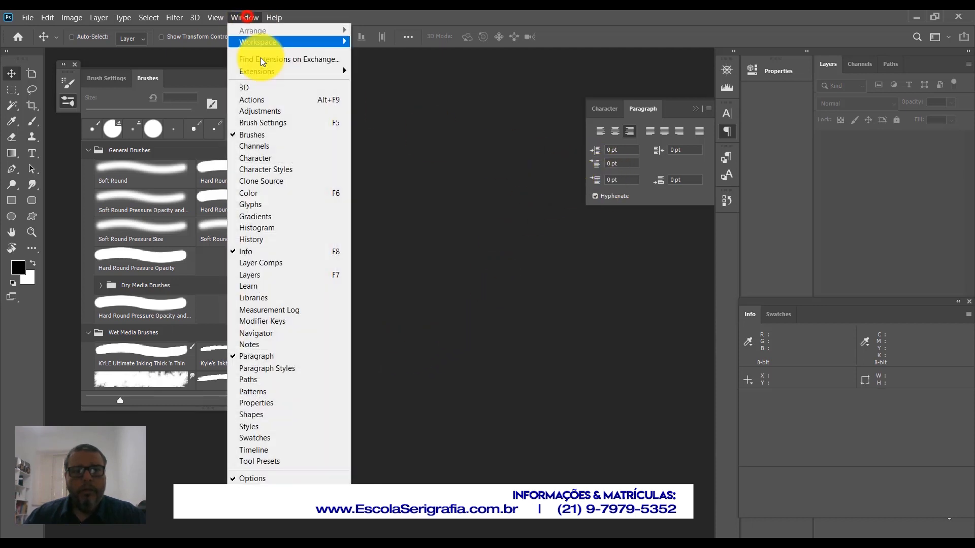
{"action": "left_click", "coordinate": [273, 215]}
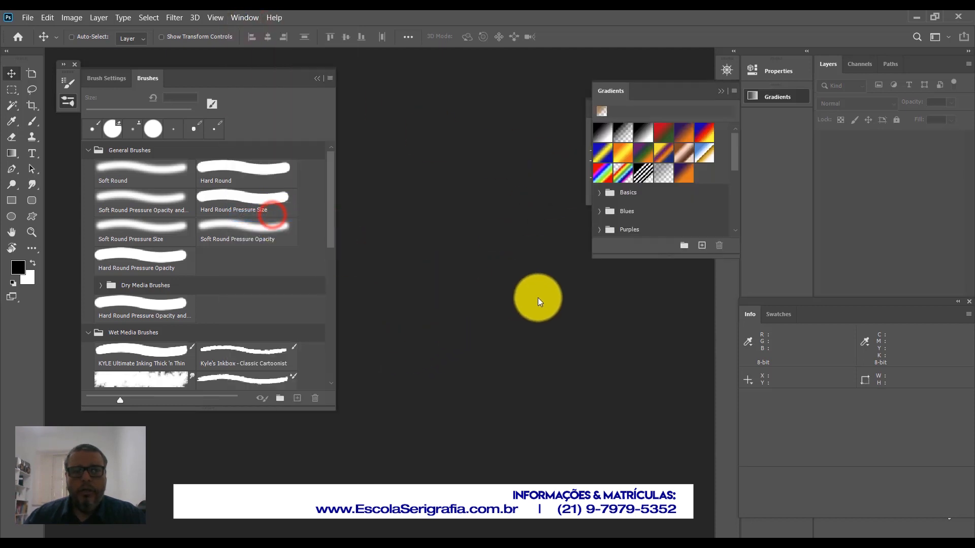
Collapse the Gradients, Brushes and Paragraph panels back to icons
{"action": "left_click", "coordinate": [765, 96]}
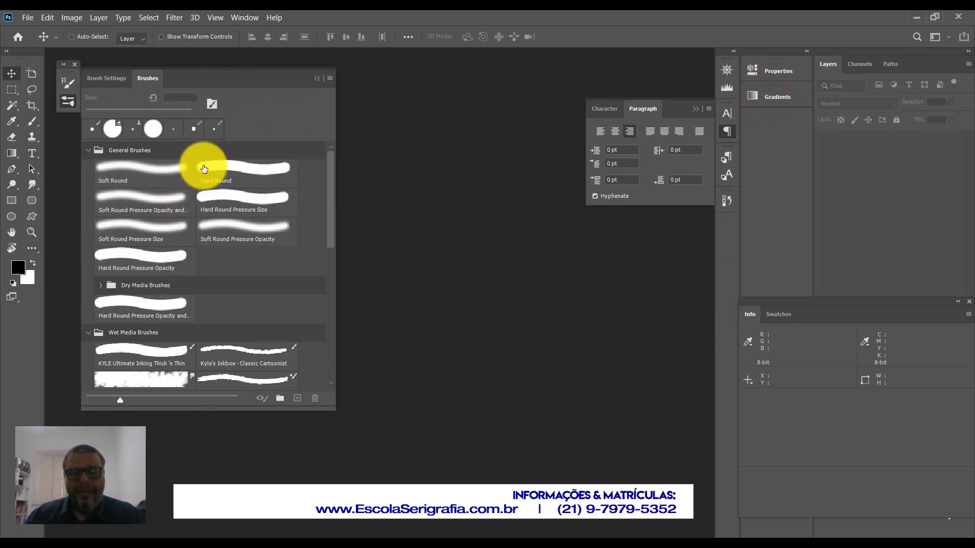
{"action": "left_click", "coordinate": [68, 101]}
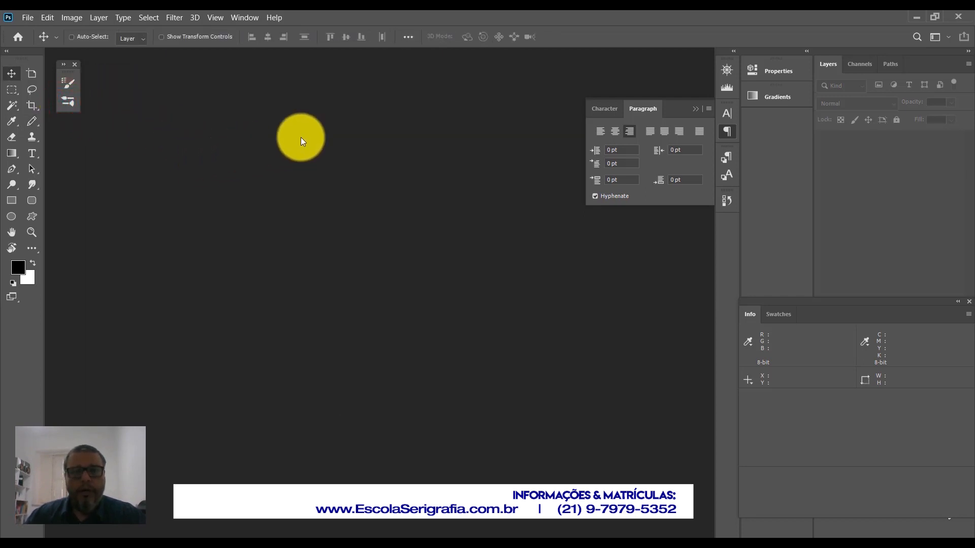
{"action": "left_click", "coordinate": [728, 131]}
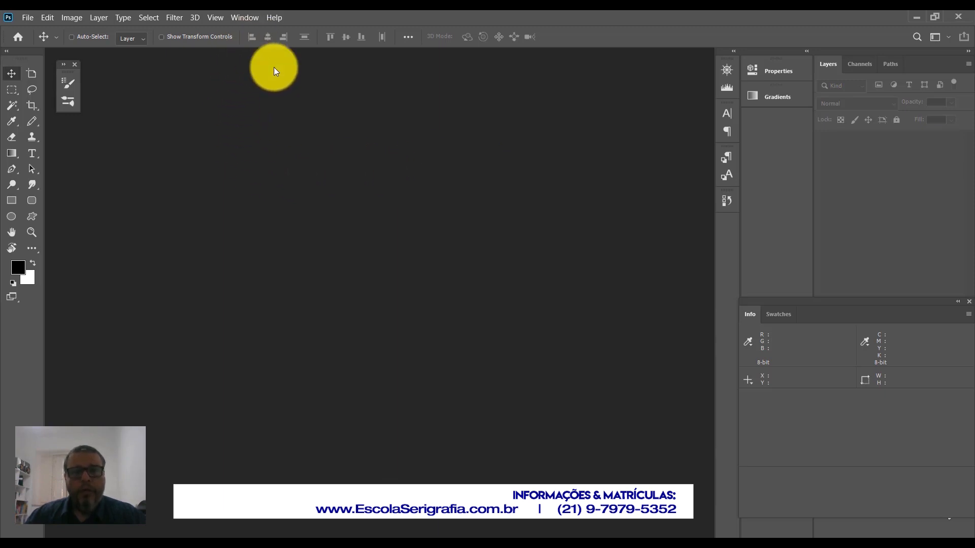
Try out the Photography workspace and return to Essentials (Default)
{"action": "left_click", "coordinate": [243, 18]}
{"action": "left_click", "coordinate": [277, 42]}
{"action": "left_click", "coordinate": [388, 117]}
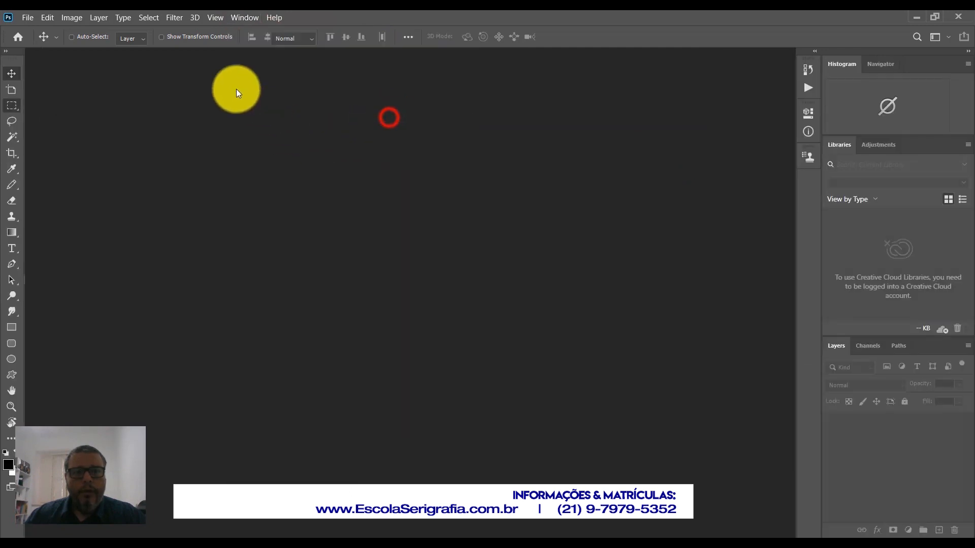
{"action": "left_click", "coordinate": [245, 18]}
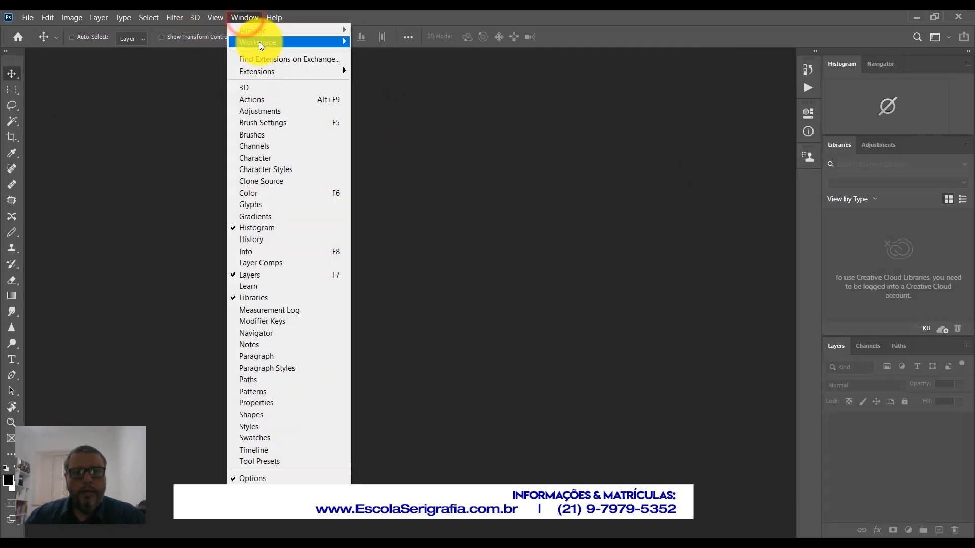
{"action": "left_click", "coordinate": [259, 41]}
{"action": "left_click", "coordinate": [248, 17]}
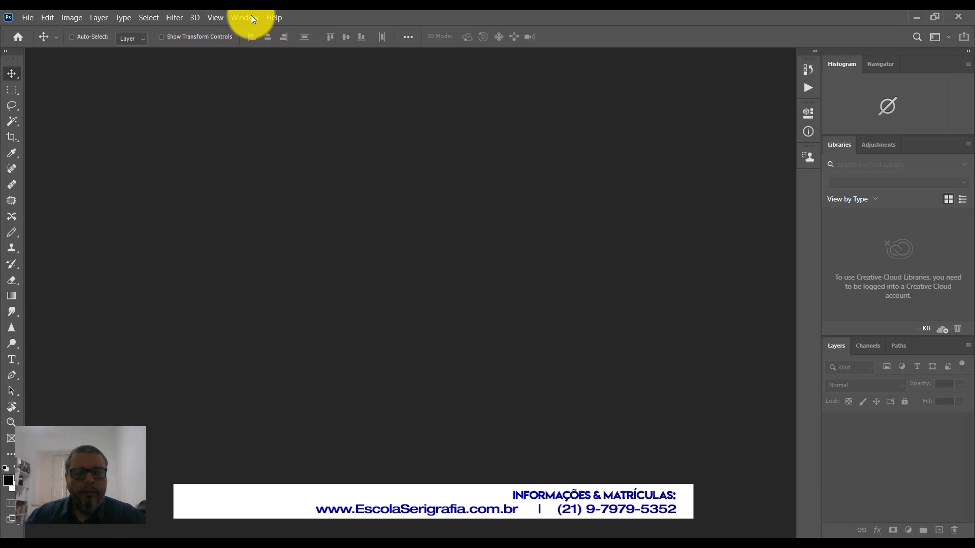
{"action": "left_click", "coordinate": [249, 16]}
{"action": "left_click", "coordinate": [251, 39]}
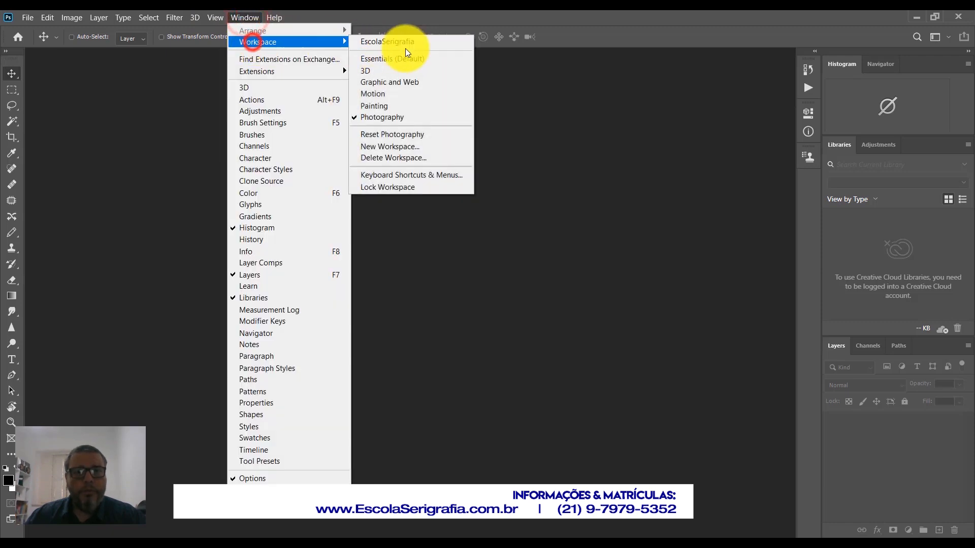
{"action": "left_click", "coordinate": [386, 59]}
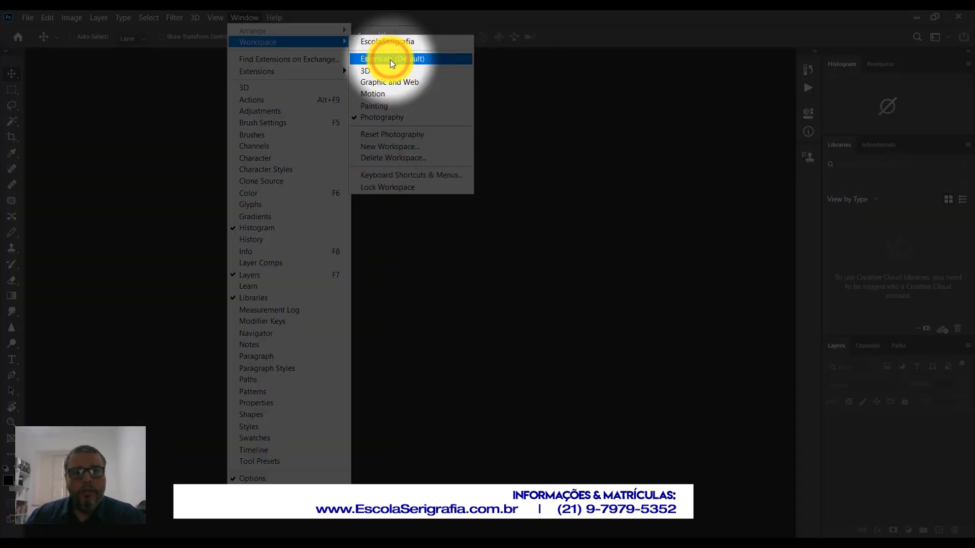
{"action": "left_click", "coordinate": [244, 18]}
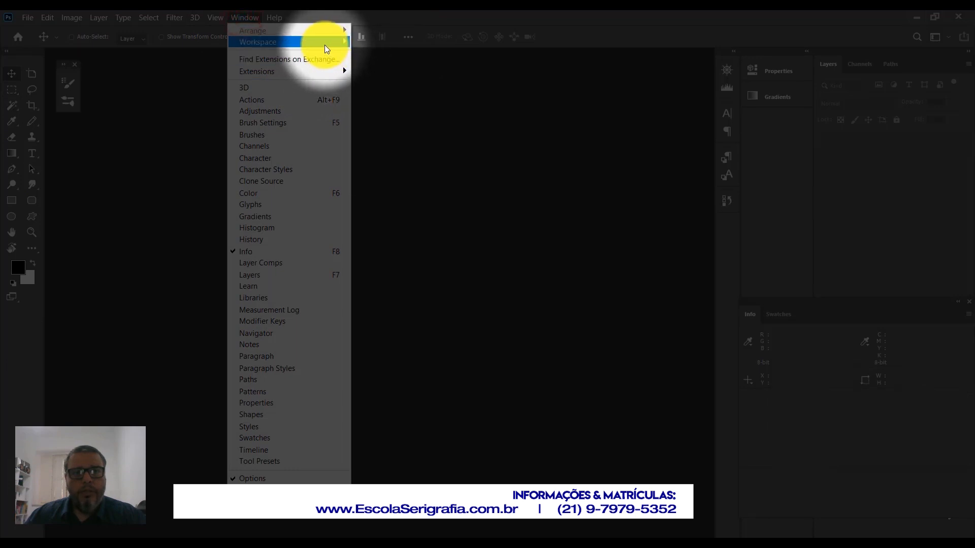
{"action": "left_click", "coordinate": [325, 45]}
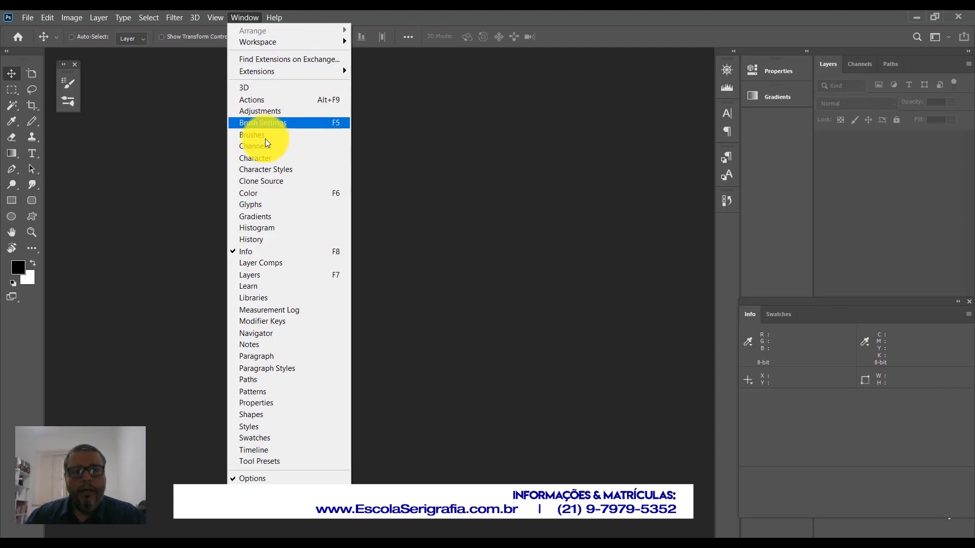
{"action": "left_click", "coordinate": [177, 180]}
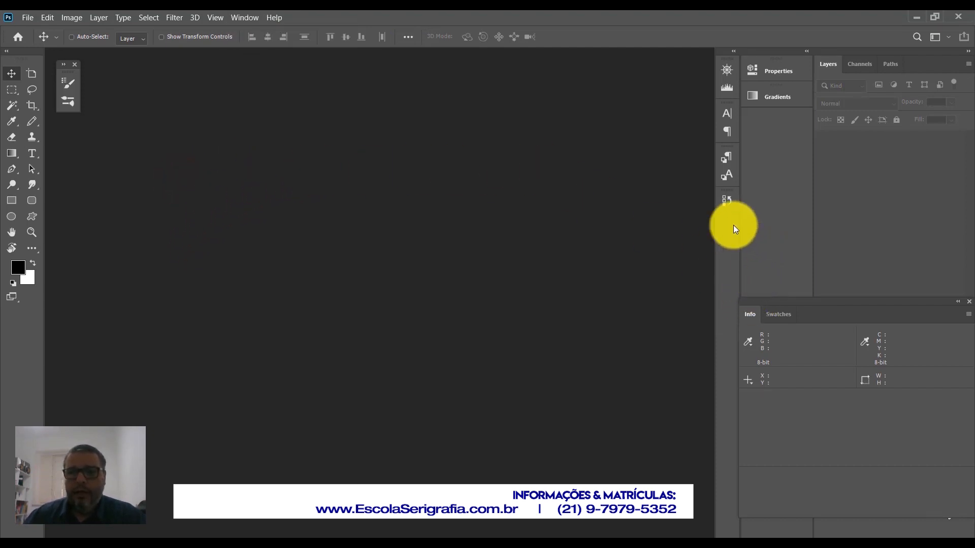
{"action": "left_click", "coordinate": [194, 236]}
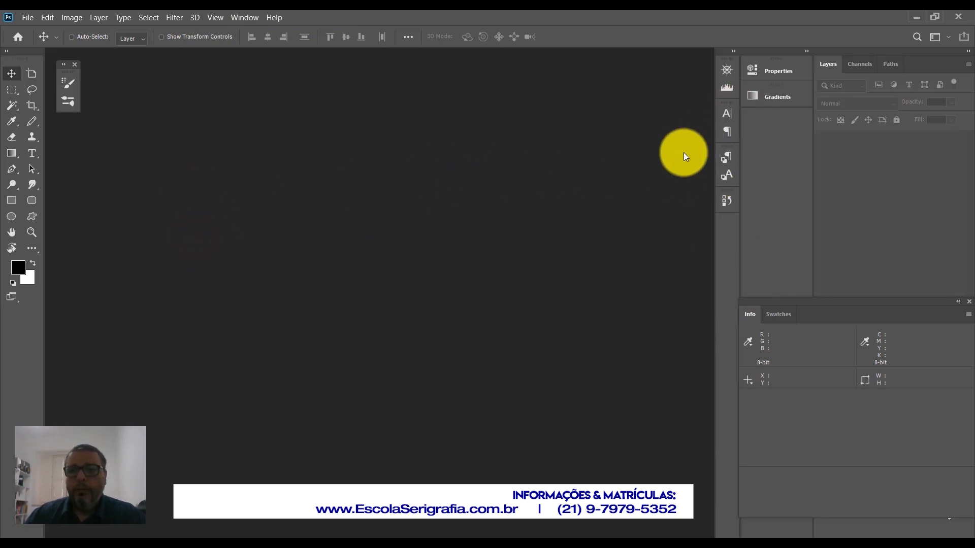
Preview the docked History, Character and Paragraph panels and collapse them again
{"action": "left_click", "coordinate": [727, 201]}
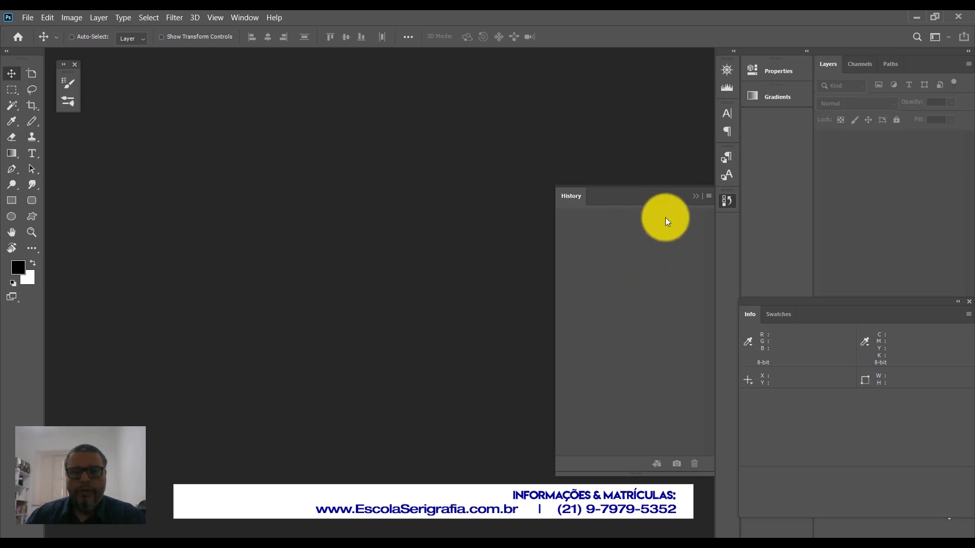
{"action": "left_click", "coordinate": [729, 203]}
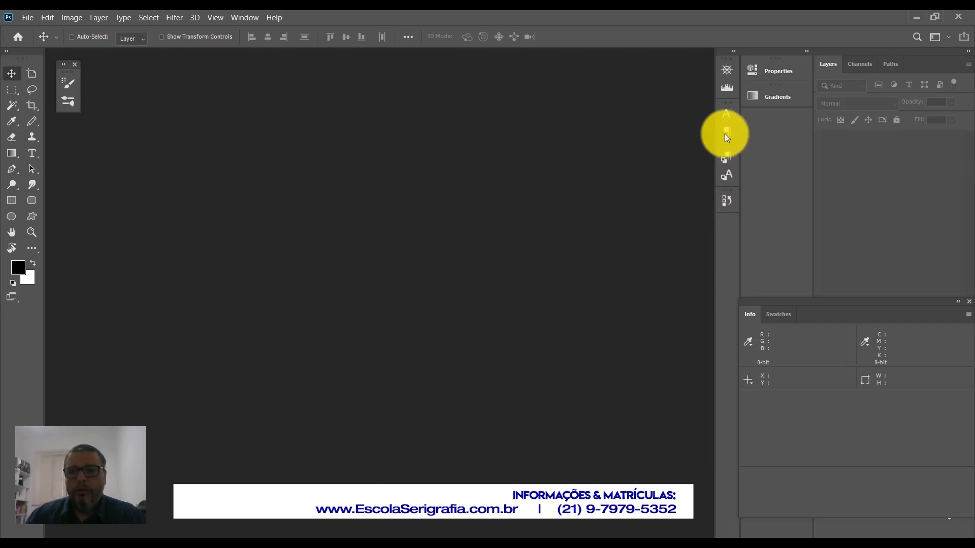
{"action": "left_click", "coordinate": [729, 114]}
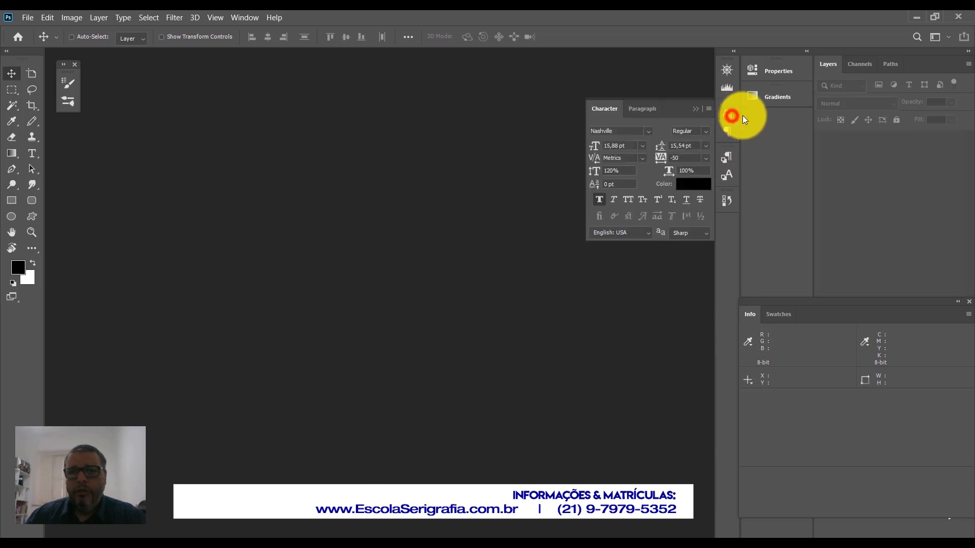
{"action": "left_click", "coordinate": [730, 114]}
{"action": "left_click", "coordinate": [731, 130]}
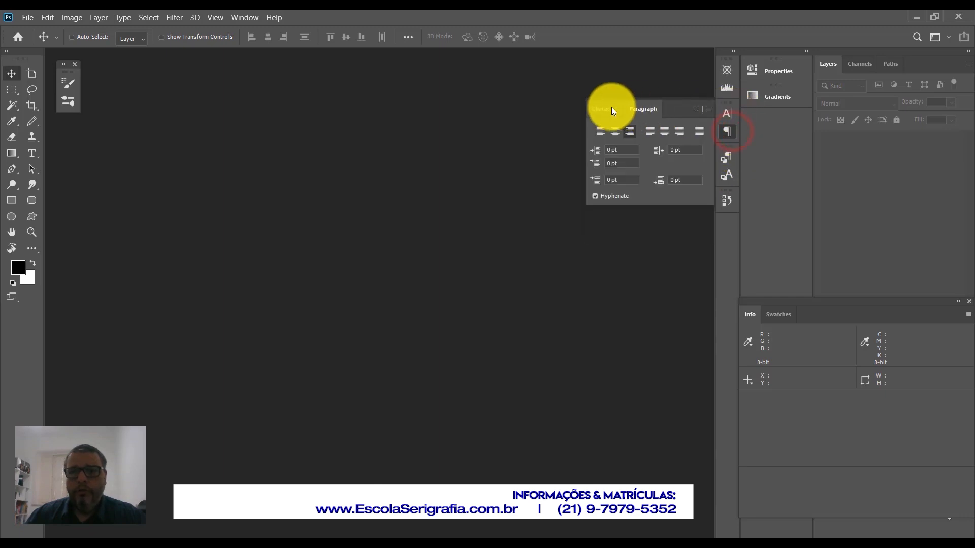
{"action": "left_click", "coordinate": [609, 110]}
{"action": "left_click", "coordinate": [644, 110]}
{"action": "left_click", "coordinate": [600, 111]}
{"action": "left_click", "coordinate": [731, 113]}
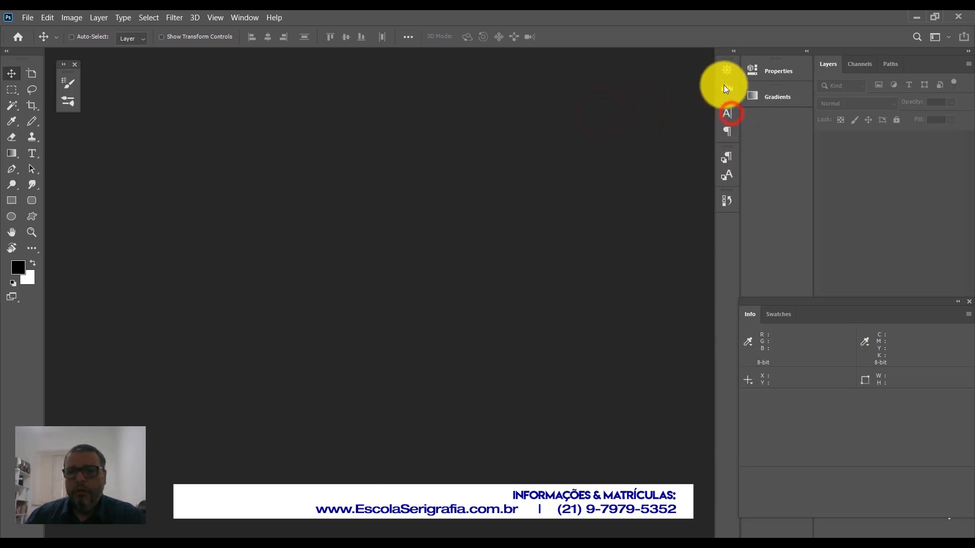
Look through the Channels, Paths, Layers and Swatches panels
{"action": "left_click", "coordinate": [858, 68]}
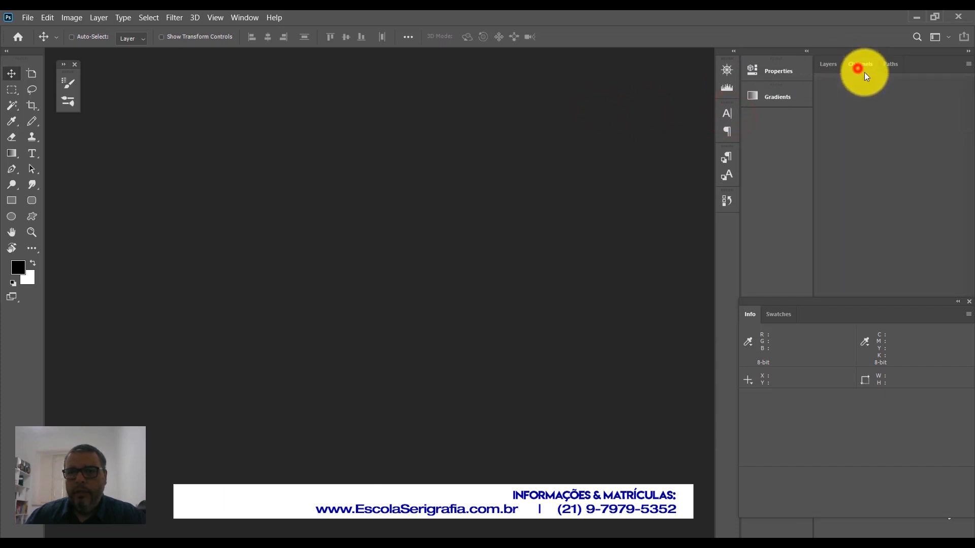
{"action": "left_click", "coordinate": [894, 66]}
{"action": "left_click", "coordinate": [831, 65]}
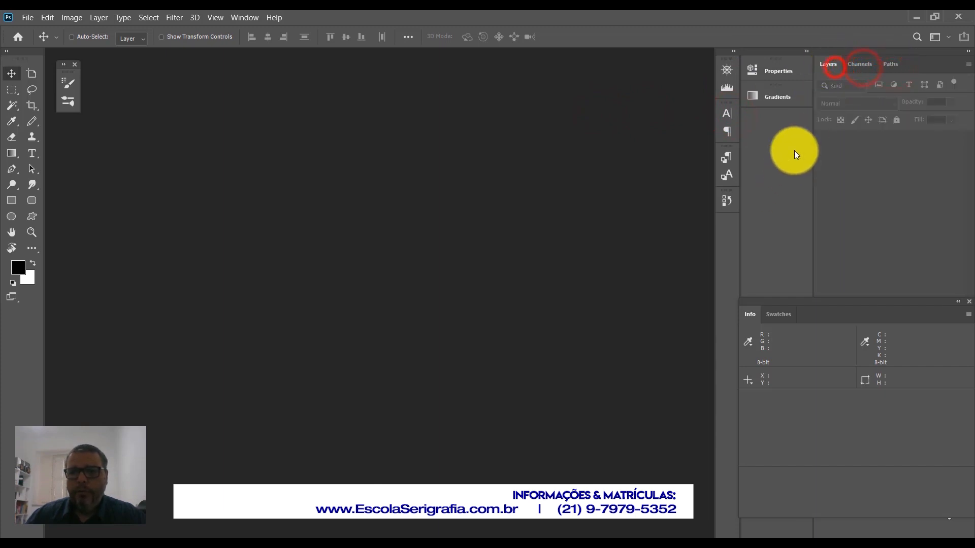
{"action": "left_click", "coordinate": [779, 314]}
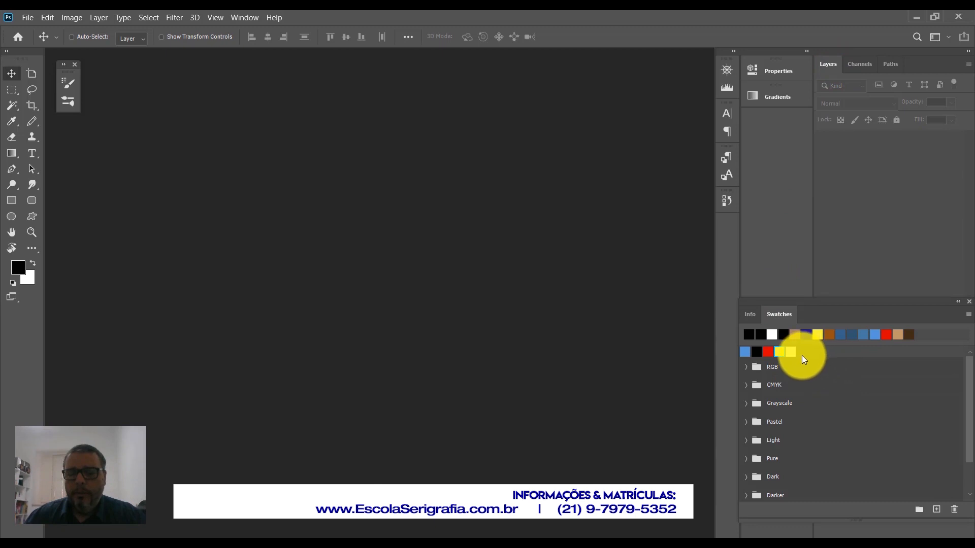
Detach the Info panel from the Swatches group, make it narrower and place it floating beside the collapsed panel icons
{"action": "left_click", "coordinate": [746, 316]}
{"action": "left_click_drag", "start_coordinate": [749, 315], "coordinate": [436, 210]}
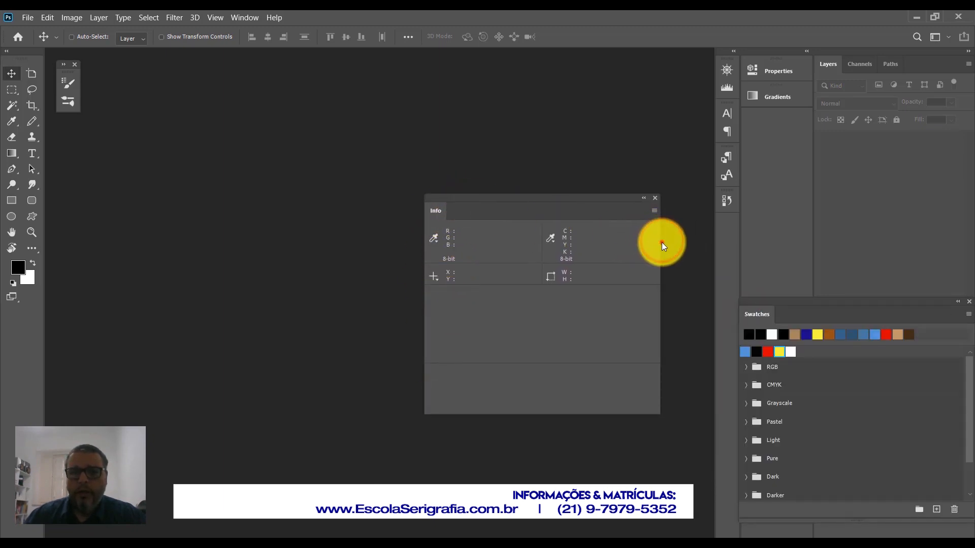
{"action": "left_click_drag", "start_coordinate": [661, 243], "coordinate": [507, 237]}
{"action": "left_click_drag", "start_coordinate": [489, 198], "coordinate": [602, 75]}
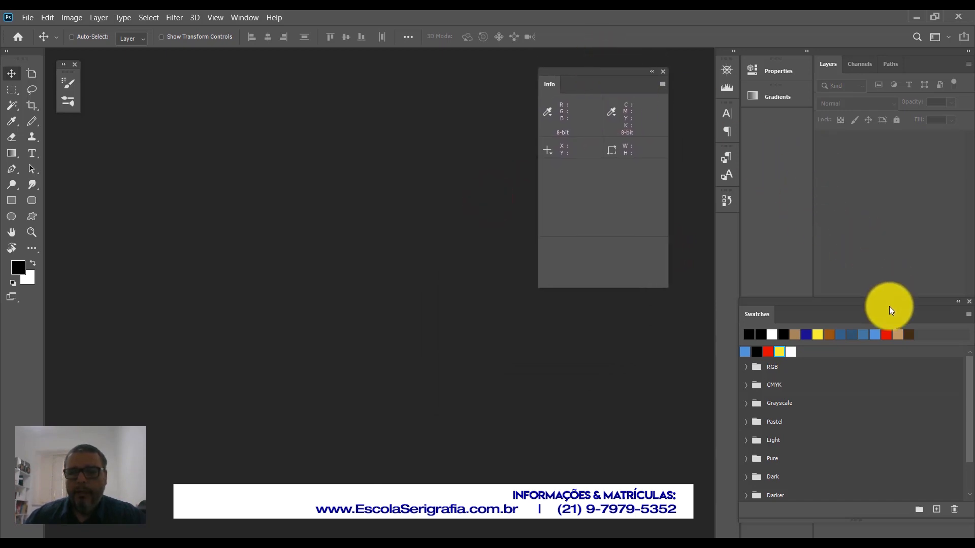
Dock the Swatches panel beside Color below the Layers panel, and expand the Gradients panel
{"action": "left_click_drag", "start_coordinate": [754, 312], "coordinate": [886, 449]}
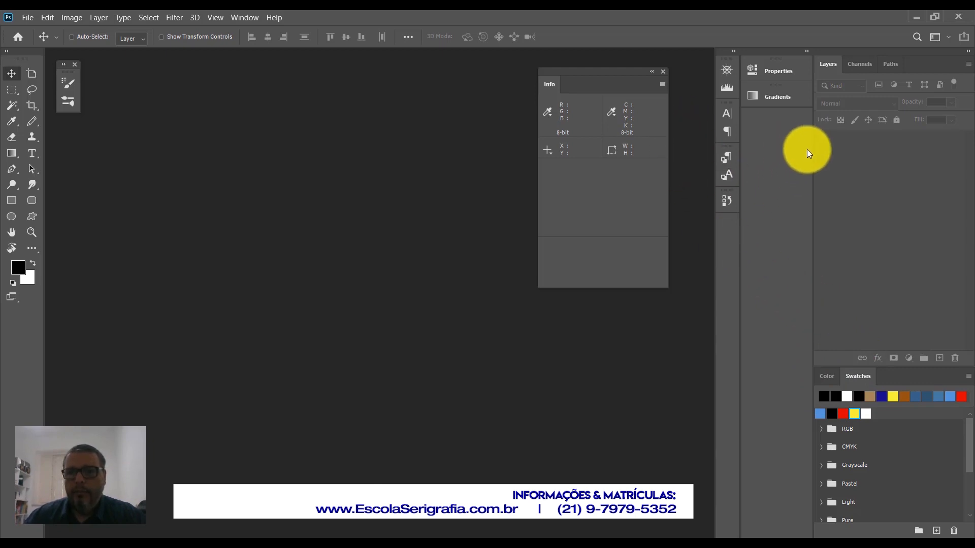
{"action": "left_click", "coordinate": [778, 100]}
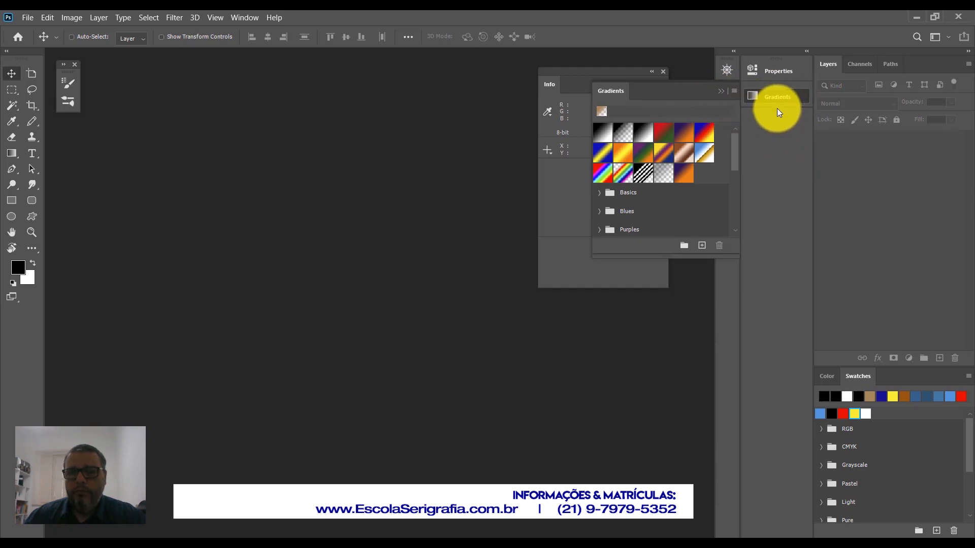
Collapse the Gradients panel, then preview the Properties panel and collapse it again
{"action": "left_click", "coordinate": [790, 142]}
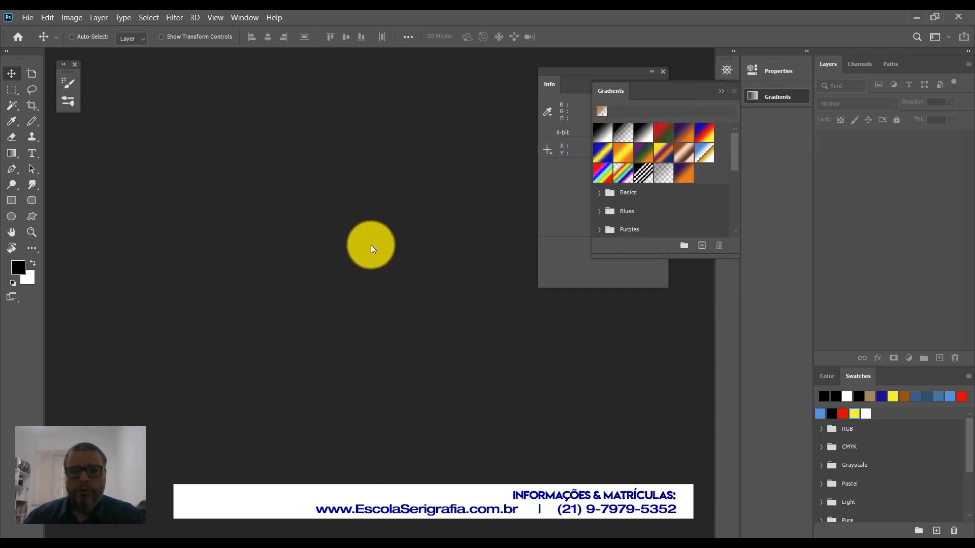
{"action": "left_click", "coordinate": [757, 97]}
{"action": "left_click", "coordinate": [759, 99]}
{"action": "left_click", "coordinate": [765, 100]}
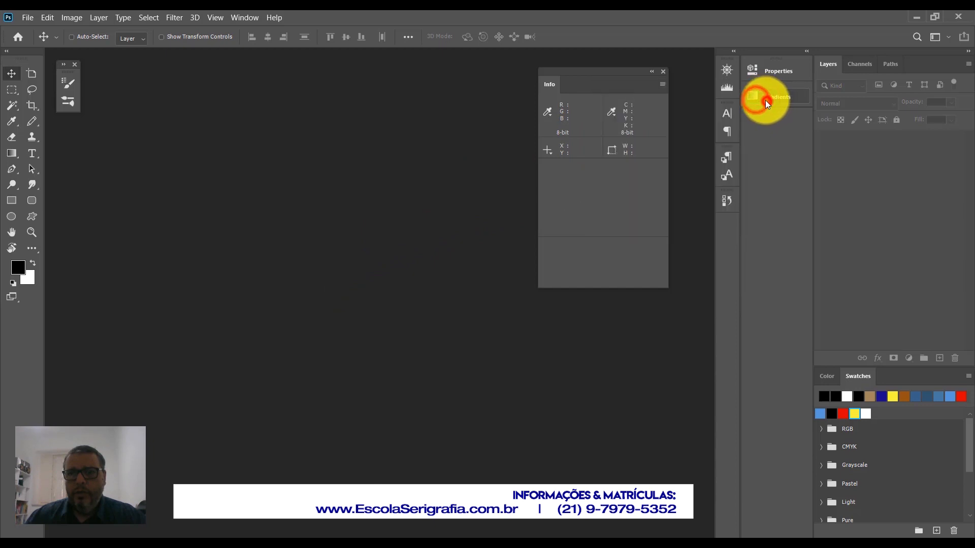
{"action": "left_click", "coordinate": [778, 71]}
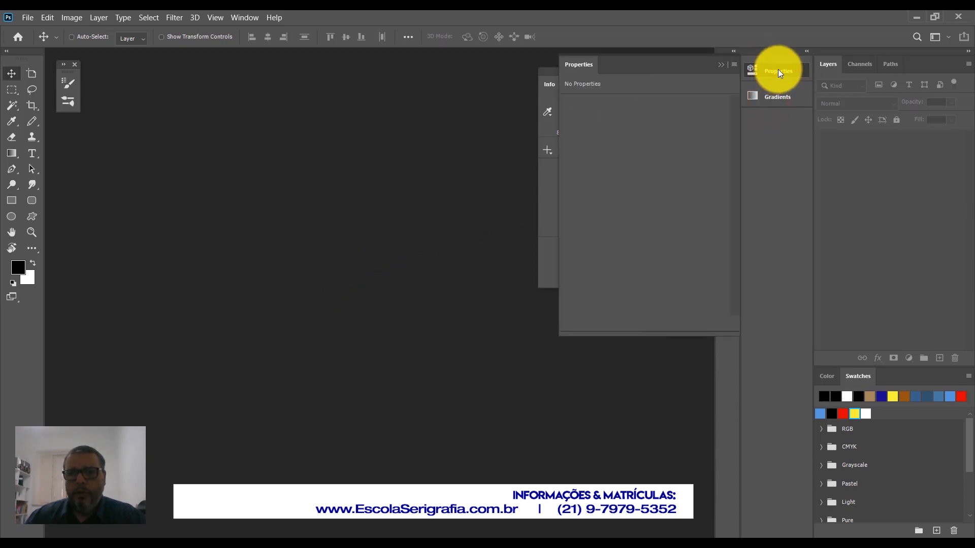
{"action": "left_click", "coordinate": [778, 71]}
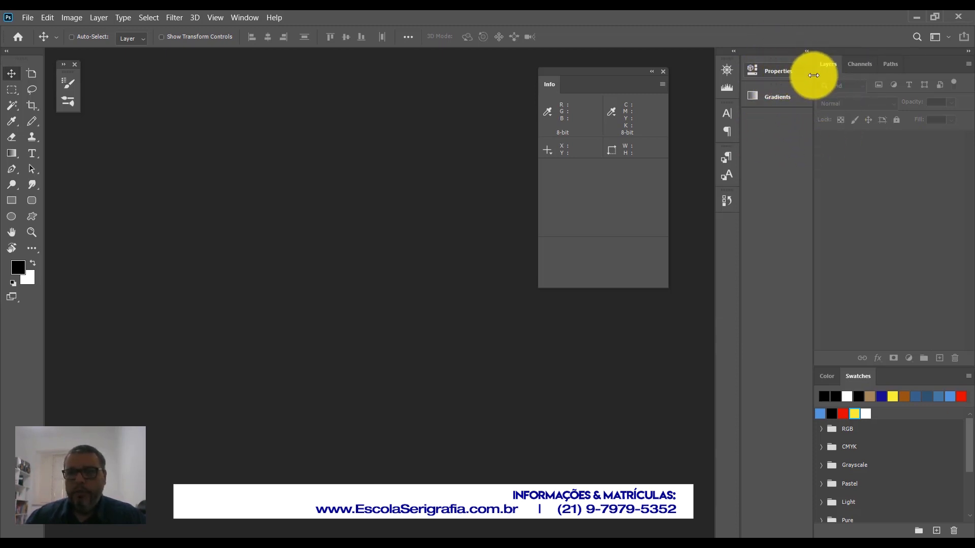
{"action": "left_click", "coordinate": [916, 214]}
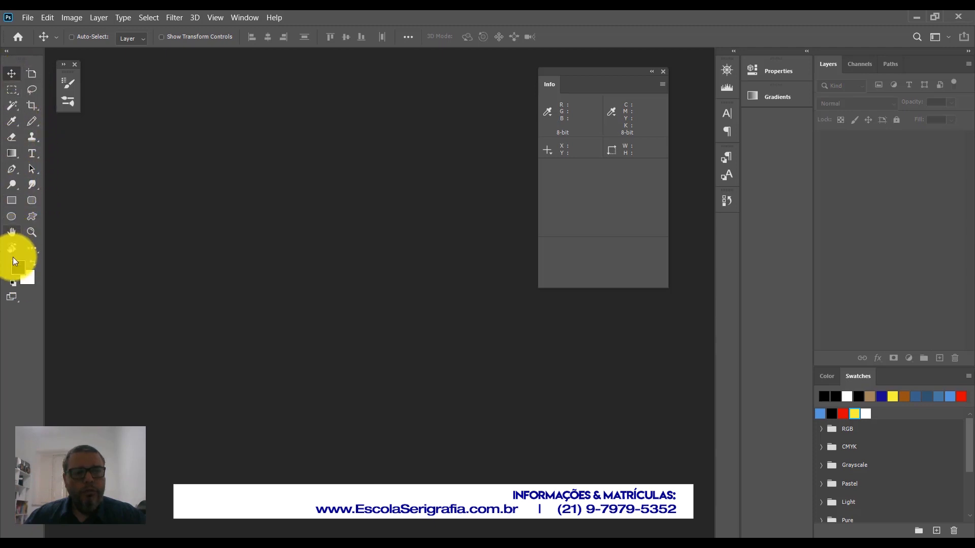
Look at the options of the Move, Rectangular Marquee and Lasso tools, including the marquee tool's grouped variants
{"action": "left_click", "coordinate": [10, 75]}
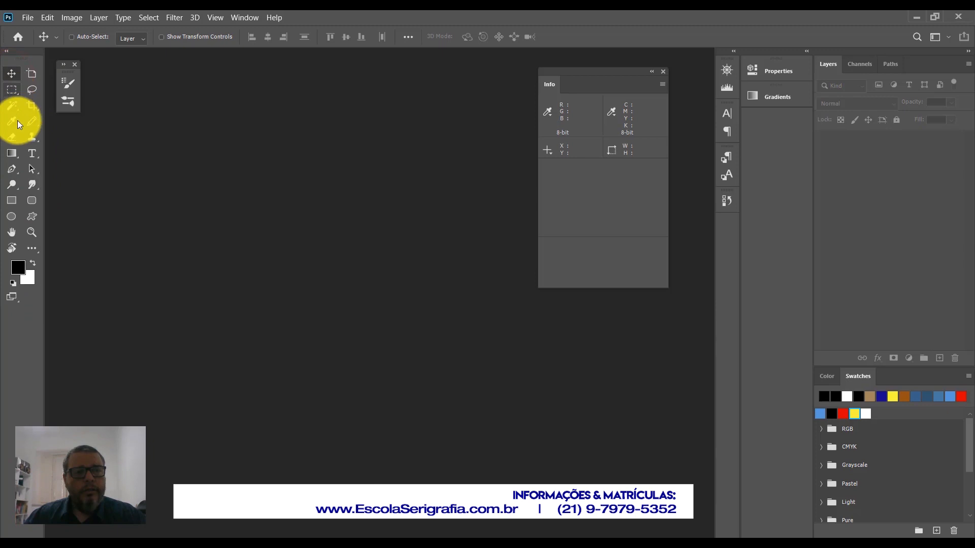
{"action": "left_click", "coordinate": [11, 90]}
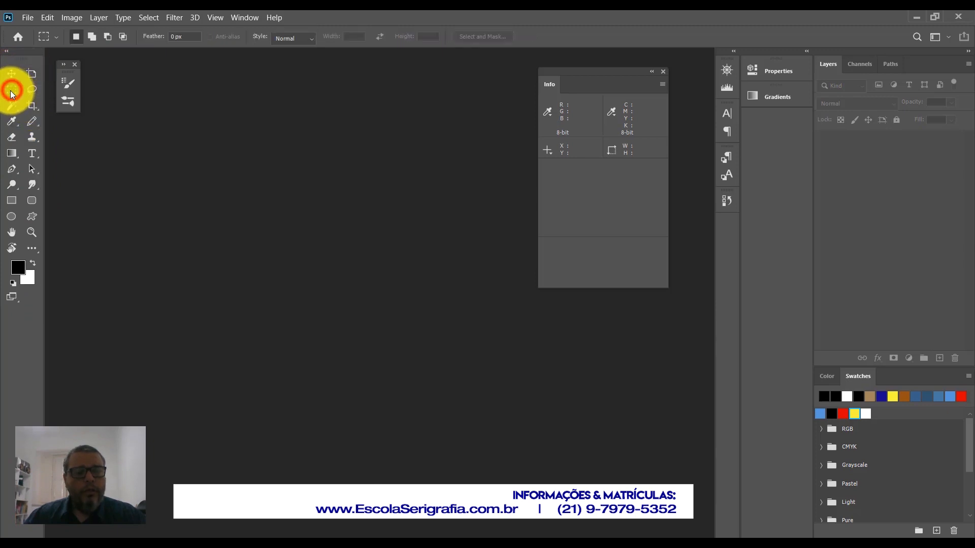
{"action": "right_click", "coordinate": [11, 90]}
{"action": "right_click", "coordinate": [12, 89]}
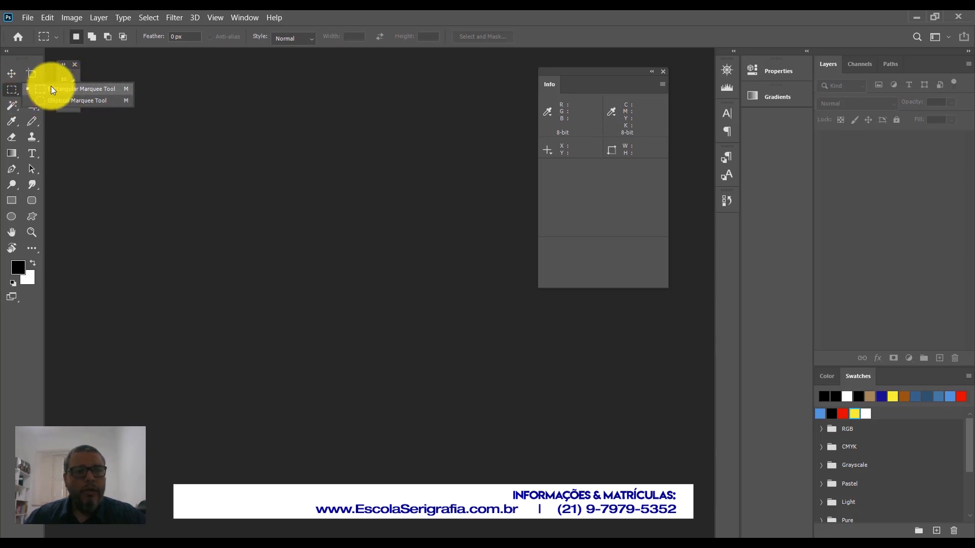
{"action": "left_click", "coordinate": [9, 90]}
{"action": "left_click", "coordinate": [32, 90]}
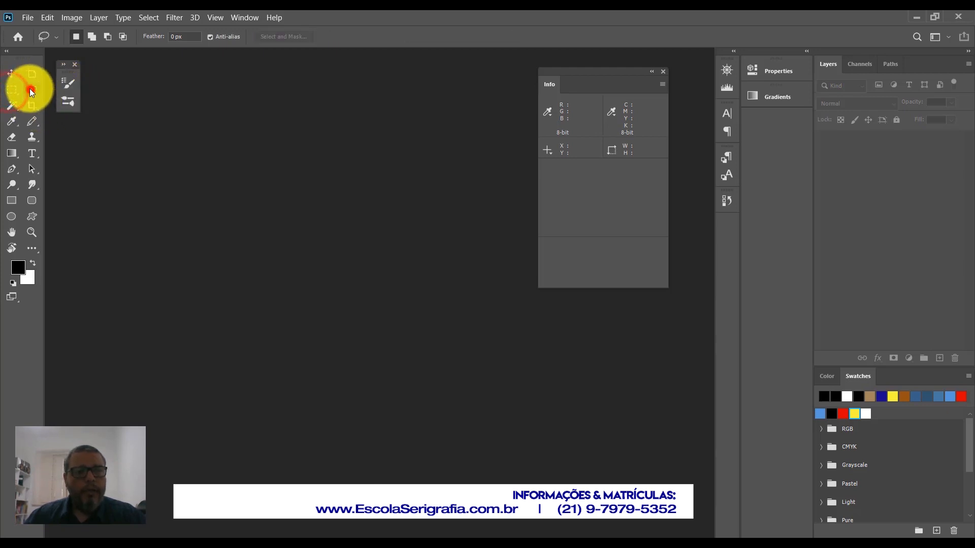
{"action": "left_click", "coordinate": [169, 95]}
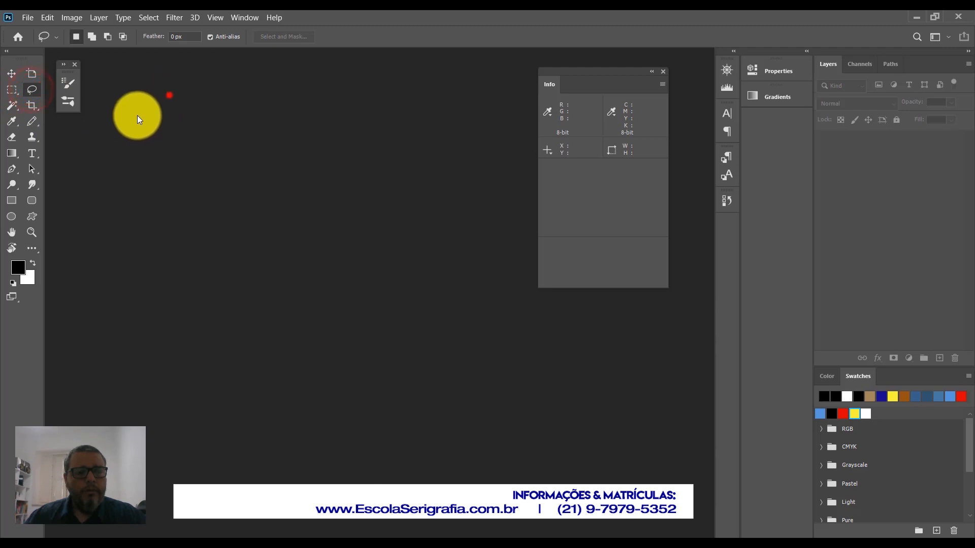
Look through the options of the Magic Wand, Crop, Eyedropper and Pencil tools
{"action": "left_click", "coordinate": [11, 106]}
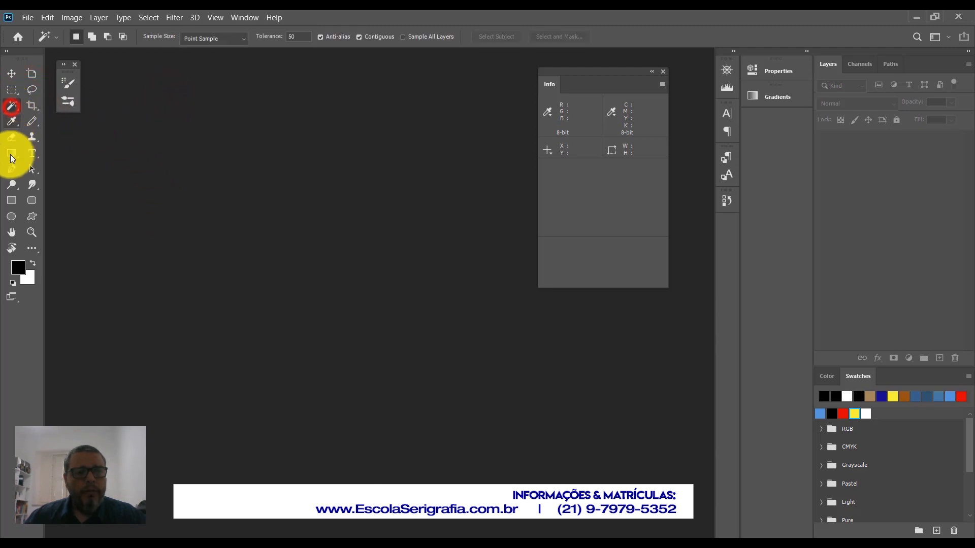
{"action": "left_click", "coordinate": [31, 105]}
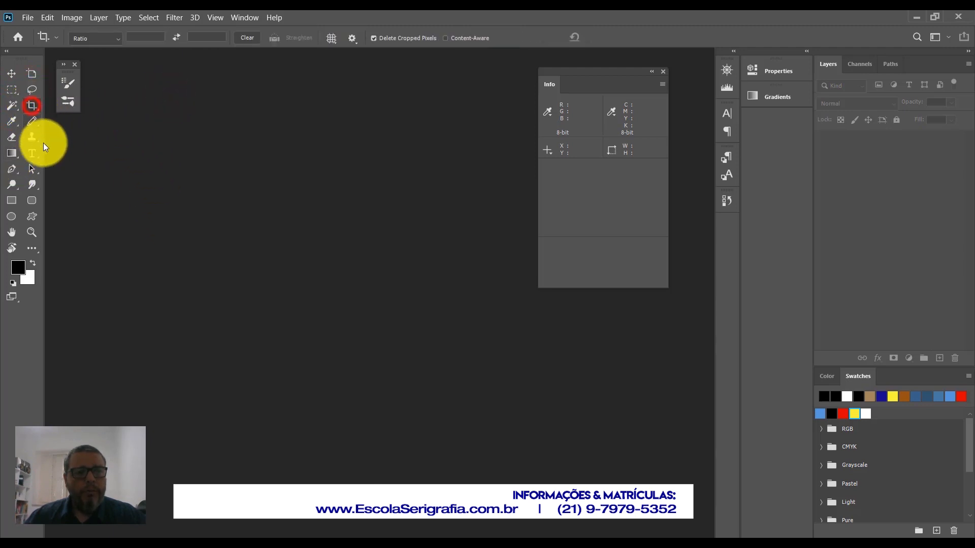
{"action": "left_click", "coordinate": [11, 122]}
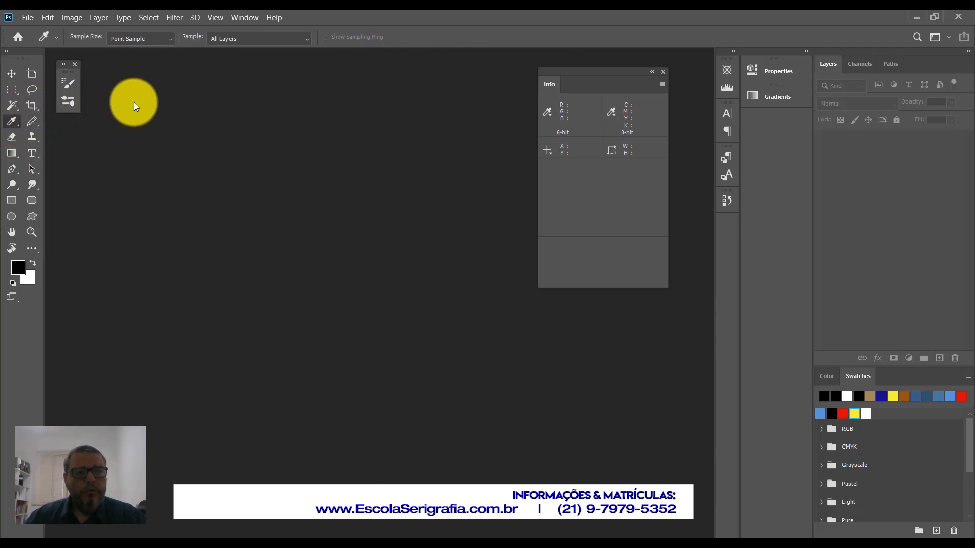
{"action": "left_click", "coordinate": [33, 122]}
{"action": "left_click", "coordinate": [165, 83]}
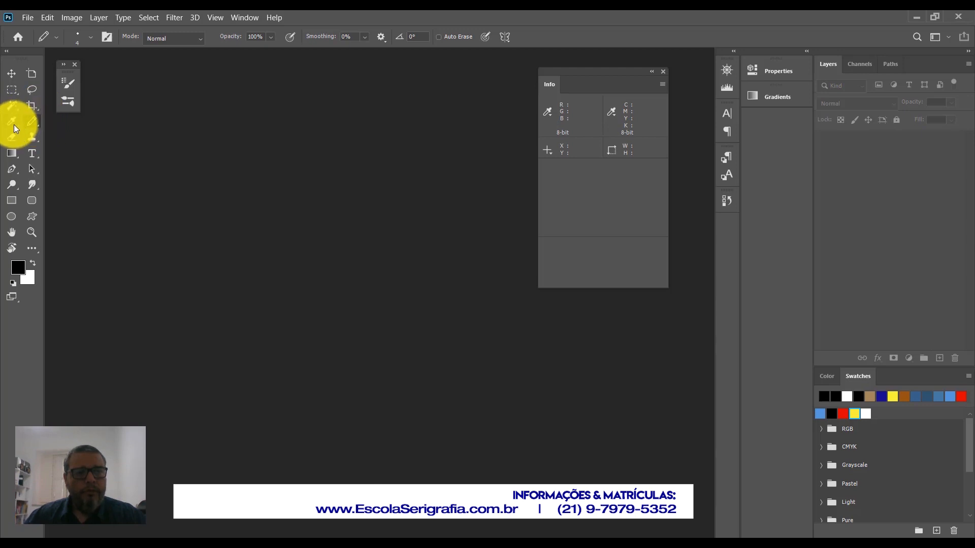
Examine the Brush and Pencil tool group, switching to the Brush tool and back to the Pencil tool
{"action": "left_click", "coordinate": [32, 123]}
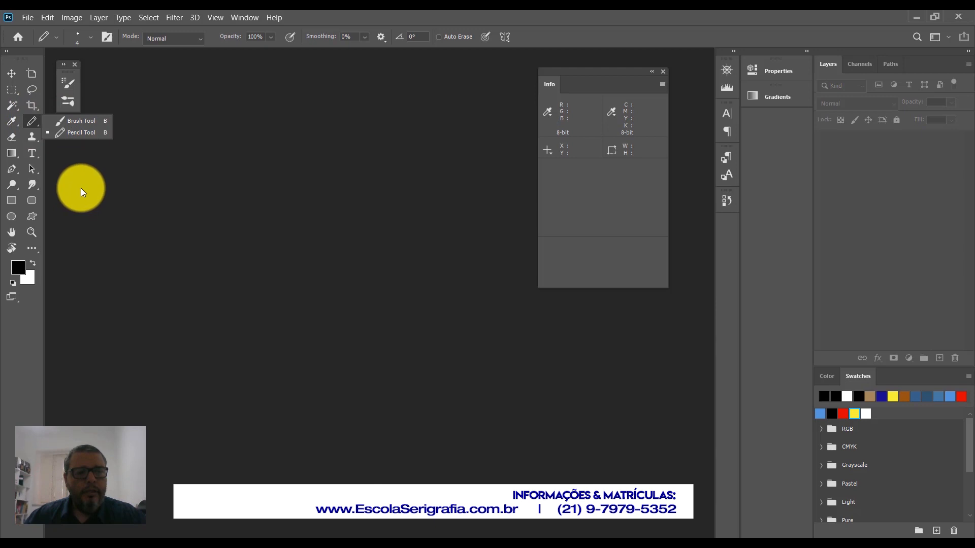
{"action": "left_click", "coordinate": [86, 175]}
{"action": "left_click", "coordinate": [34, 124]}
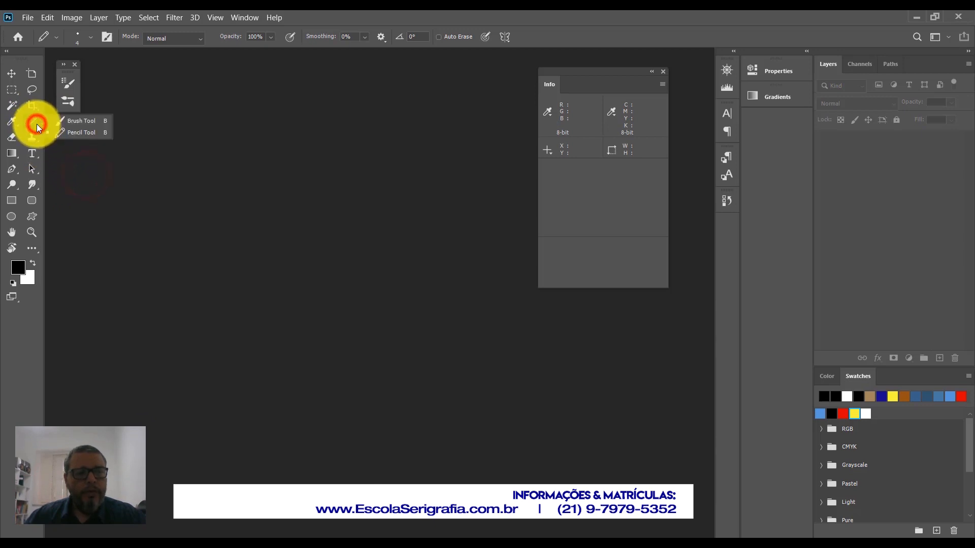
{"action": "left_click", "coordinate": [74, 121]}
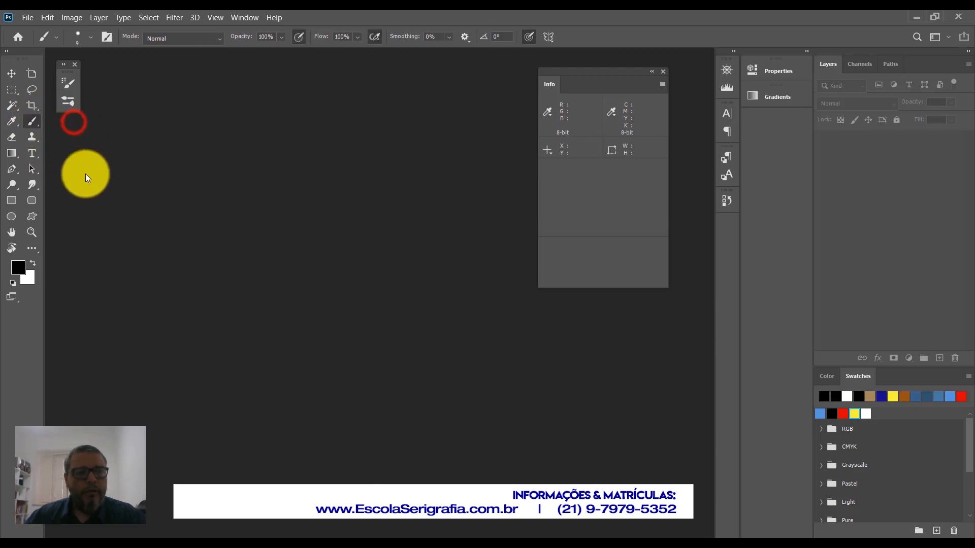
{"action": "left_click", "coordinate": [35, 122]}
{"action": "left_click", "coordinate": [63, 133]}
{"action": "left_click", "coordinate": [35, 120]}
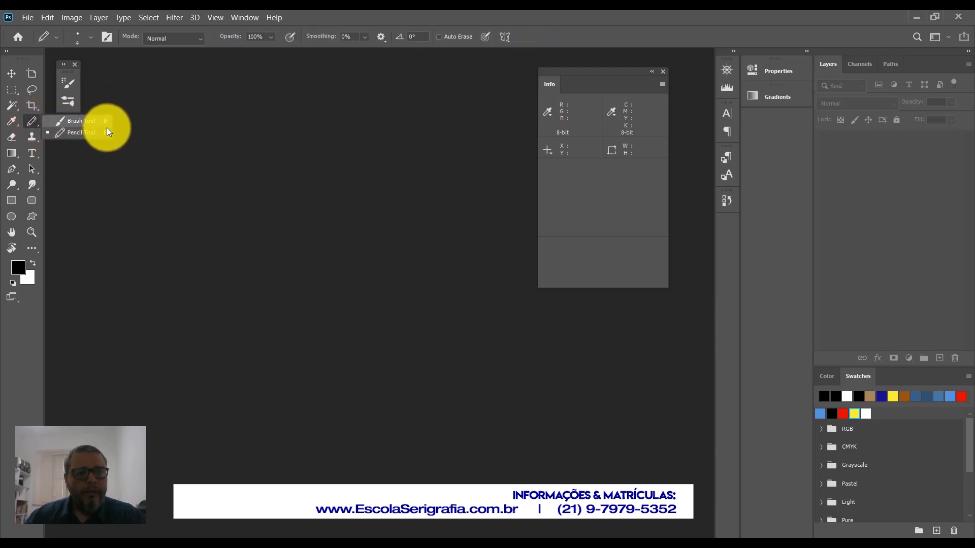
Look at the Move tool and the tools grouped under Path Selection and Horizontal Type
{"action": "left_click", "coordinate": [11, 74]}
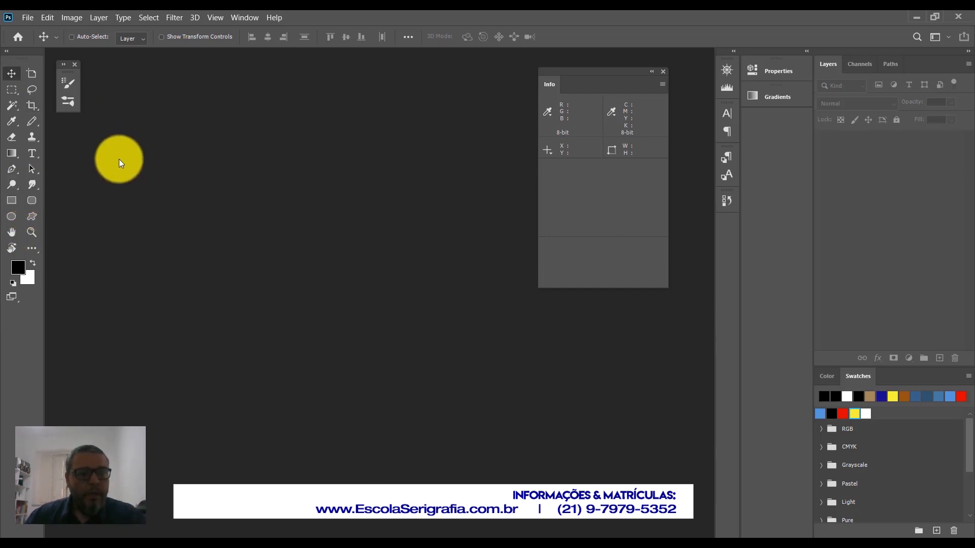
{"action": "left_click", "coordinate": [30, 172]}
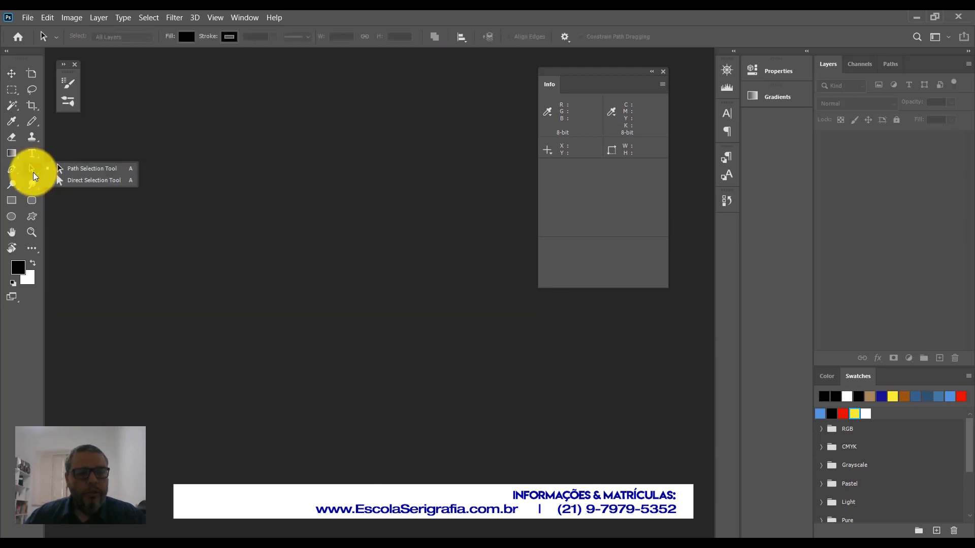
{"action": "left_click", "coordinate": [32, 157]}
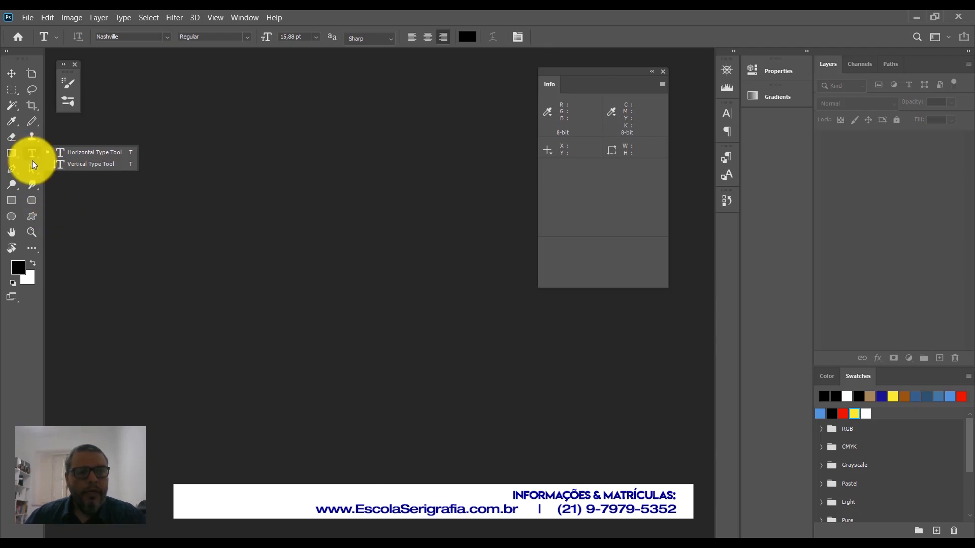
{"action": "left_click", "coordinate": [101, 238]}
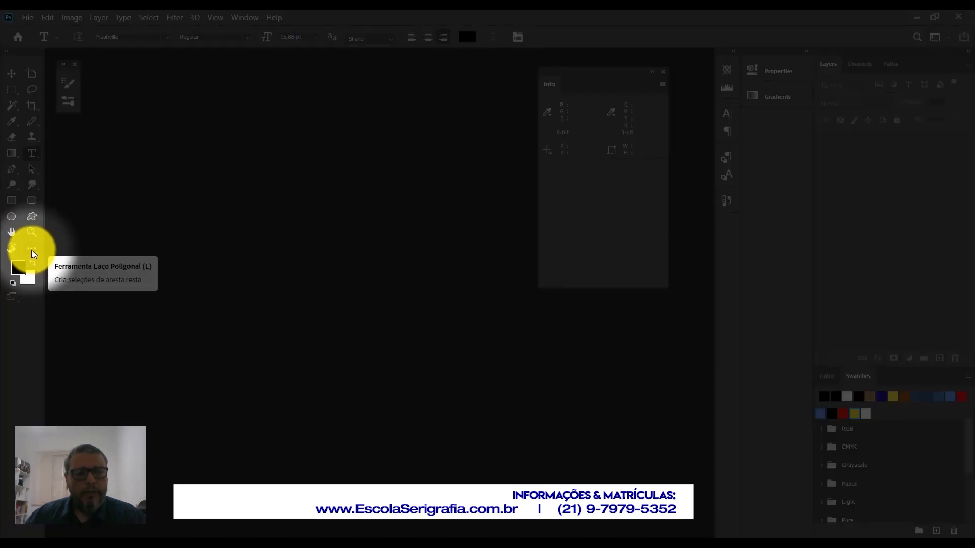
Open the toolbar customization and add the Polygonal Lasso and Magnetic Lasso tools to the Lasso tool's group
{"action": "left_click", "coordinate": [31, 249]}
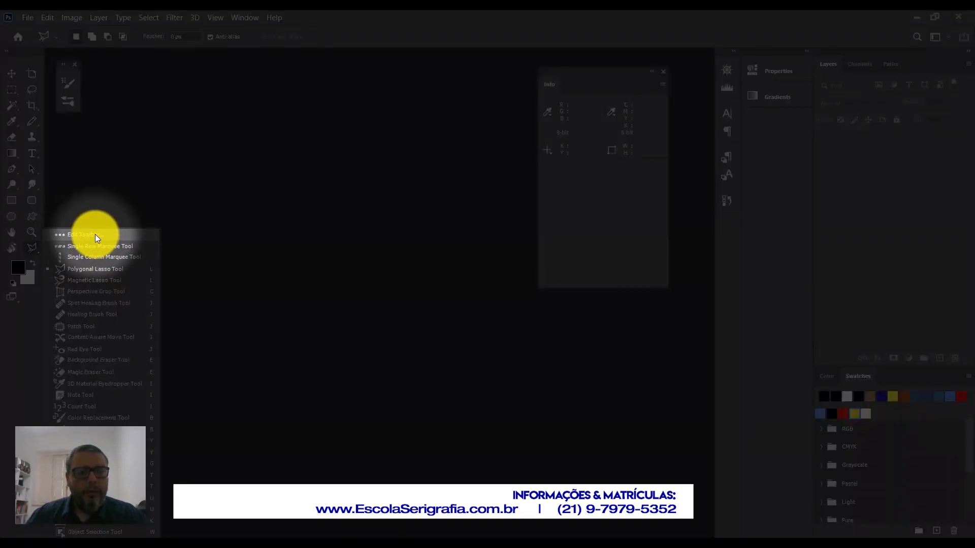
{"action": "left_click", "coordinate": [88, 235]}
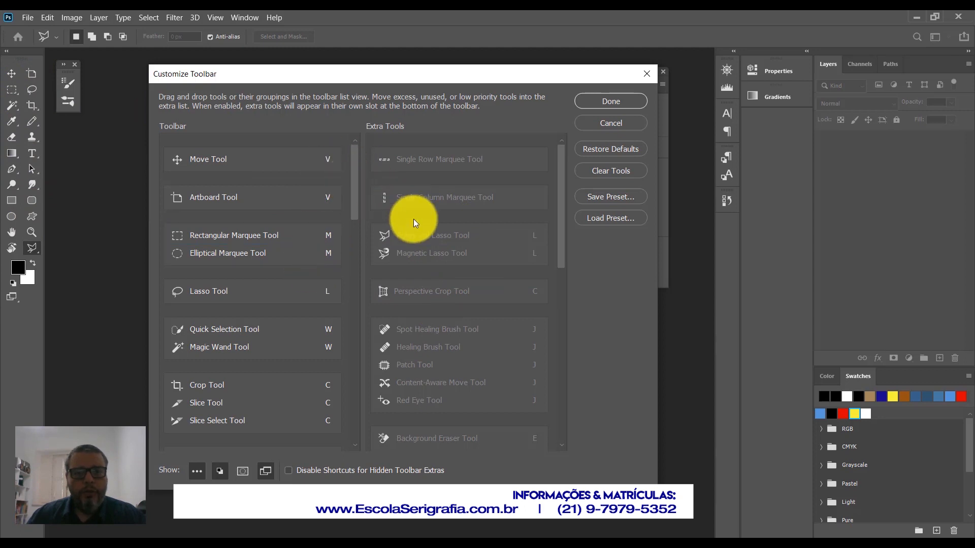
{"action": "mouse_move", "coordinate": [422, 236]}
{"action": "left_mouse_down"}
{"action": "mouse_move", "coordinate": [288, 261]}
{"action": "mouse_move", "coordinate": [252, 287]}
{"action": "mouse_move", "coordinate": [266, 305]}
{"action": "mouse_move", "coordinate": [254, 308]}
{"action": "left_mouse_up"}
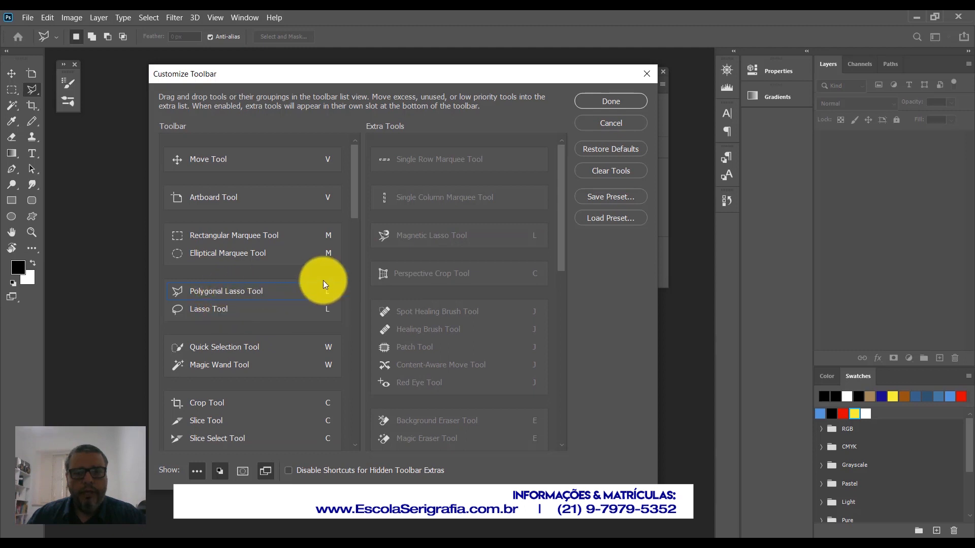
{"action": "left_click_drag", "start_coordinate": [431, 238], "coordinate": [254, 302]}
Add the Background Eraser and Magic Eraser tools to the Eraser tool's group and accept the customized toolbar
{"action": "left_click_drag", "start_coordinate": [566, 198], "coordinate": [581, 349]}
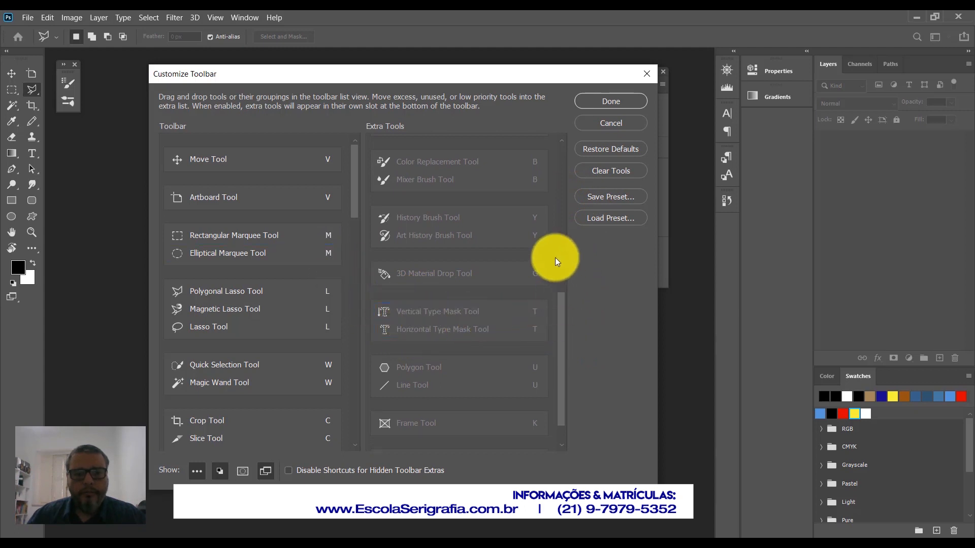
{"action": "mouse_move", "coordinate": [563, 309]}
{"action": "left_mouse_down"}
{"action": "mouse_move", "coordinate": [566, 335]}
{"action": "mouse_move", "coordinate": [559, 162]}
{"action": "left_mouse_up"}
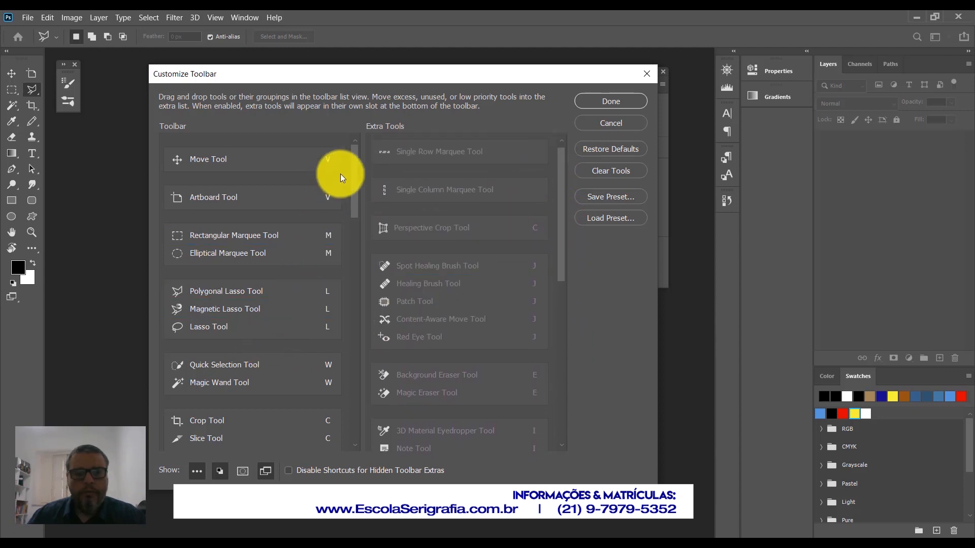
{"action": "left_click_drag", "start_coordinate": [355, 170], "coordinate": [356, 261]}
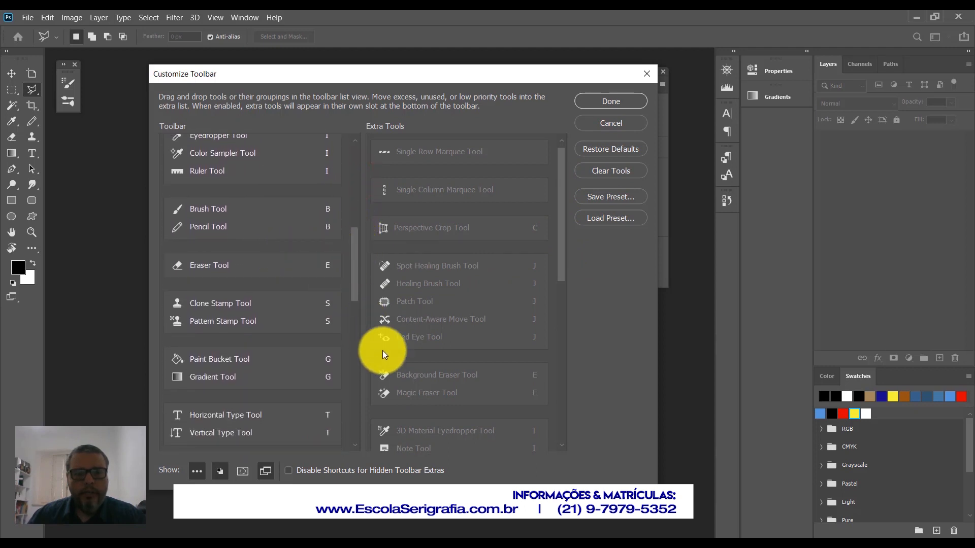
{"action": "mouse_move", "coordinate": [408, 375]}
{"action": "left_mouse_down"}
{"action": "mouse_move", "coordinate": [218, 279]}
{"action": "mouse_move", "coordinate": [274, 292]}
{"action": "left_mouse_up"}
{"action": "mouse_move", "coordinate": [408, 377]}
{"action": "left_mouse_down"}
{"action": "mouse_move", "coordinate": [391, 381]}
{"action": "mouse_move", "coordinate": [207, 289]}
{"action": "mouse_move", "coordinate": [249, 297]}
{"action": "left_mouse_up"}
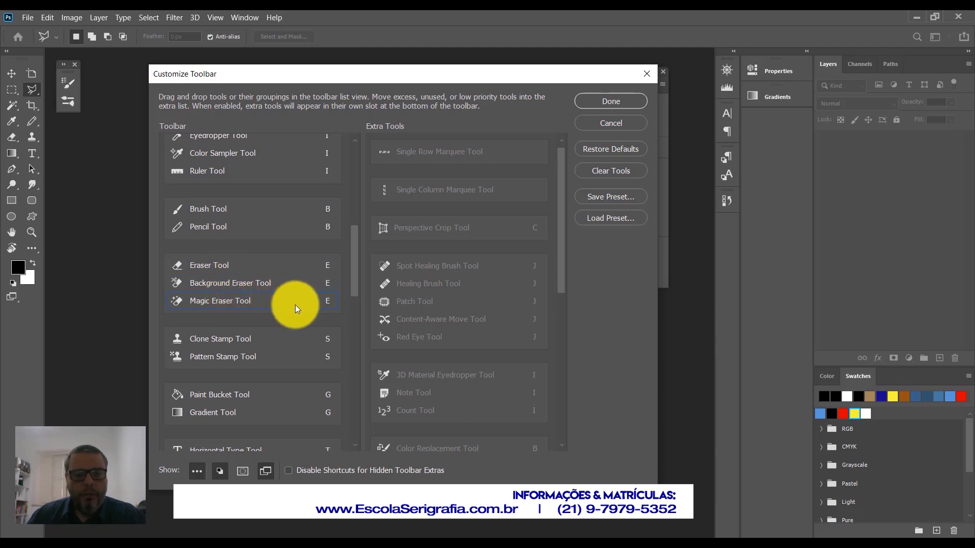
{"action": "mouse_move", "coordinate": [353, 261]}
{"action": "left_mouse_down"}
{"action": "mouse_move", "coordinate": [361, 297]}
{"action": "mouse_move", "coordinate": [193, 257]}
{"action": "left_mouse_up"}
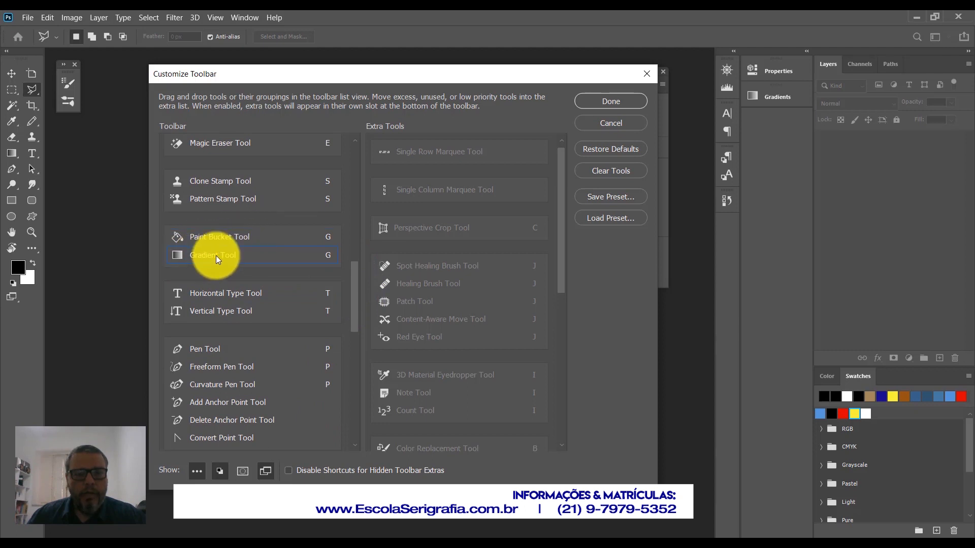
{"action": "left_click_drag", "start_coordinate": [359, 288], "coordinate": [355, 145]}
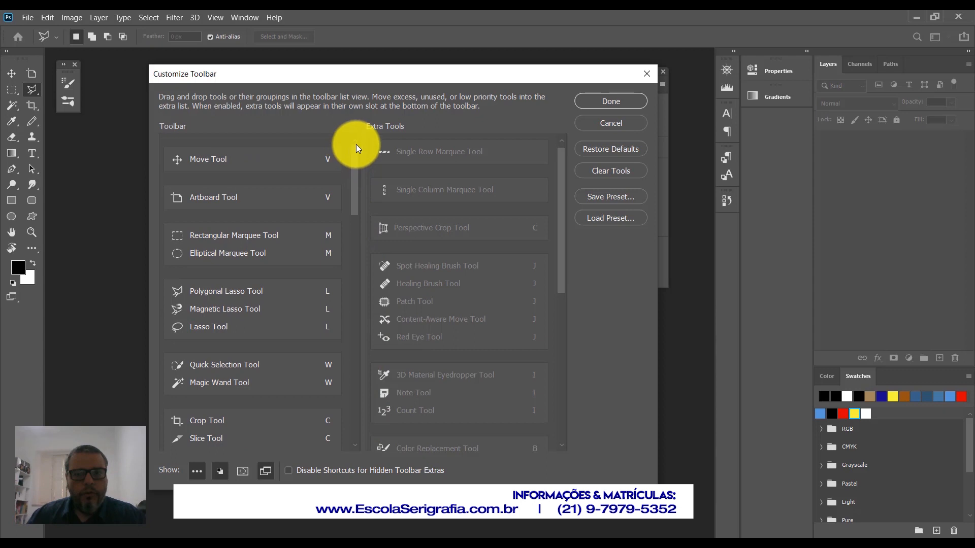
{"action": "left_click", "coordinate": [604, 101]}
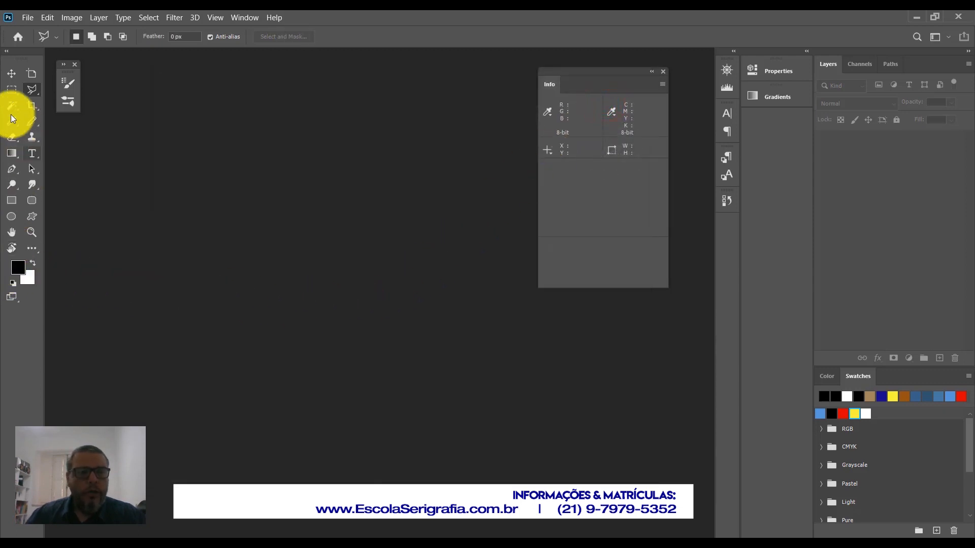
Check the customized Lasso and Eraser tool groups in the toolbar, leaving the Eraser tool active
{"action": "left_click", "coordinate": [32, 89]}
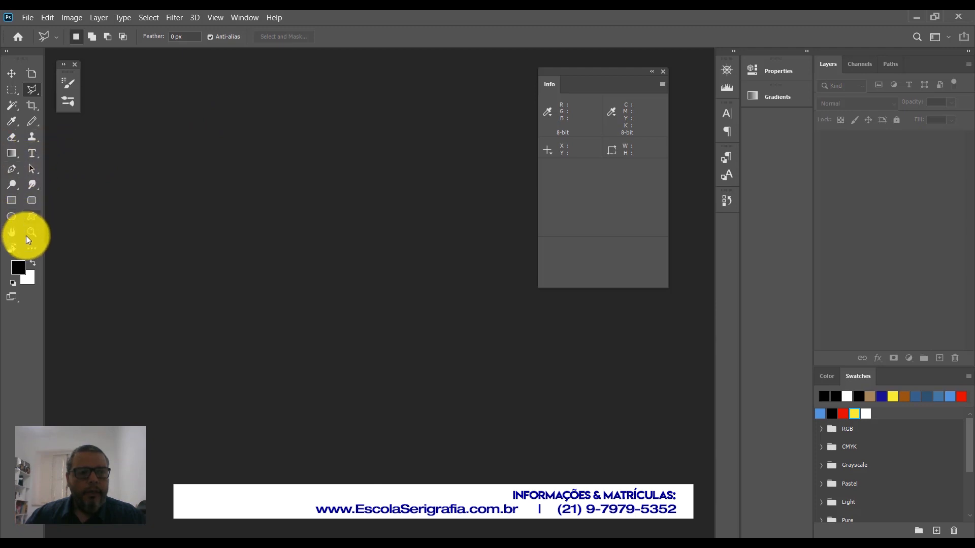
{"action": "left_click", "coordinate": [13, 139]}
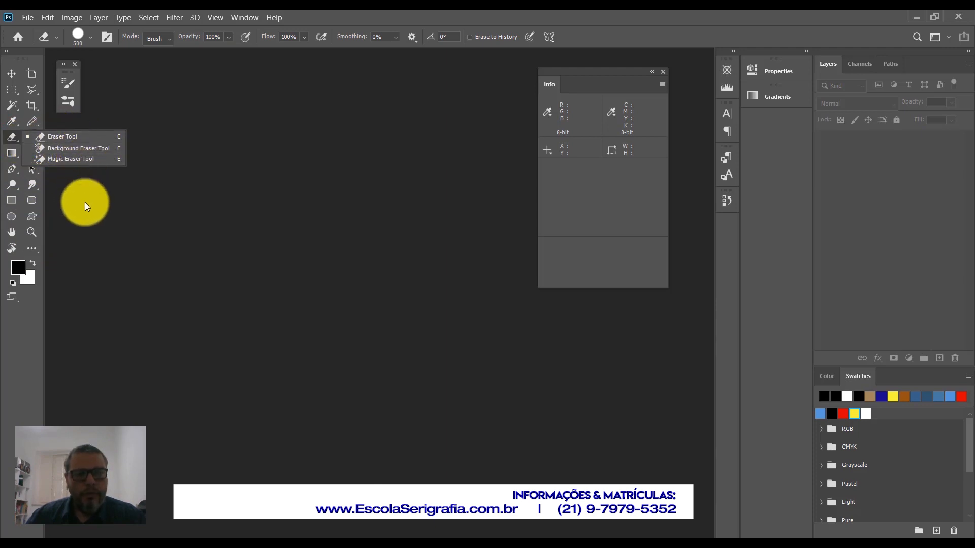
{"action": "left_click", "coordinate": [98, 234]}
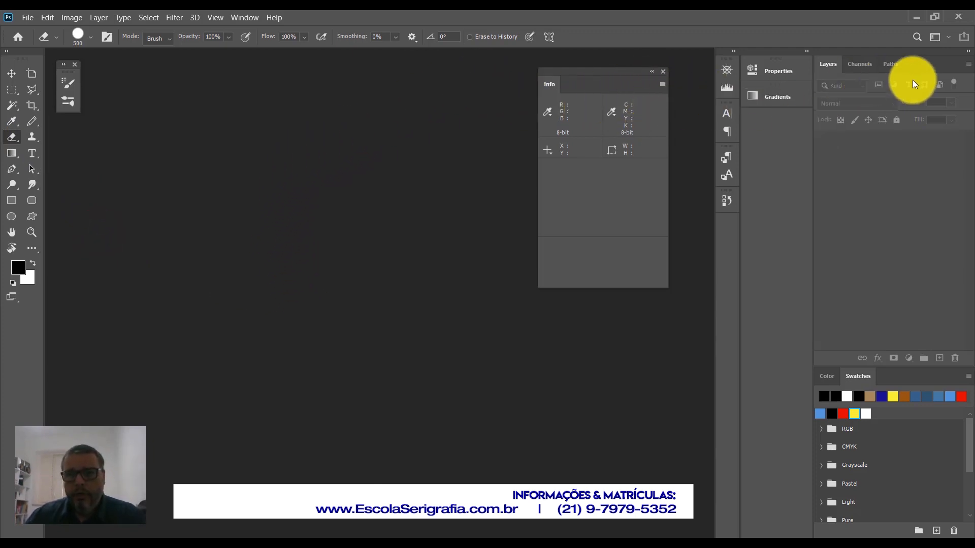
Collapse the Layers and Swatches column to icons, and try expanding and recollapsing each of the docked panel columns
{"action": "left_click", "coordinate": [968, 51]}
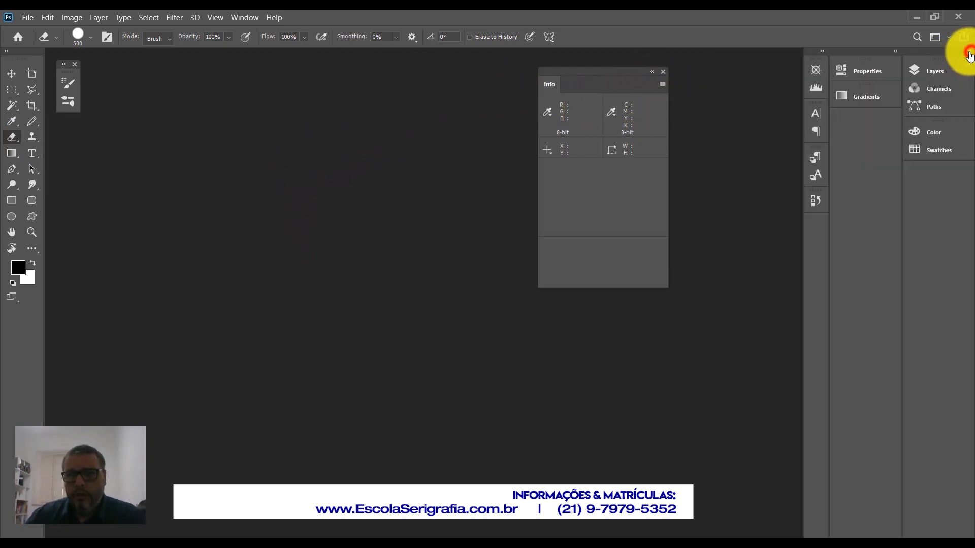
{"action": "left_click", "coordinate": [895, 52]}
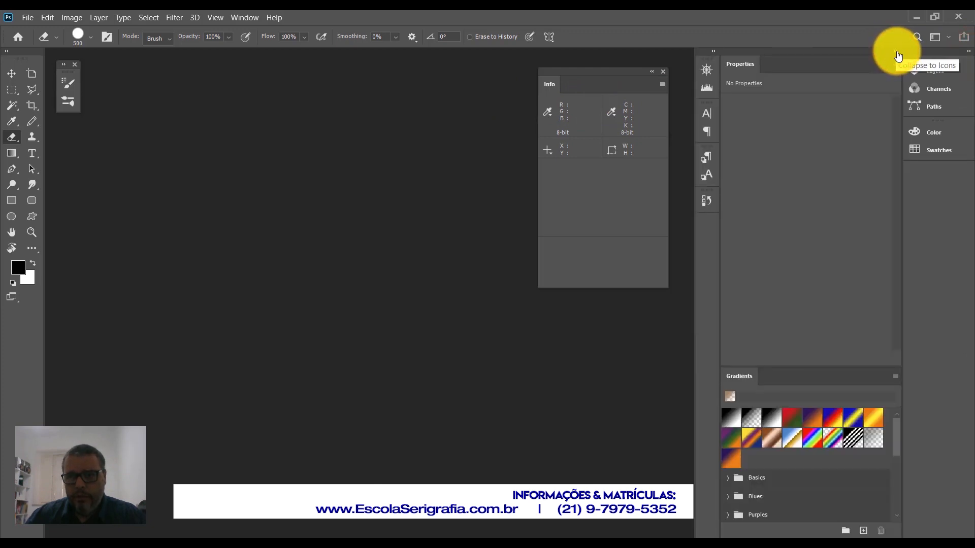
{"action": "left_click", "coordinate": [895, 52]}
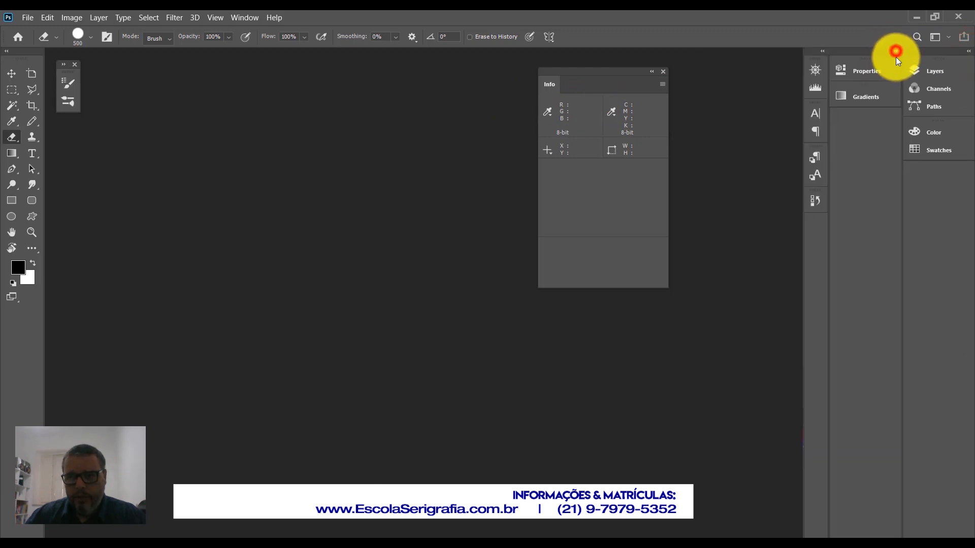
{"action": "left_click", "coordinate": [823, 51]}
{"action": "left_click", "coordinate": [823, 51]}
{"action": "left_click", "coordinate": [969, 52]}
{"action": "left_click", "coordinate": [969, 52]}
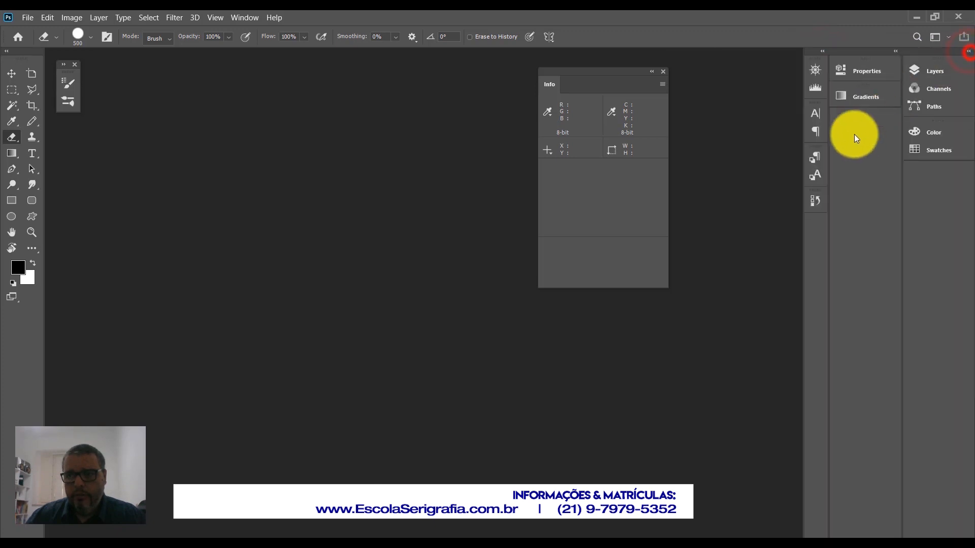
Narrow the Layers and Properties panel columns to icons without labels and move the floating Info panel beside the docked columns
{"action": "left_click", "coordinate": [902, 197]}
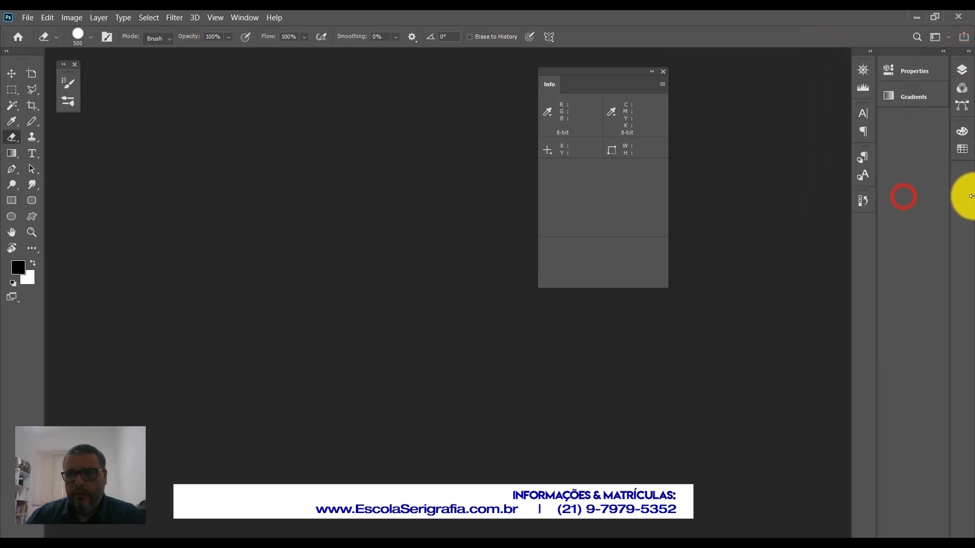
{"action": "left_click", "coordinate": [879, 235]}
{"action": "left_click_drag", "start_coordinate": [899, 245], "coordinate": [917, 243]}
{"action": "mouse_move", "coordinate": [582, 75]}
{"action": "left_mouse_down"}
{"action": "mouse_move", "coordinate": [771, 76]}
{"action": "mouse_move", "coordinate": [803, 63]}
{"action": "left_mouse_up"}
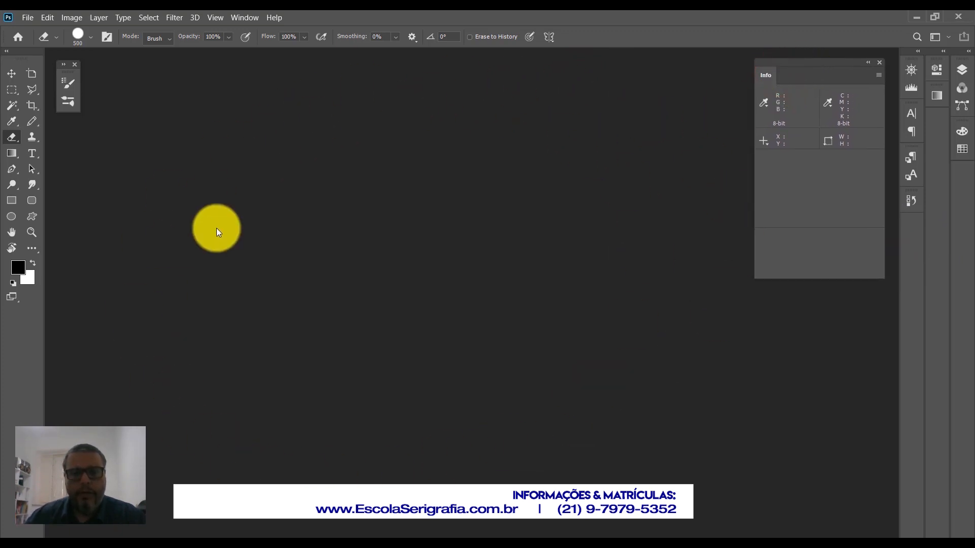
Look at the New Document dialog and its place in the File commands, closing it without creating a document
{"action": "left_click", "coordinate": [26, 17]}
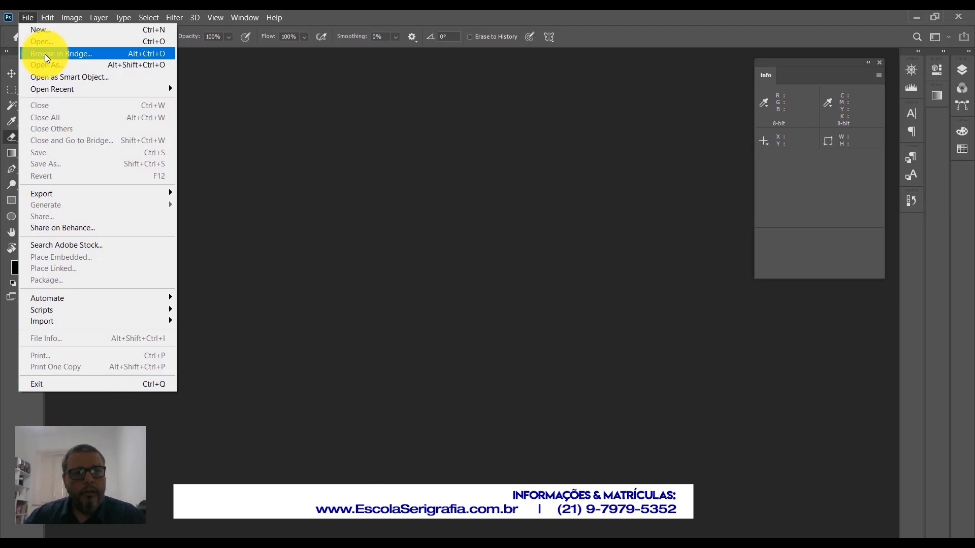
{"action": "left_click", "coordinate": [45, 28]}
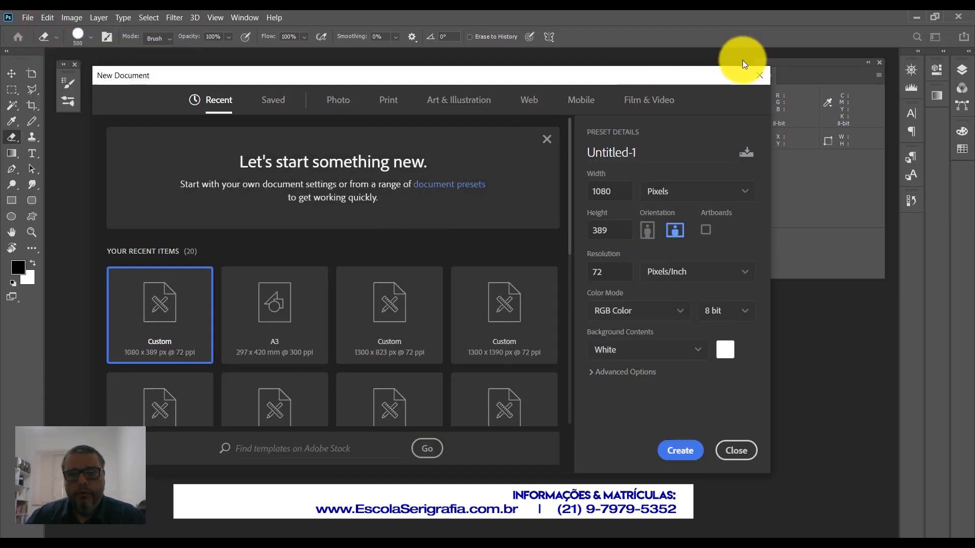
{"action": "left_click", "coordinate": [760, 75]}
{"action": "left_click", "coordinate": [26, 17]}
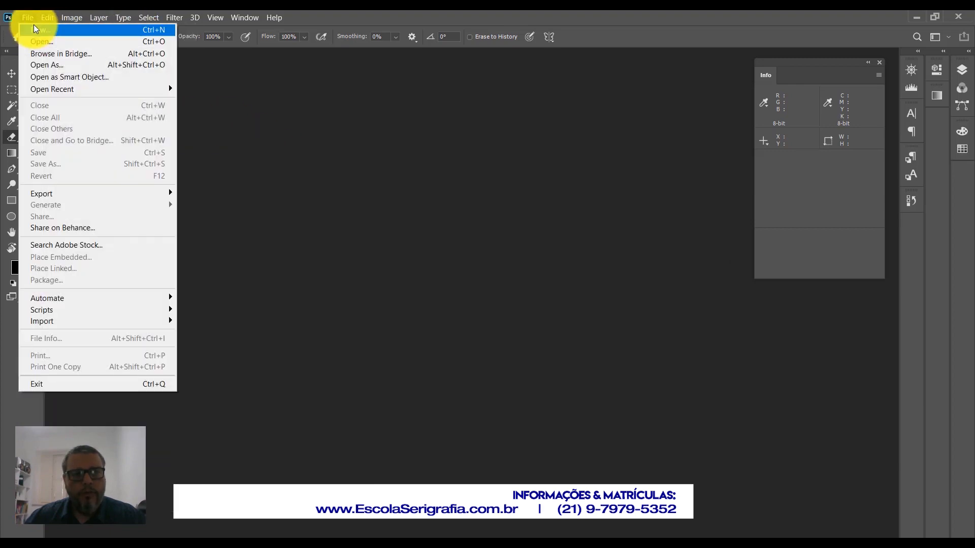
{"action": "left_click", "coordinate": [310, 181]}
{"action": "key", "text": "ctrl+n"}
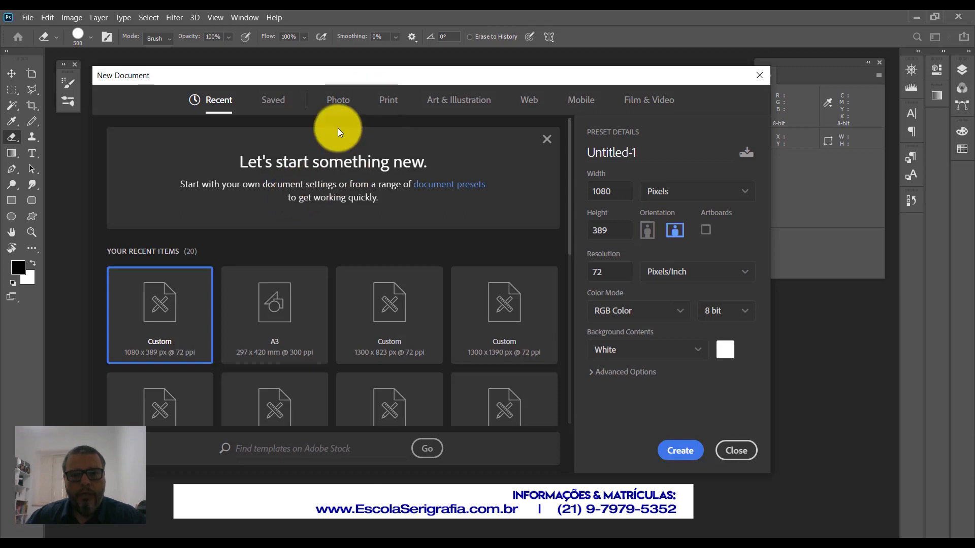
{"action": "key", "text": "Escape"}
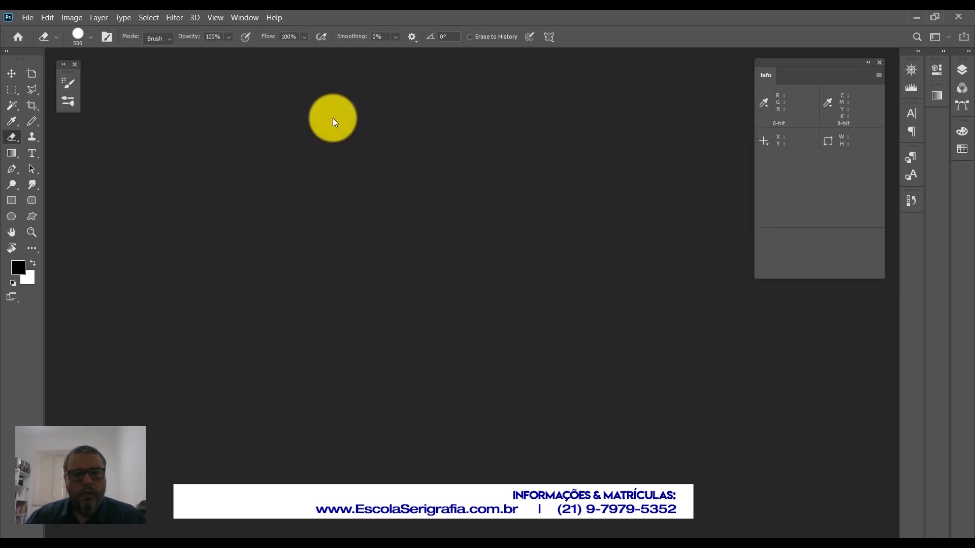
Look at the dialog for opening existing files and cancel it without opening anything
{"action": "double_click", "coordinate": [352, 261]}
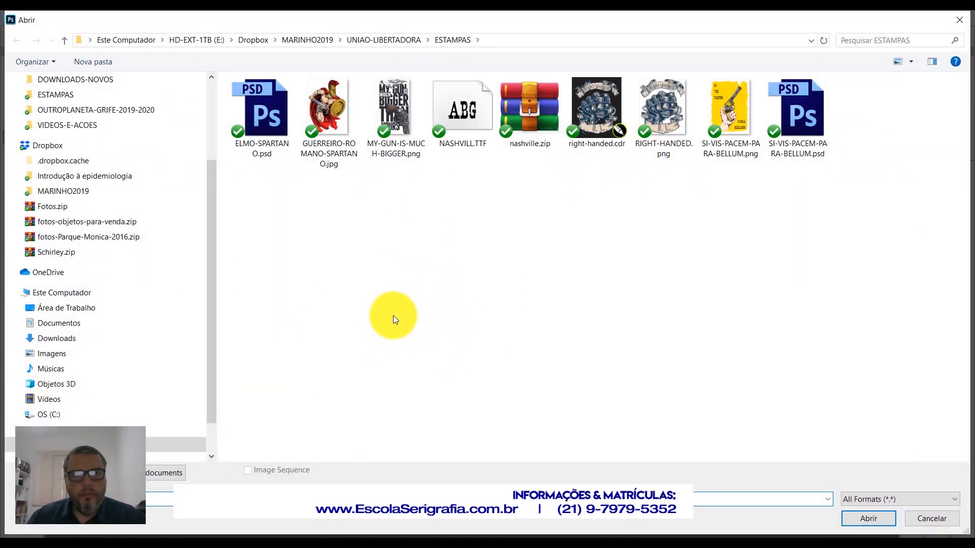
{"action": "key", "text": "Escape"}
{"action": "left_click", "coordinate": [26, 19]}
{"action": "left_click", "coordinate": [37, 43]}
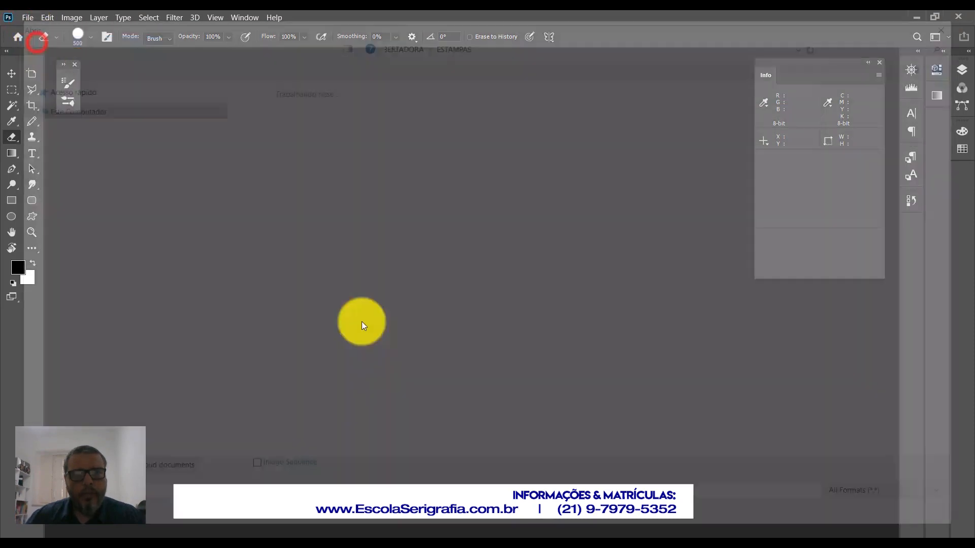
{"action": "key", "text": "Escape"}
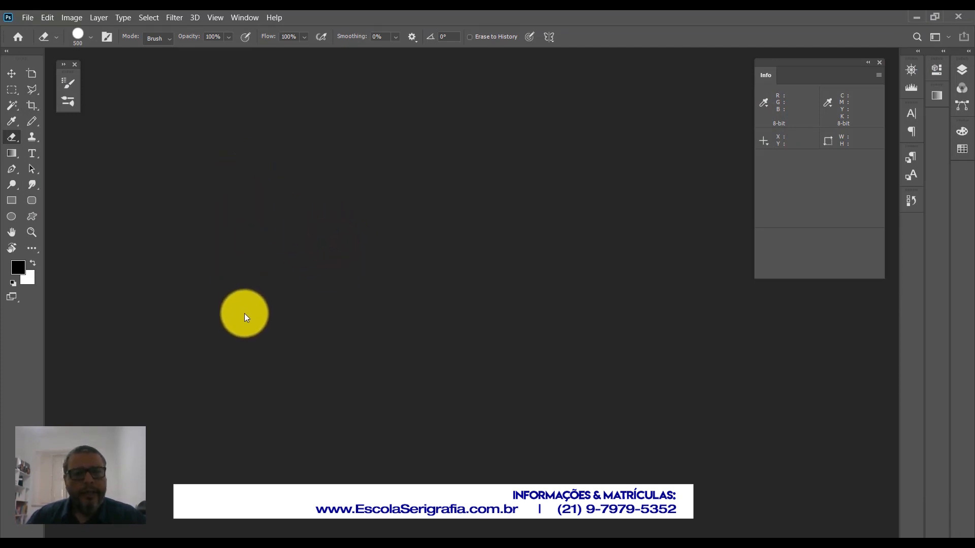
{"action": "left_click", "coordinate": [244, 309]}
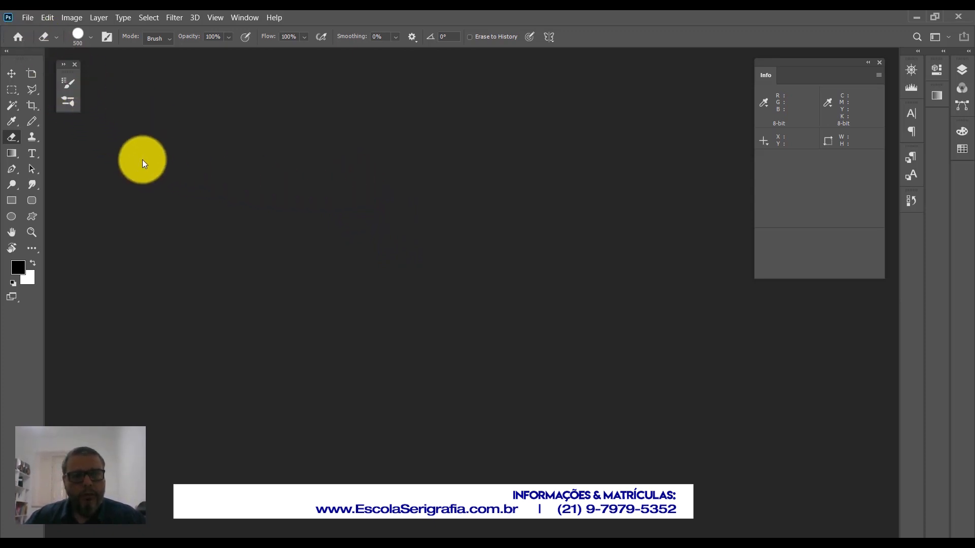
Create a new document from the recent A3 preset, 297 x 420 mm at 300 pixels/inch, RGB Color with a white background
{"action": "key", "text": "ctrl+n"}
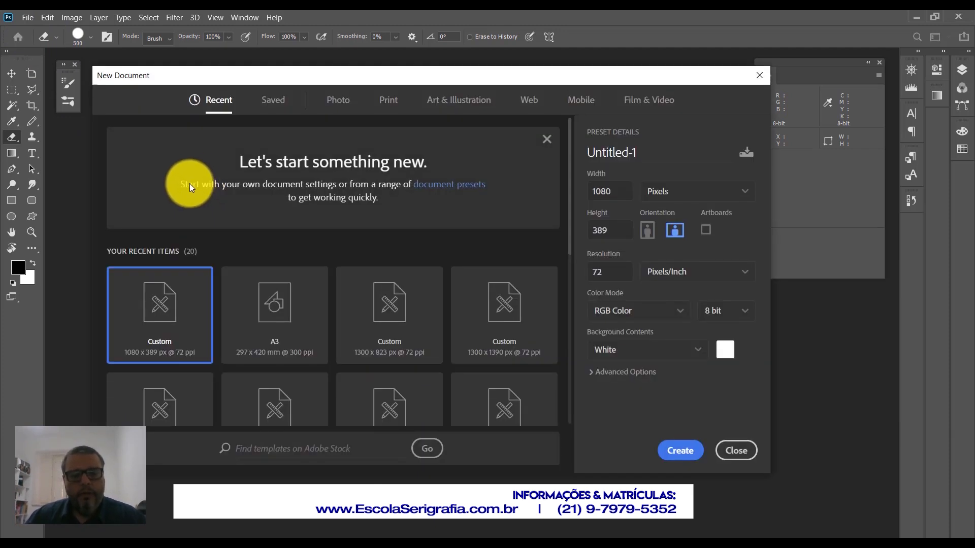
{"action": "key", "text": "Escape"}
{"action": "left_click", "coordinate": [28, 18]}
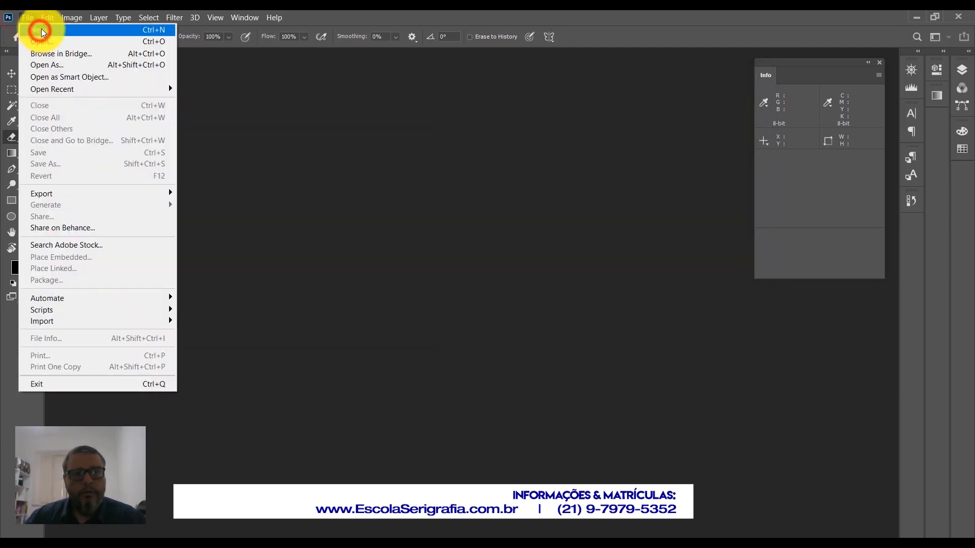
{"action": "left_click", "coordinate": [40, 32]}
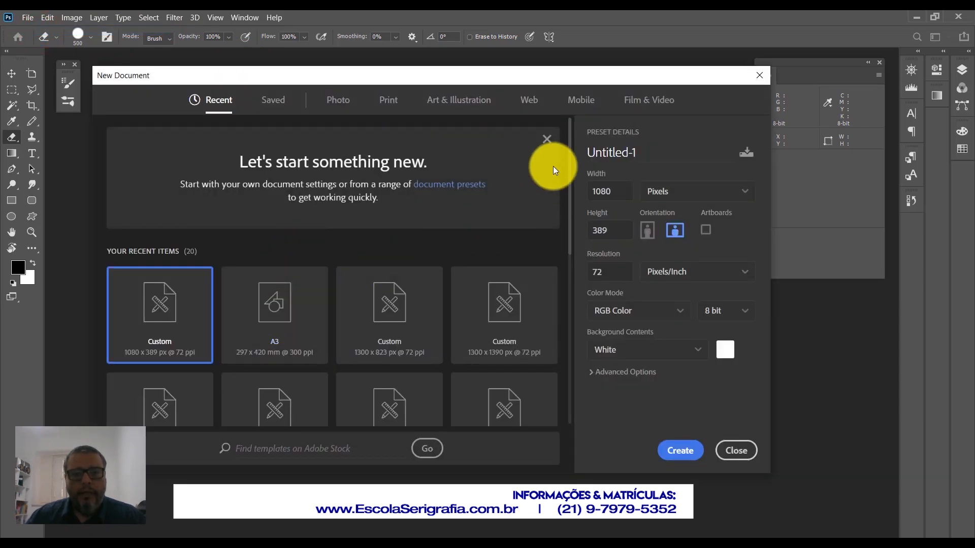
{"action": "mouse_move", "coordinate": [569, 170]}
{"action": "left_mouse_down"}
{"action": "mouse_move", "coordinate": [567, 315]}
{"action": "mouse_move", "coordinate": [562, 154]}
{"action": "left_mouse_up"}
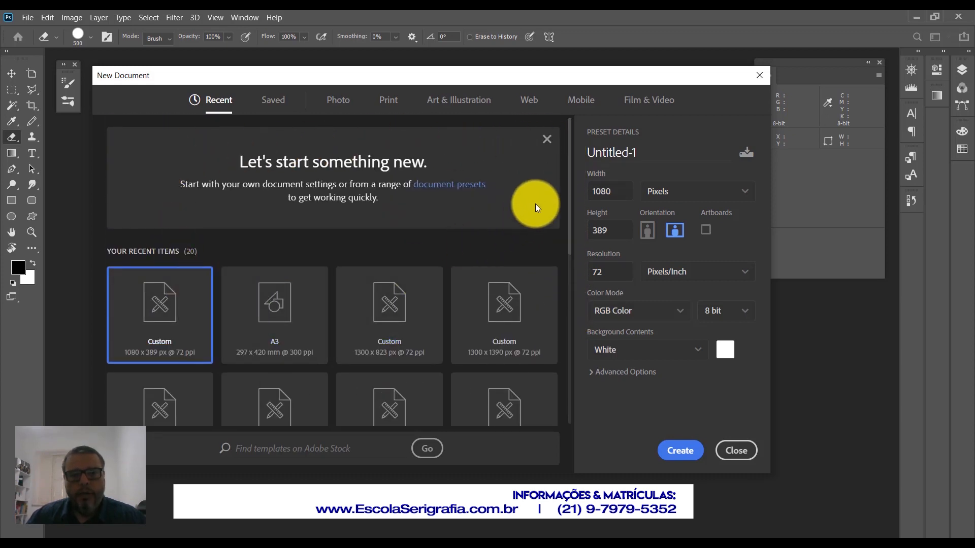
{"action": "left_click_drag", "start_coordinate": [568, 195], "coordinate": [570, 152]}
{"action": "left_click", "coordinate": [261, 292]}
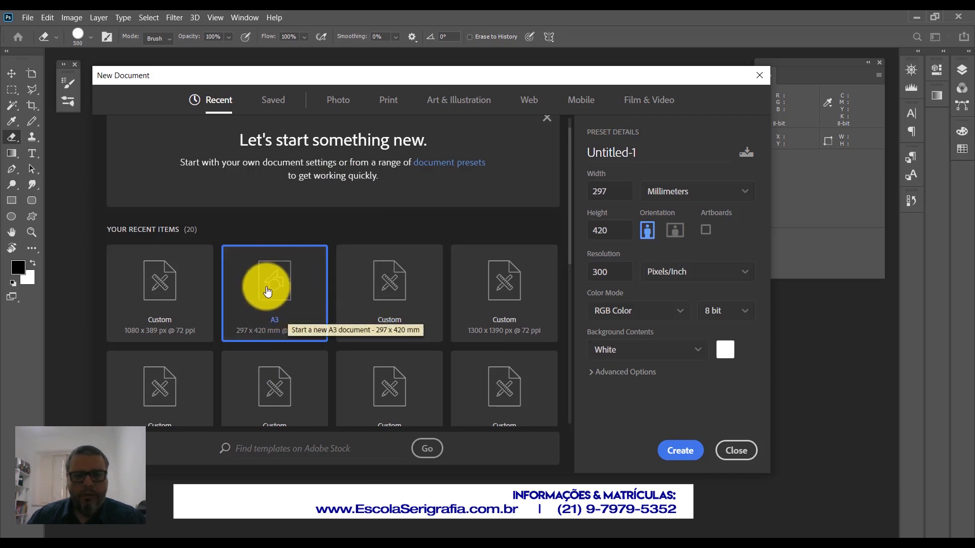
{"action": "double_click", "coordinate": [612, 273]}
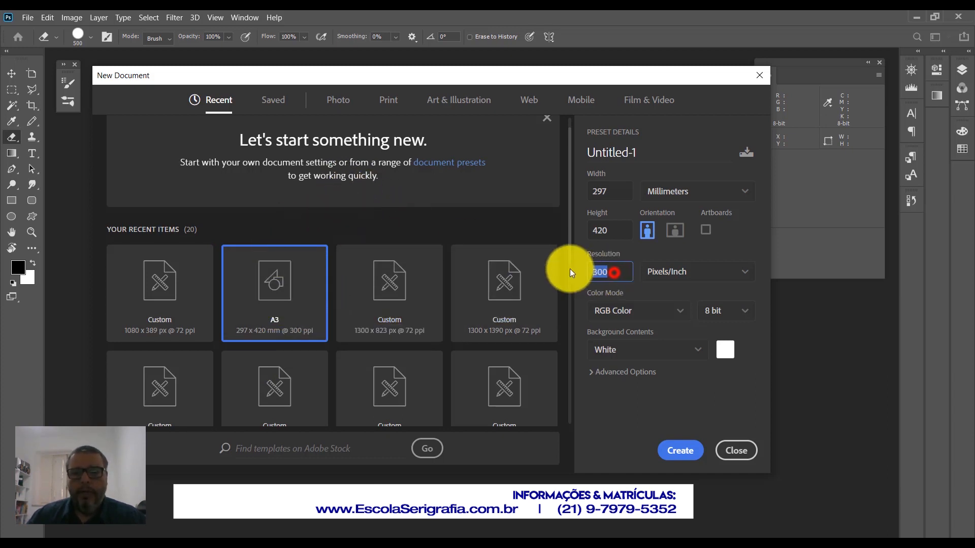
{"action": "double_click", "coordinate": [613, 231]}
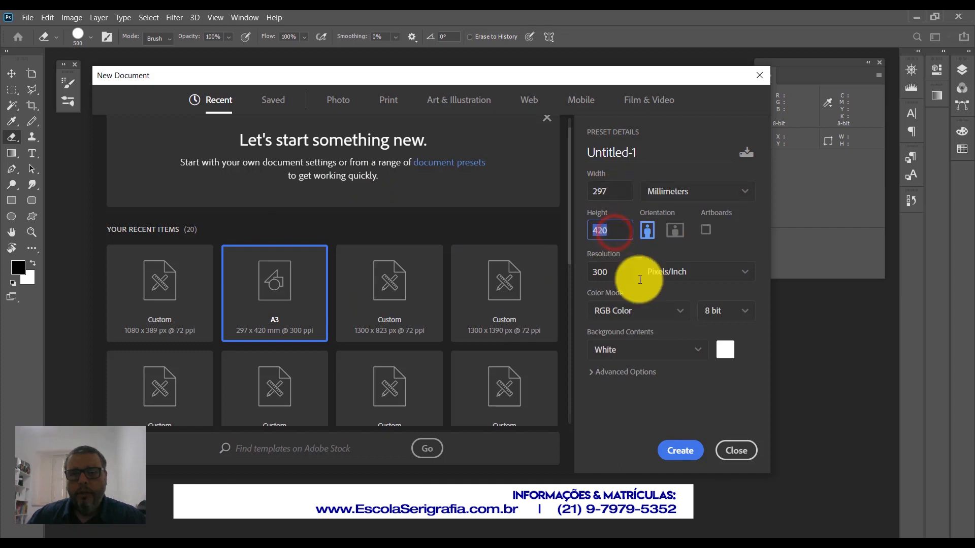
{"action": "left_click", "coordinate": [674, 451]}
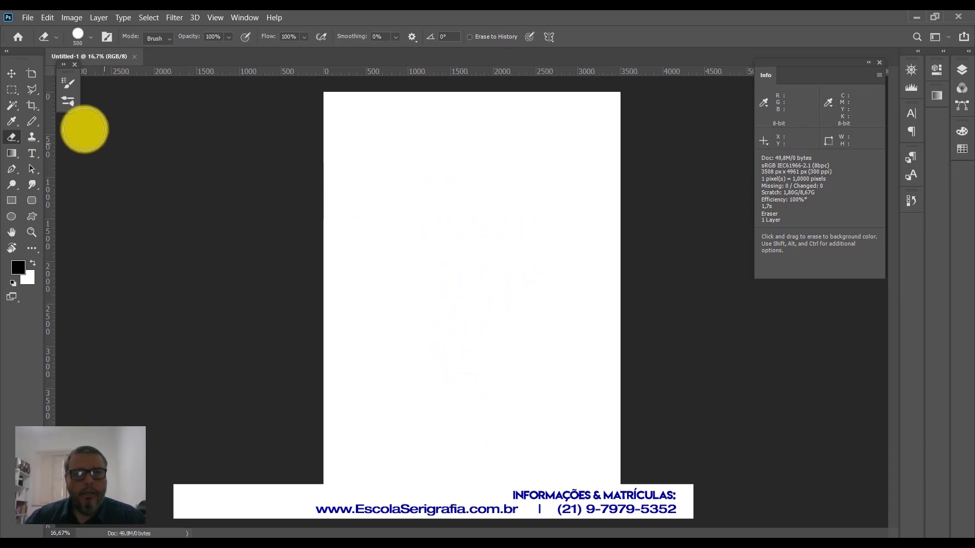
Rotate the blank A3 canvas 90° clockwise to landscape orientation
{"action": "left_click", "coordinate": [65, 17]}
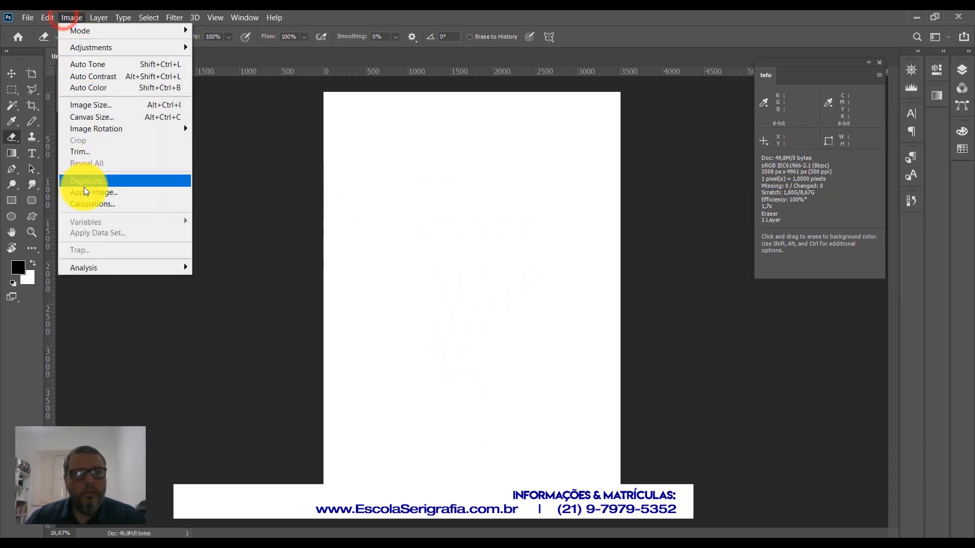
{"action": "left_click", "coordinate": [86, 129]}
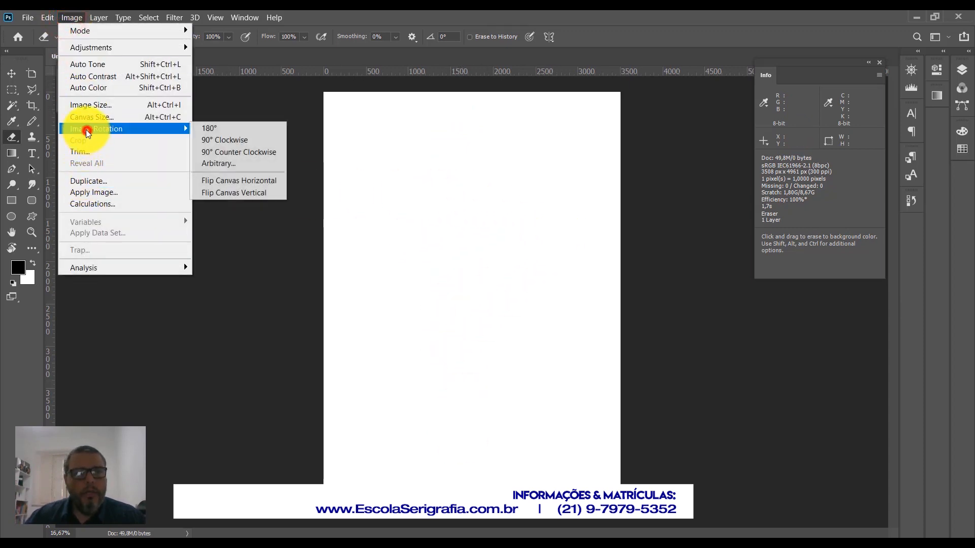
{"action": "left_click", "coordinate": [243, 140]}
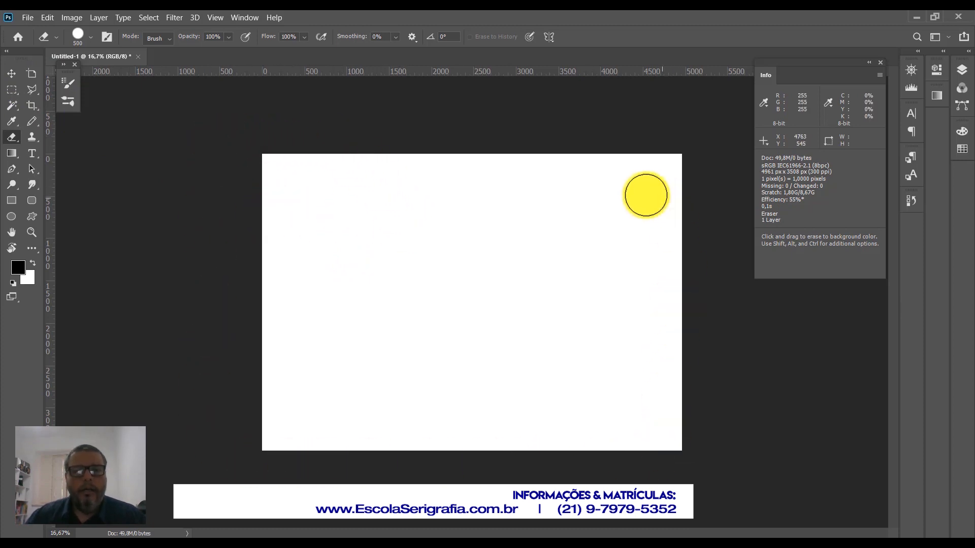
Activate the Move tool, expand the docked Layers and Swatches column, and close the floating Info panel
{"action": "left_click", "coordinate": [11, 73]}
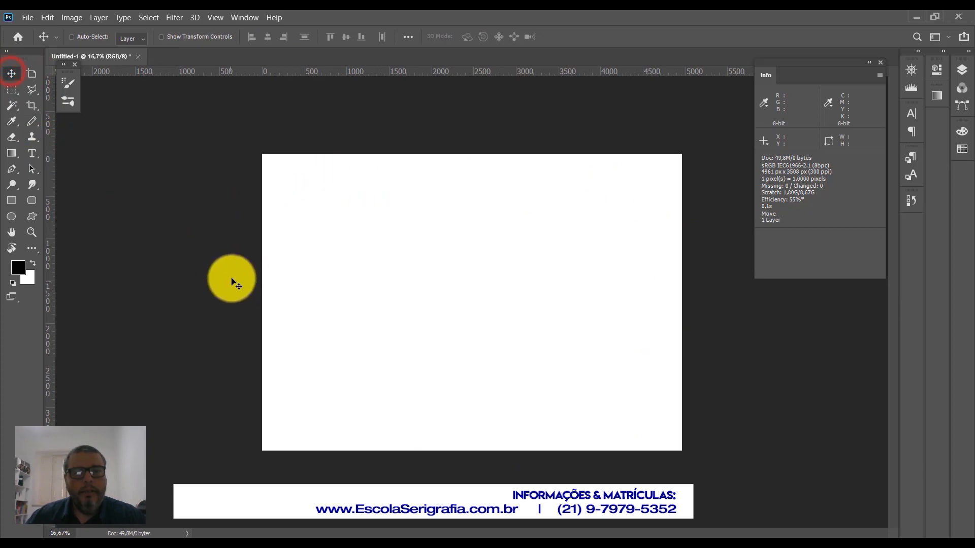
{"action": "left_click", "coordinate": [215, 244]}
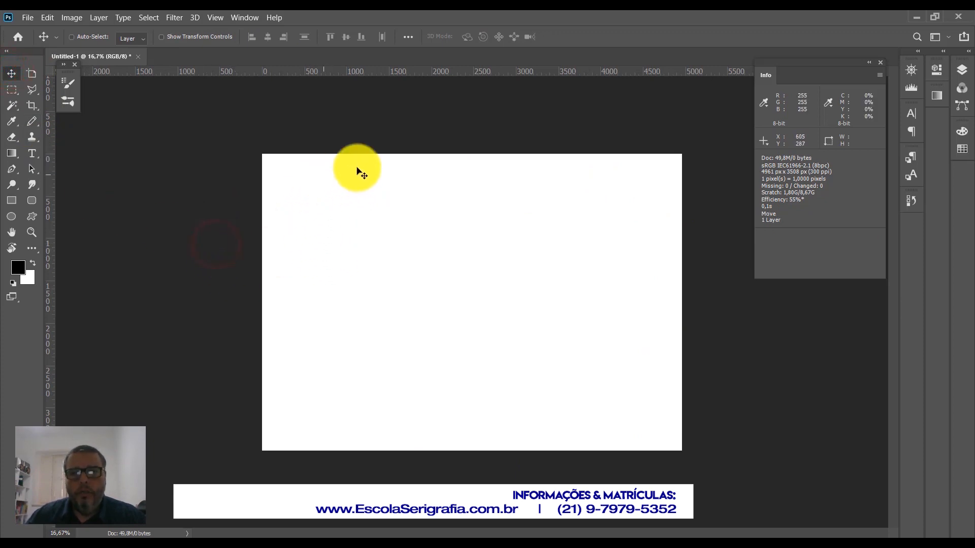
{"action": "left_click", "coordinate": [961, 70]}
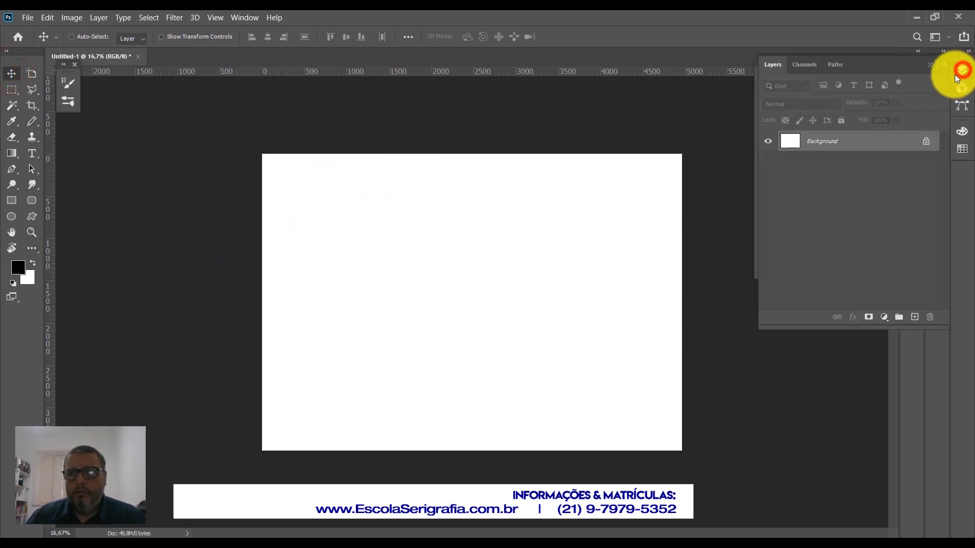
{"action": "left_click", "coordinate": [969, 52]}
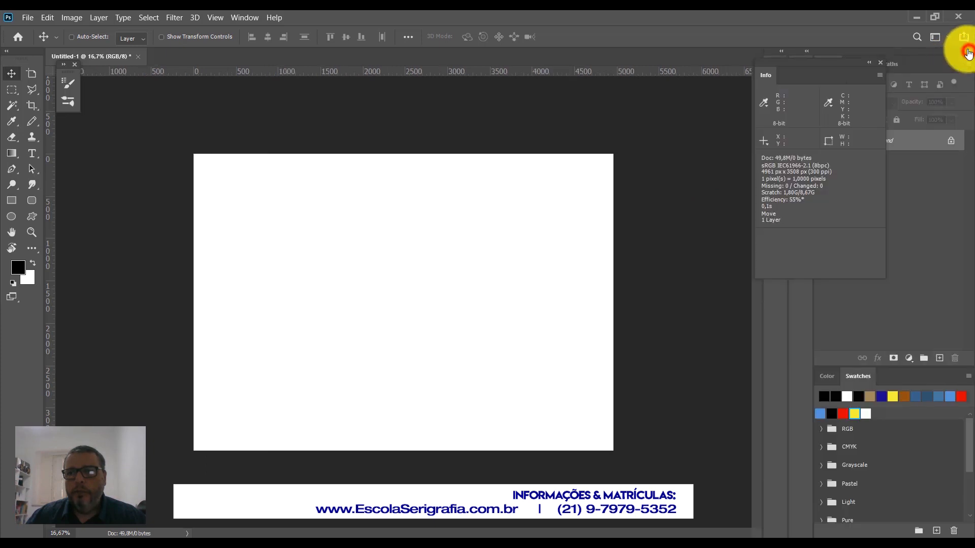
{"action": "left_click_drag", "start_coordinate": [834, 61], "coordinate": [699, 84]}
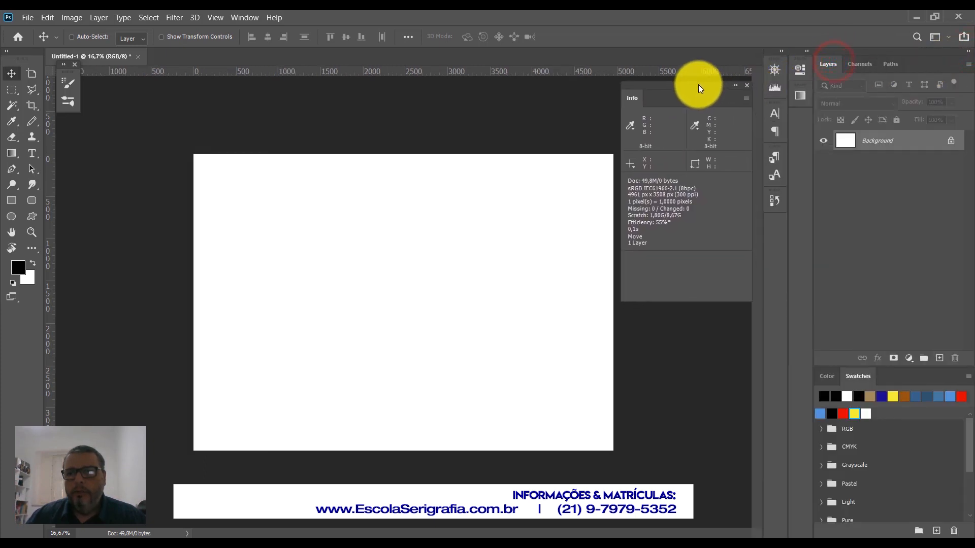
{"action": "left_click", "coordinate": [742, 86]}
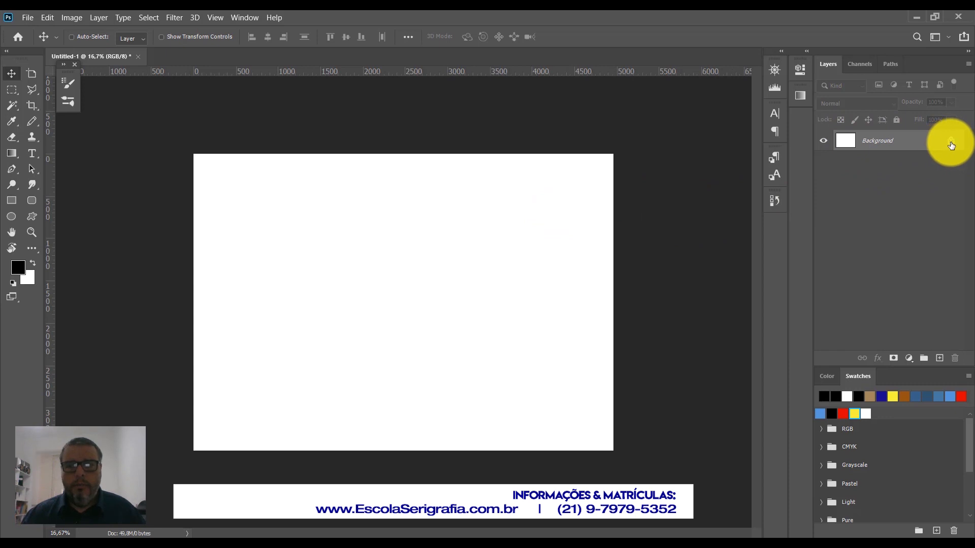
Create a portrait A3 document, 297 x 420 mm at 300 pixels/inch, with a custom red background, and close it
{"action": "left_click", "coordinate": [28, 18]}
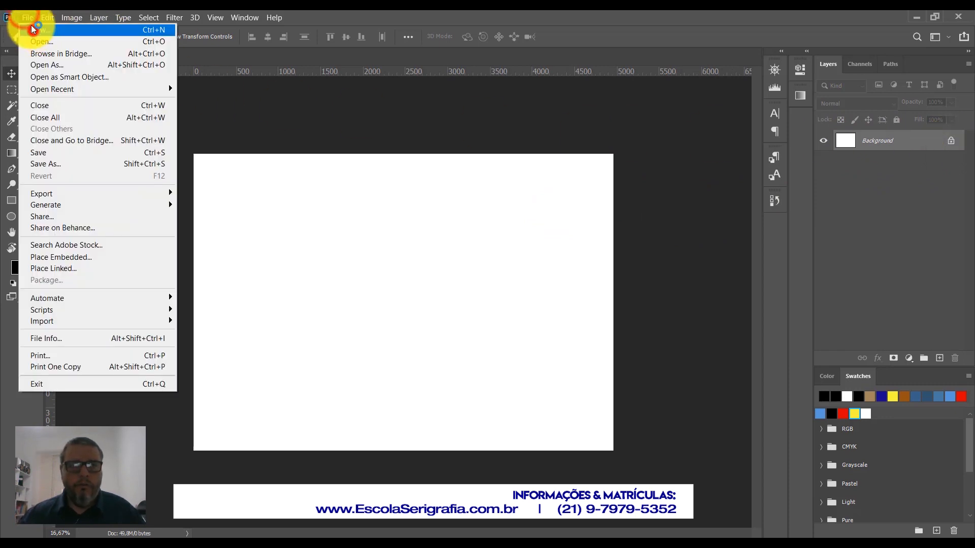
{"action": "left_click", "coordinate": [32, 30]}
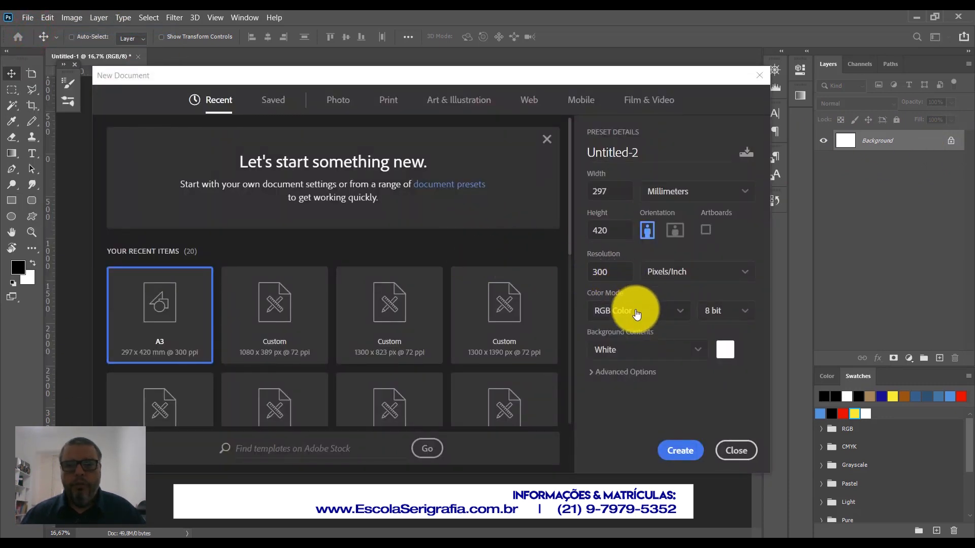
{"action": "left_click", "coordinate": [632, 349]}
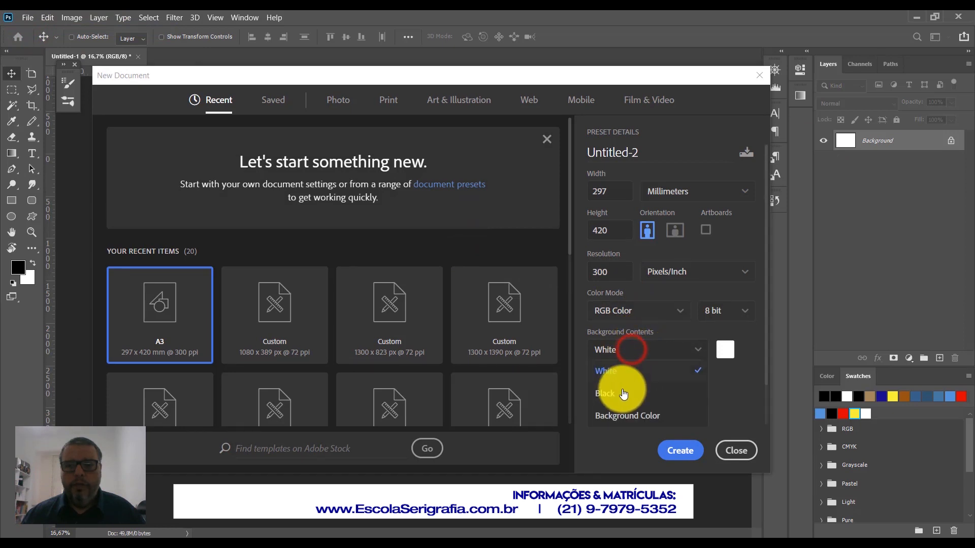
{"action": "left_click", "coordinate": [619, 392]}
{"action": "left_click", "coordinate": [650, 351]}
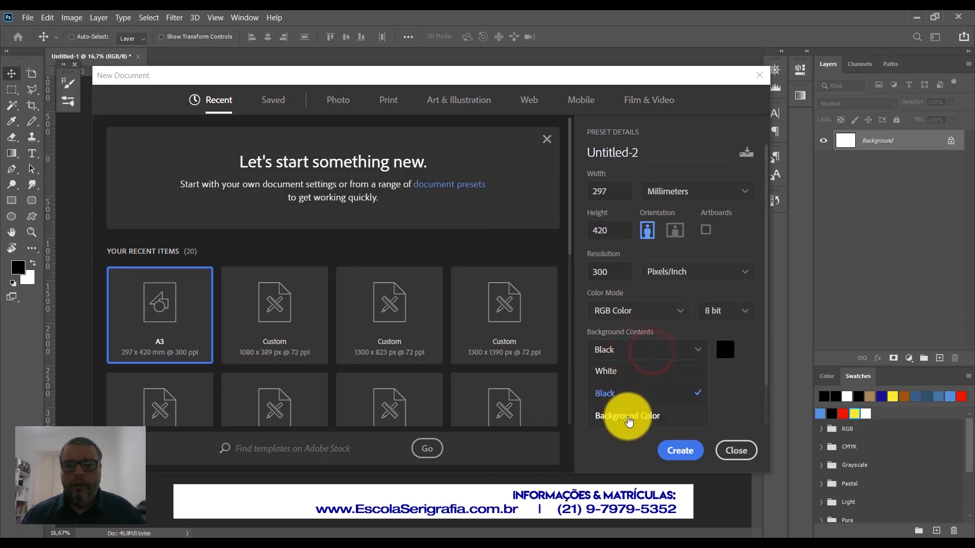
{"action": "left_click", "coordinate": [629, 416]}
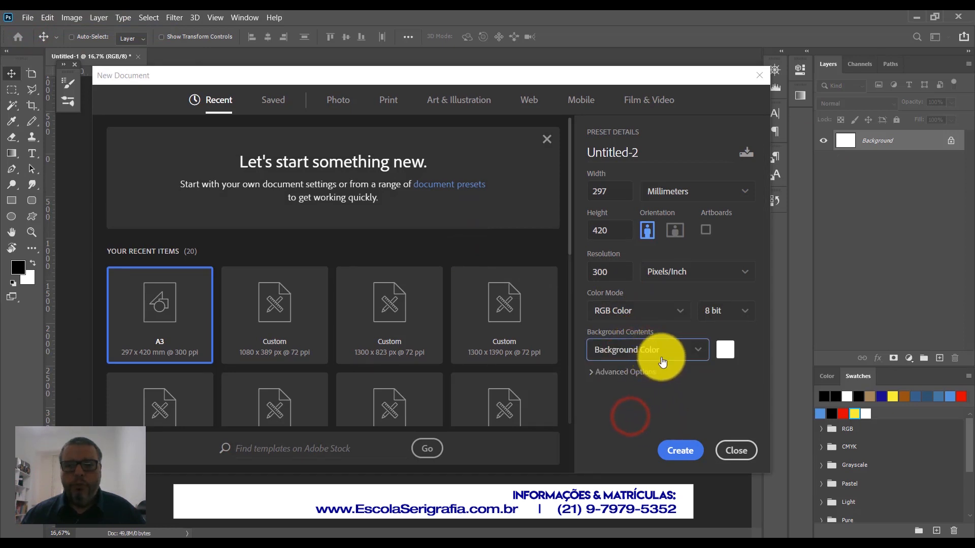
{"action": "left_click", "coordinate": [725, 349]}
{"action": "left_click_drag", "start_coordinate": [651, 294], "coordinate": [676, 255]}
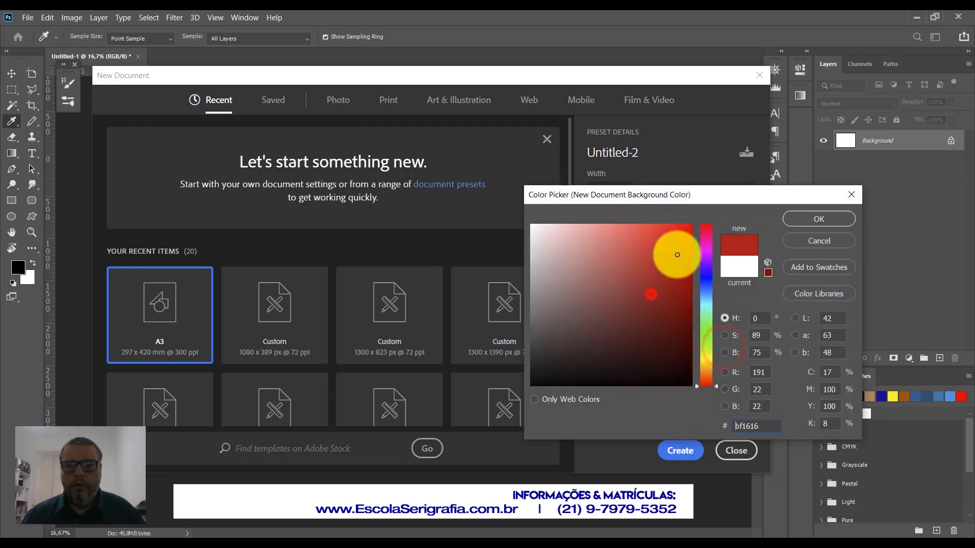
{"action": "left_click", "coordinate": [807, 221]}
{"action": "left_click", "coordinate": [685, 453]}
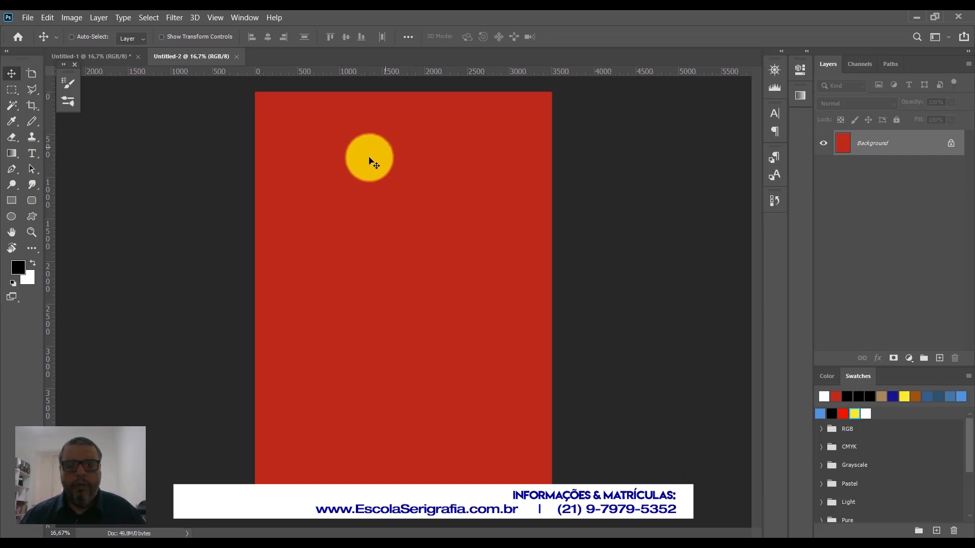
{"action": "left_click", "coordinate": [236, 56]}
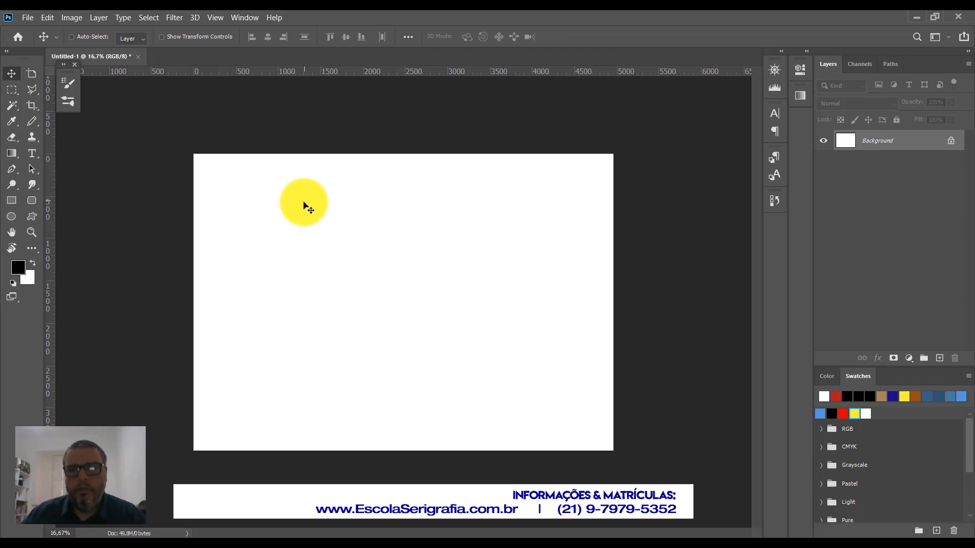
Unlock the white Background layer so it becomes a regular editable layer
{"action": "left_click", "coordinate": [953, 141]}
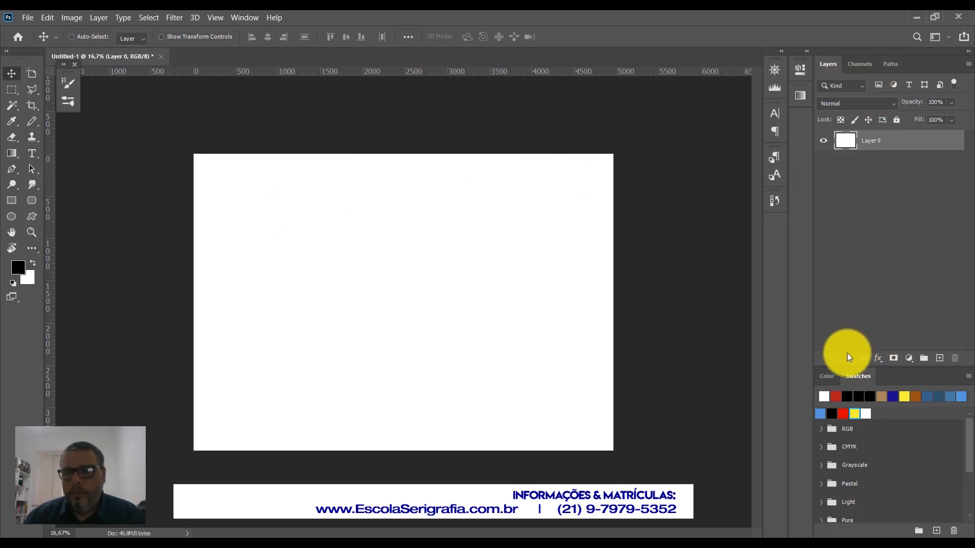
Try adding and deleting an empty layer twice, and do the same with a layer group
{"action": "left_click", "coordinate": [941, 360]}
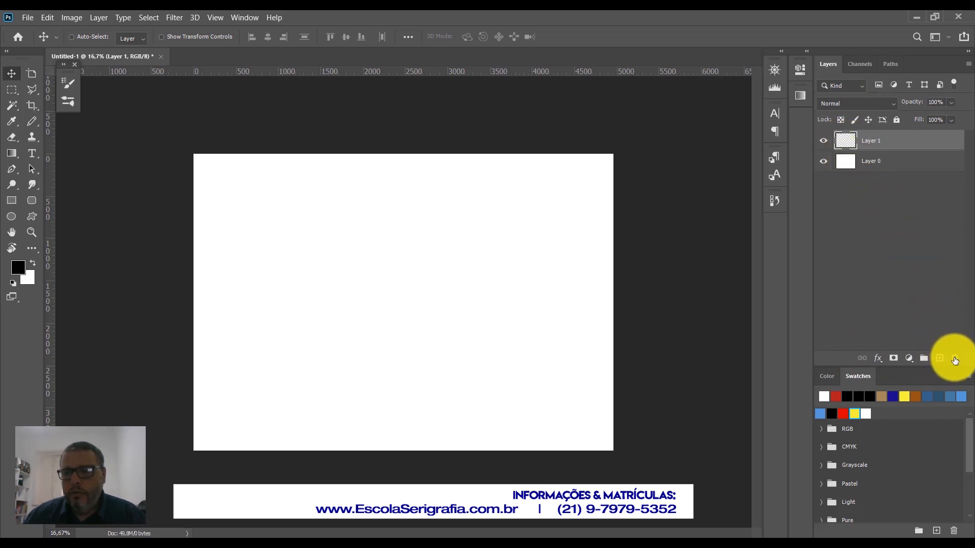
{"action": "left_click_drag", "start_coordinate": [845, 137], "coordinate": [955, 358]}
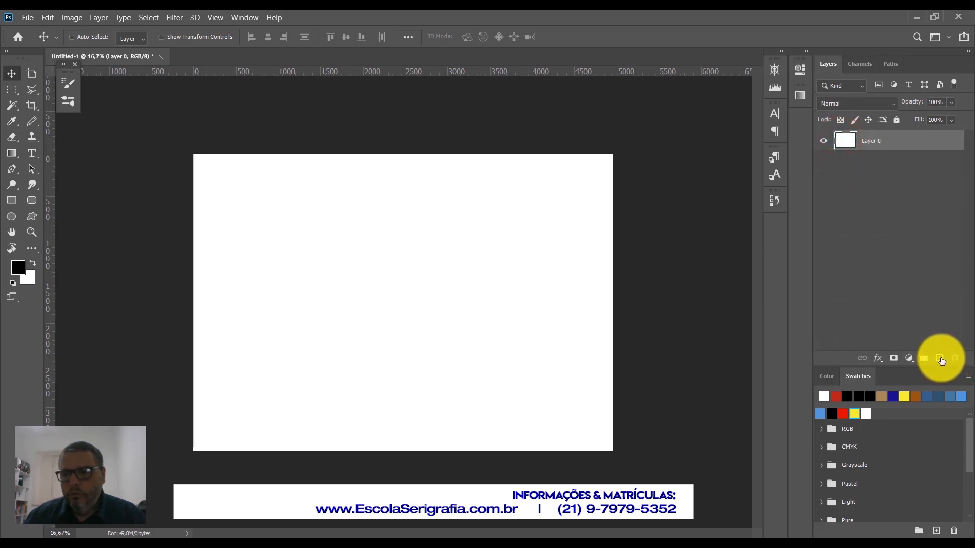
{"action": "left_click", "coordinate": [941, 362]}
{"action": "left_click_drag", "start_coordinate": [845, 138], "coordinate": [955, 351]}
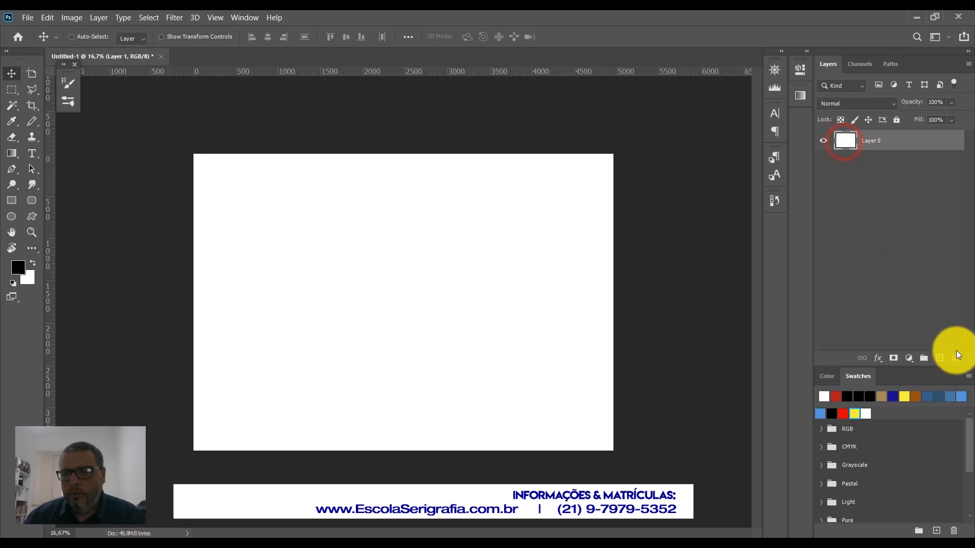
{"action": "left_click", "coordinate": [925, 359]}
{"action": "left_click_drag", "start_coordinate": [845, 138], "coordinate": [953, 359]}
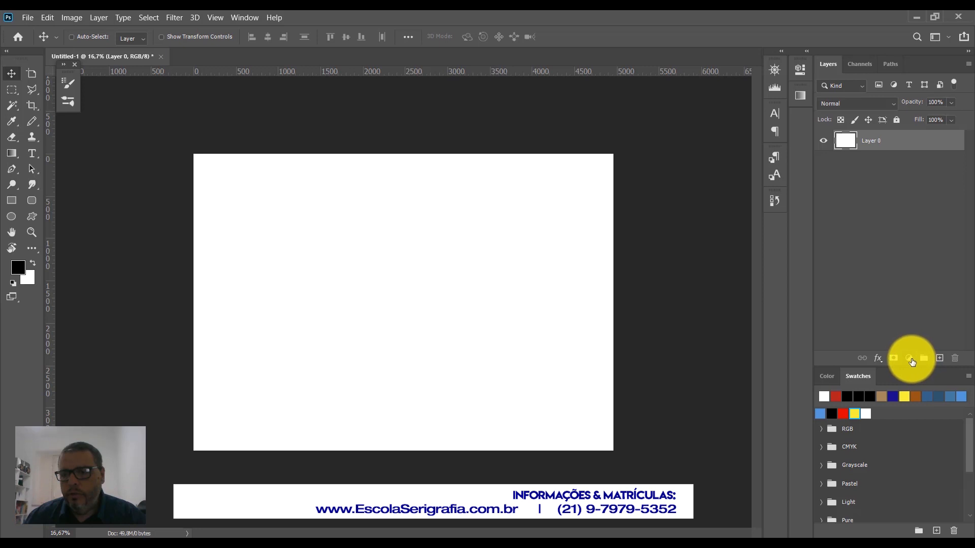
Look through the available fill and adjustment layers and the layer style effects without applying any
{"action": "left_click", "coordinate": [909, 361]}
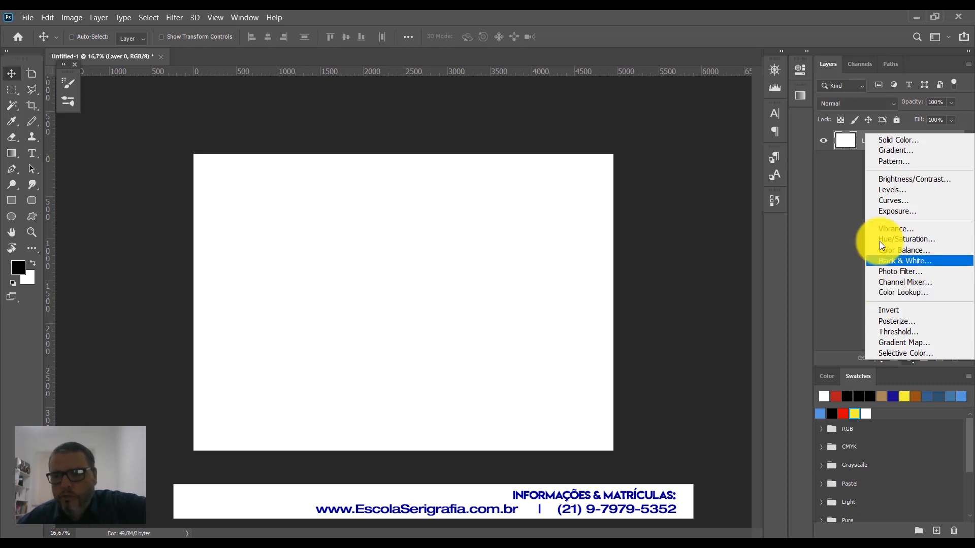
{"action": "left_click", "coordinate": [844, 305]}
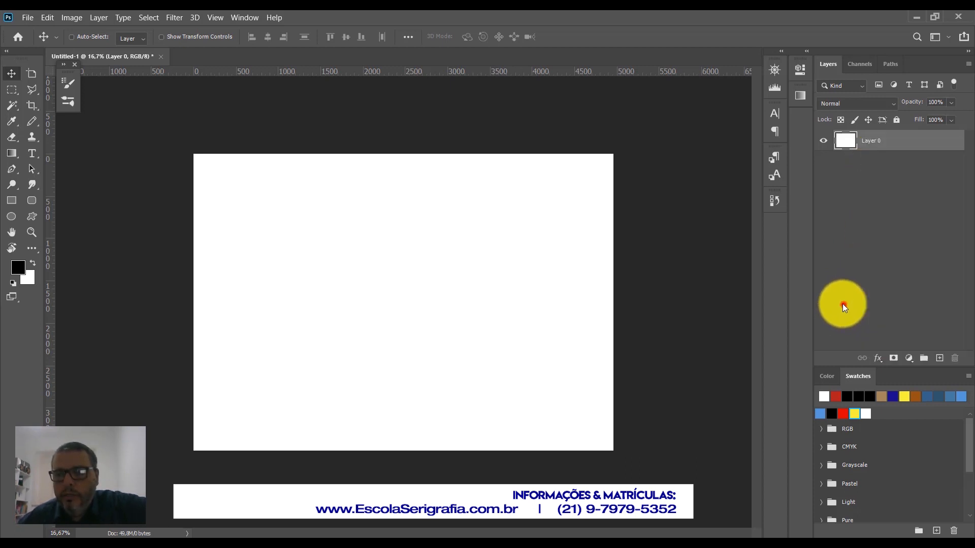
{"action": "left_click", "coordinate": [880, 361]}
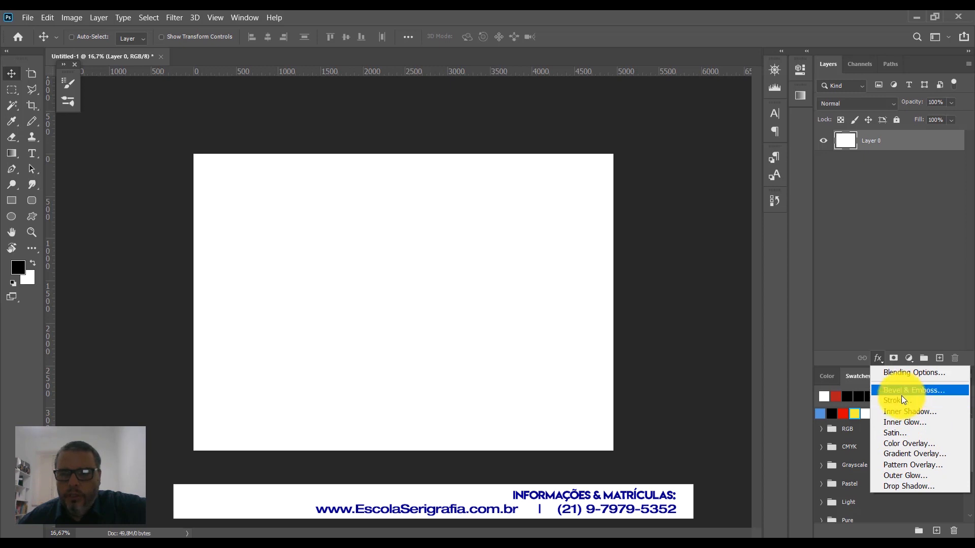
{"action": "left_click", "coordinate": [869, 312]}
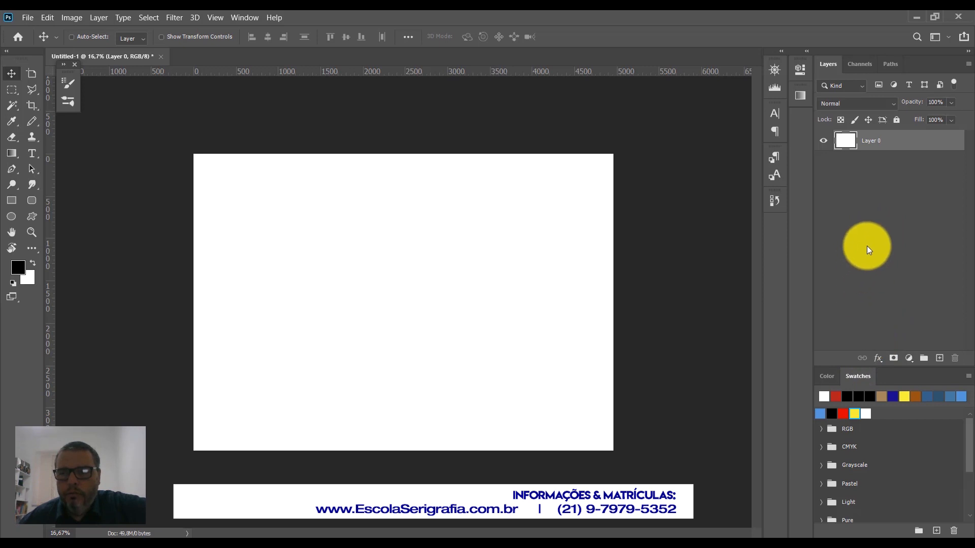
{"action": "left_click", "coordinate": [892, 238]}
{"action": "left_click", "coordinate": [846, 144]}
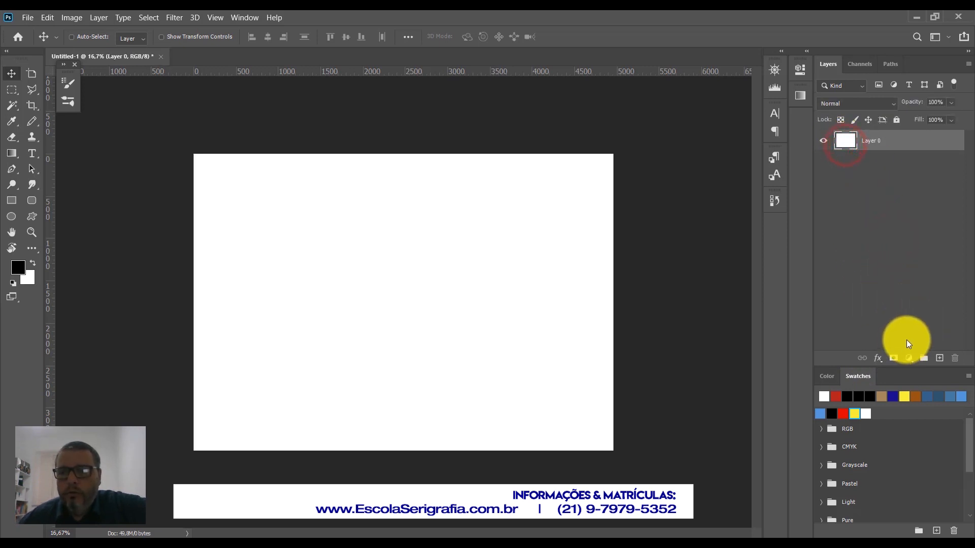
{"action": "left_click", "coordinate": [901, 312]}
{"action": "left_click", "coordinate": [908, 357]}
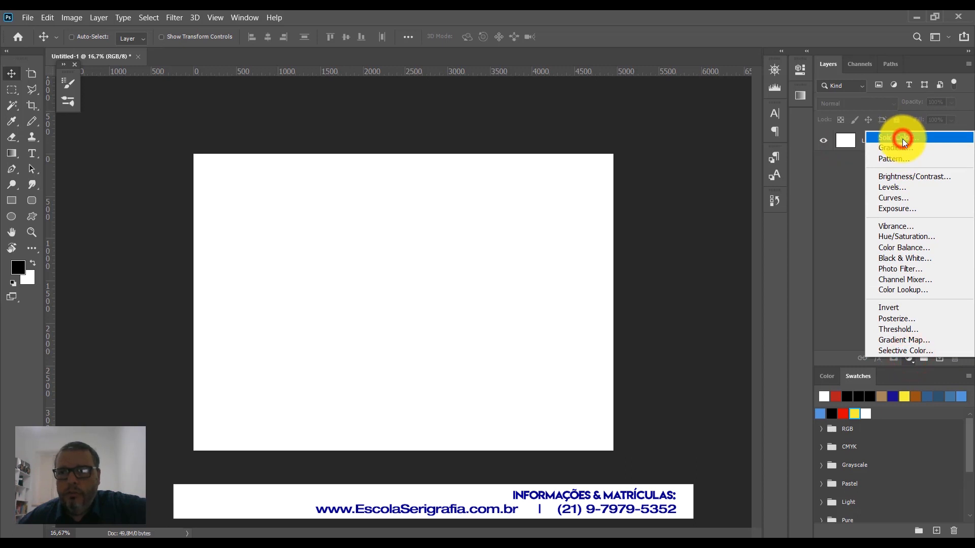
{"action": "left_click", "coordinate": [903, 138]}
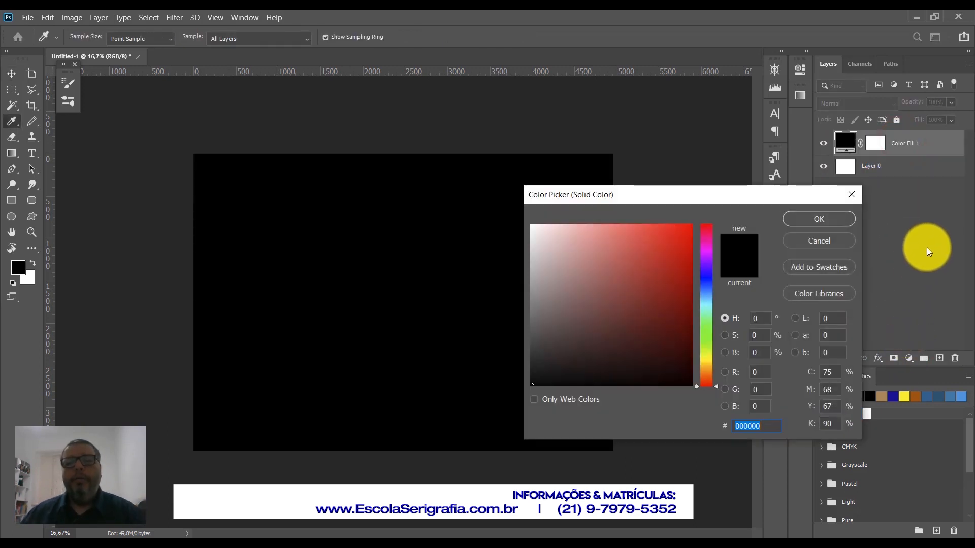
{"action": "left_click_drag", "start_coordinate": [635, 304], "coordinate": [648, 264]}
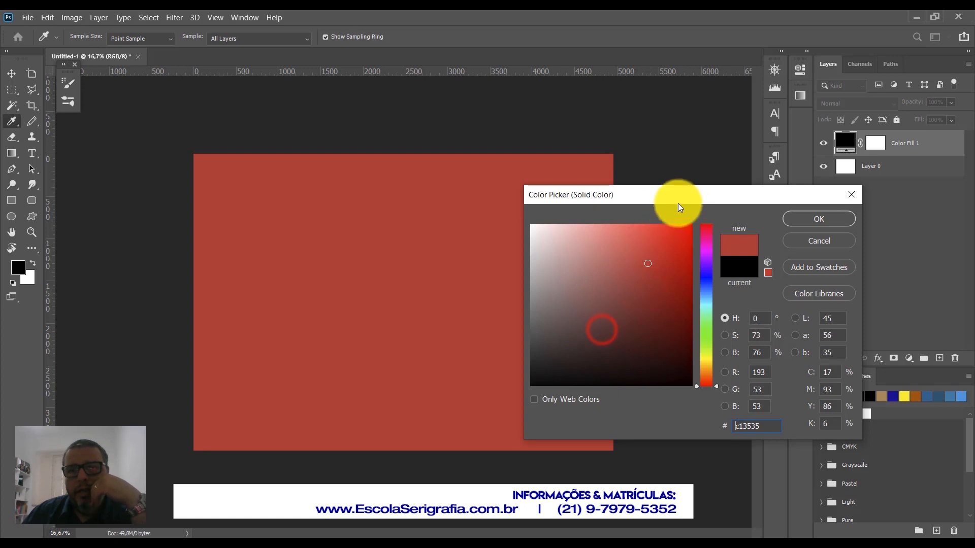
{"action": "left_click_drag", "start_coordinate": [676, 208], "coordinate": [561, 282]}
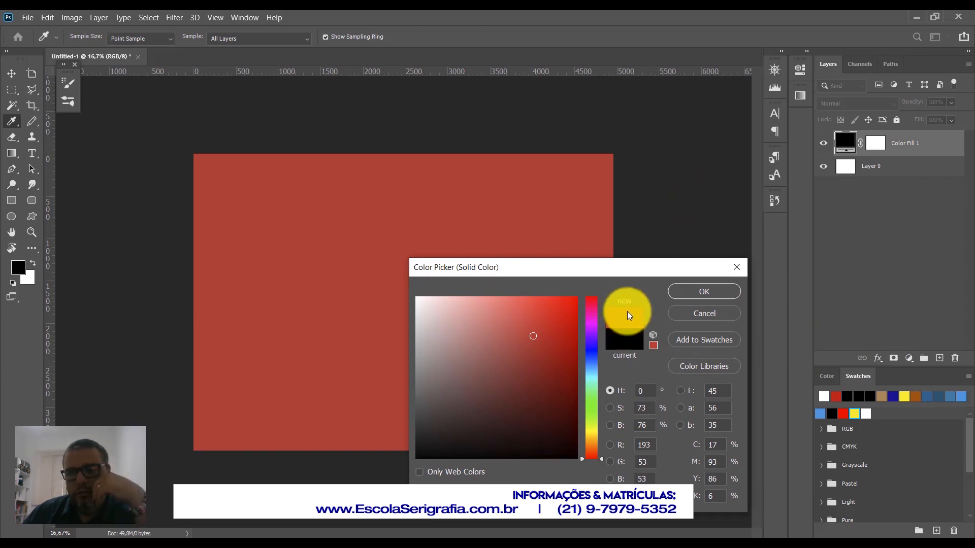
{"action": "left_click", "coordinate": [702, 314]}
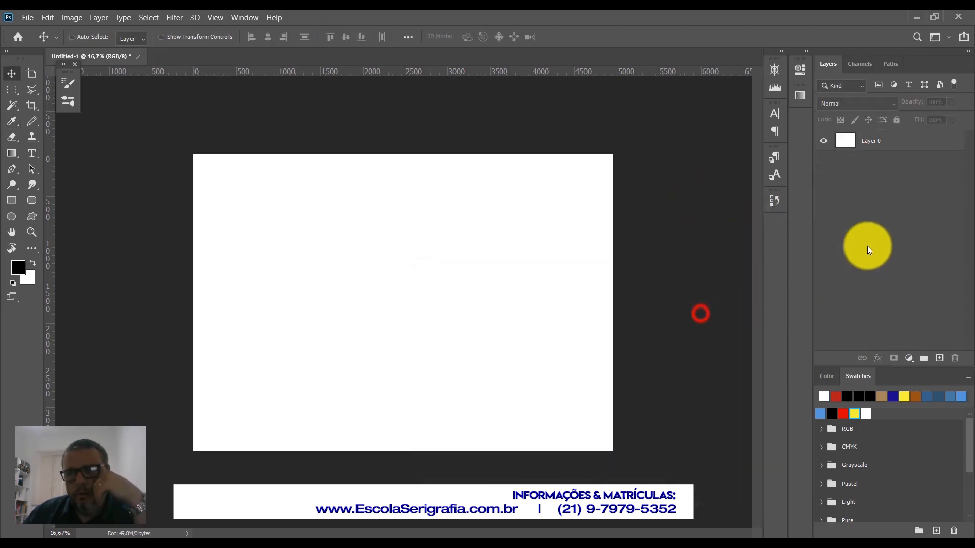
Add a Solid Color fill layer above the white layer and give it a very dark navy blue
{"action": "left_click", "coordinate": [909, 359]}
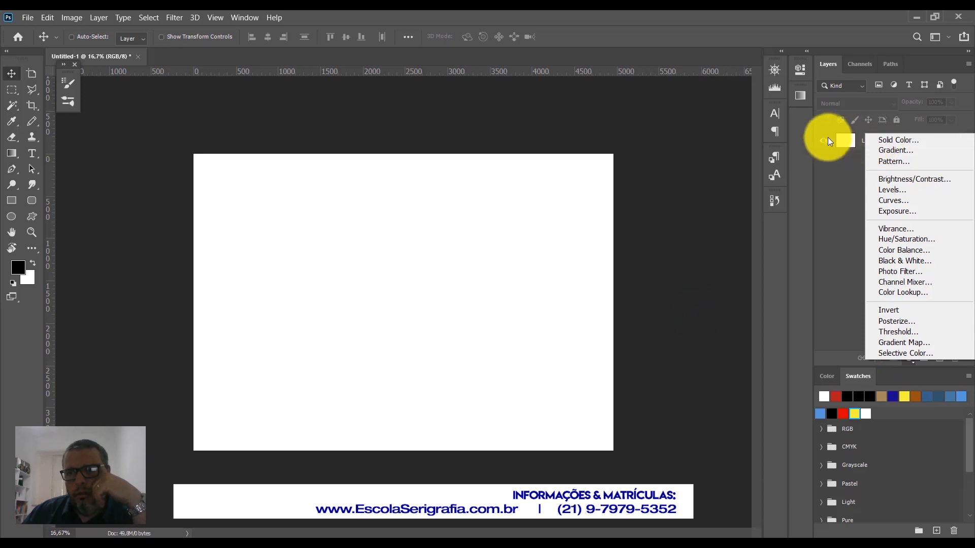
{"action": "left_click", "coordinate": [897, 142]}
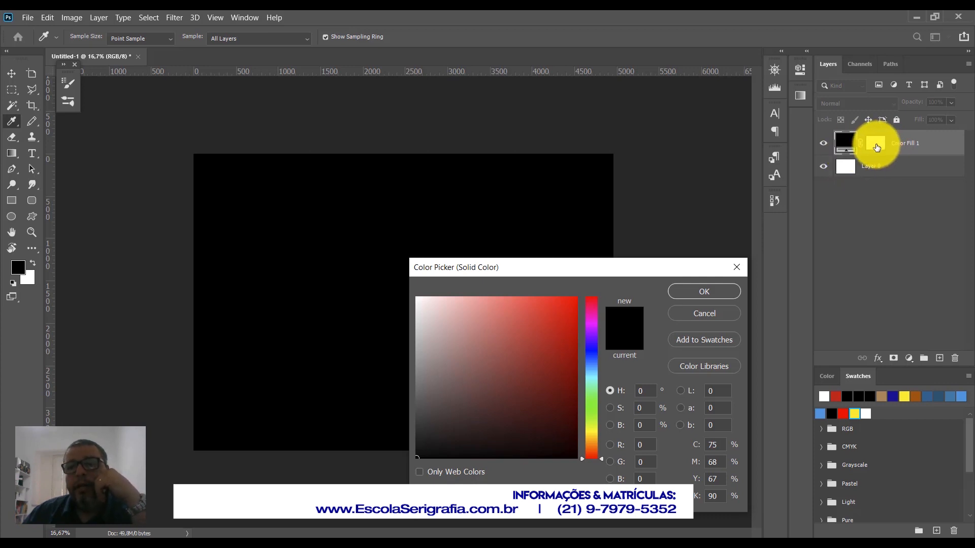
{"action": "left_click", "coordinate": [508, 391]}
{"action": "left_click", "coordinate": [577, 381]}
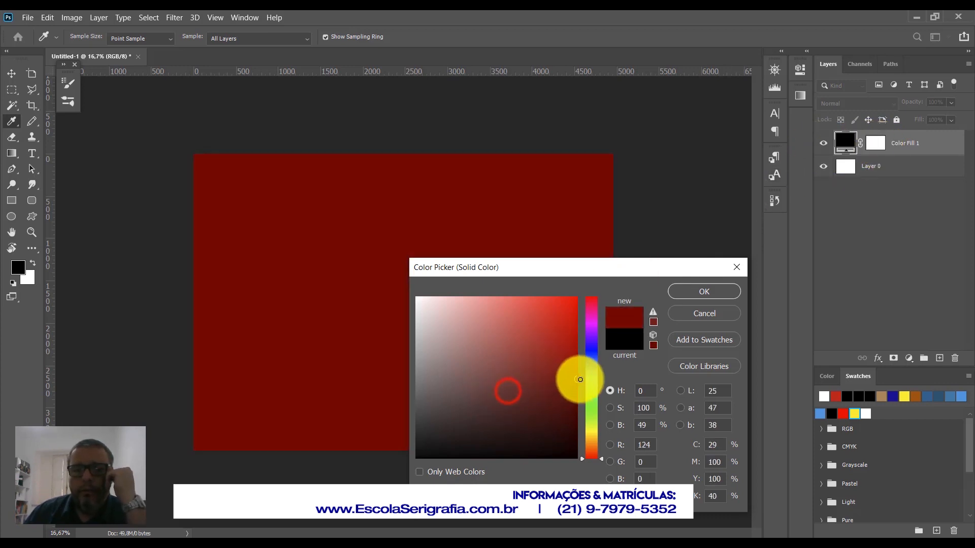
{"action": "left_click", "coordinate": [591, 347]}
{"action": "mouse_move", "coordinate": [553, 390]}
{"action": "left_mouse_down"}
{"action": "mouse_move", "coordinate": [587, 385]}
{"action": "mouse_move", "coordinate": [551, 416]}
{"action": "mouse_move", "coordinate": [557, 427]}
{"action": "left_mouse_up"}
{"action": "left_click", "coordinate": [711, 292]}
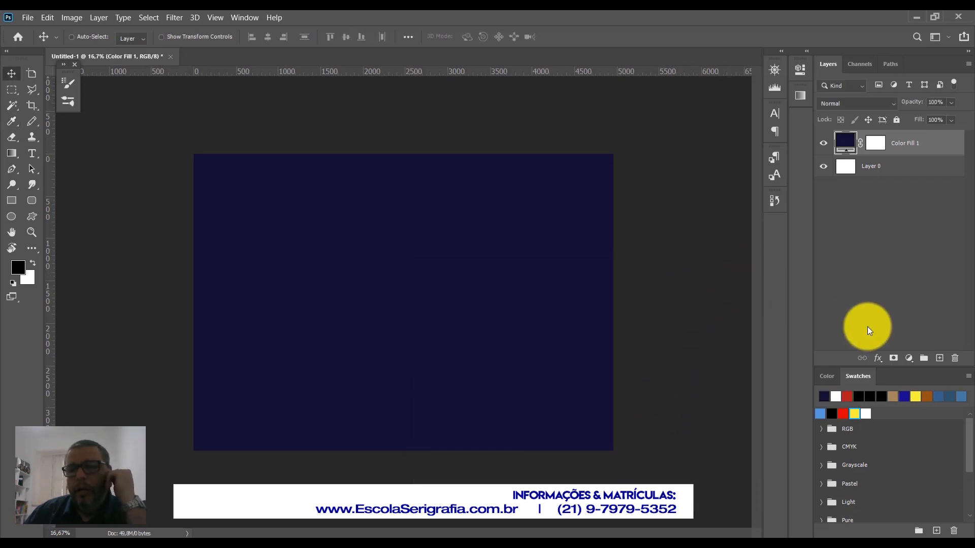
Start a Gradient fill layer above the navy colour fill and open its gradient for editing
{"action": "left_click", "coordinate": [909, 359]}
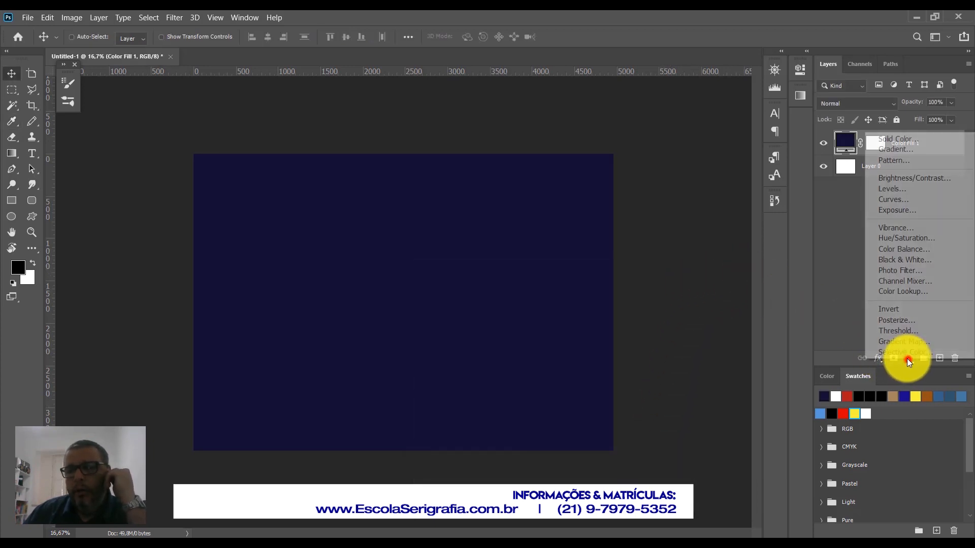
{"action": "left_click", "coordinate": [906, 151]}
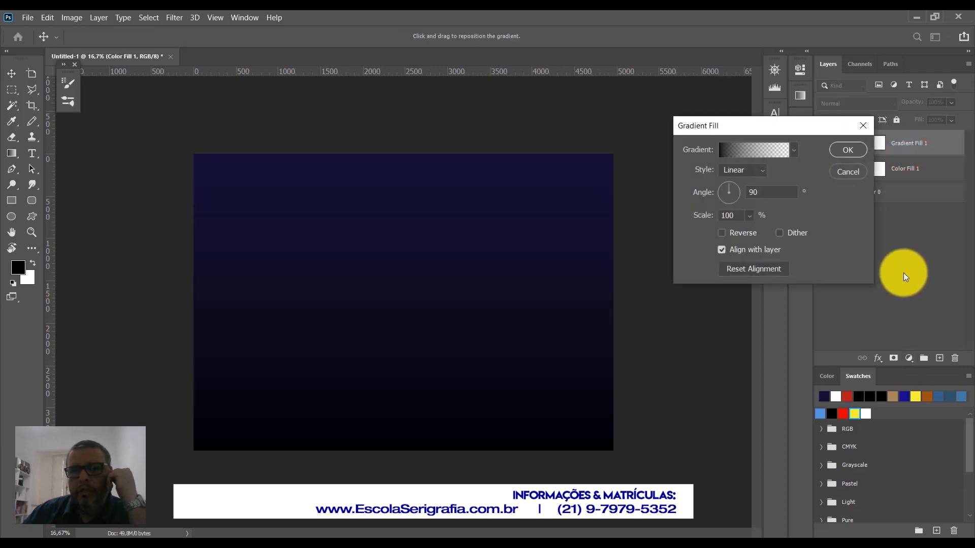
{"action": "left_click", "coordinate": [751, 149]}
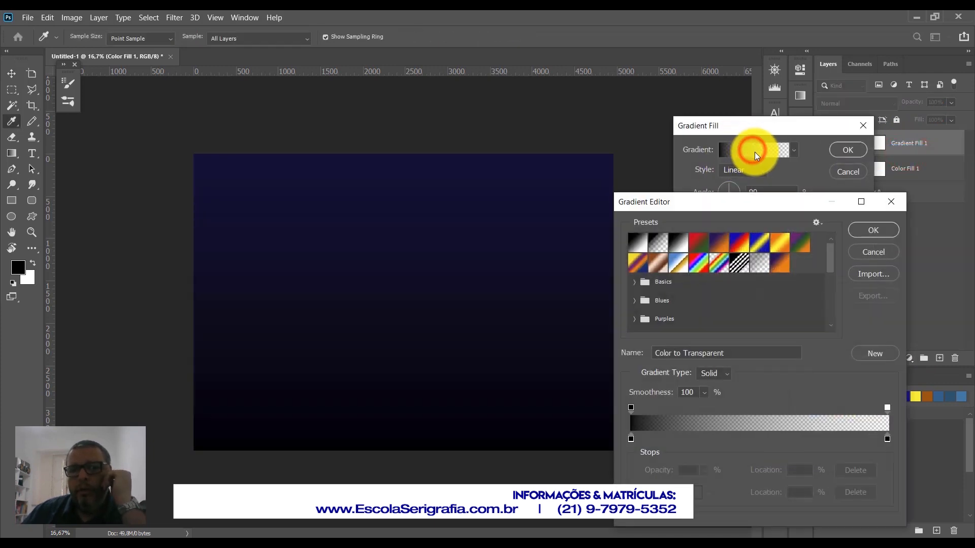
{"action": "left_click", "coordinate": [891, 202]}
{"action": "left_click", "coordinate": [754, 150]}
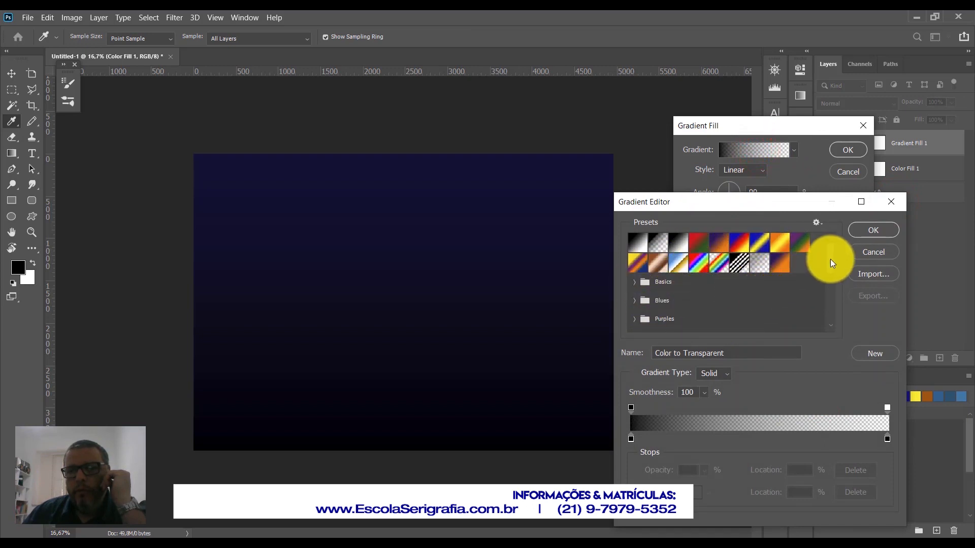
Browse the gradient preset groups and preview several Pastels gradients on the fill, ending with Pastels_08
{"action": "left_click_drag", "start_coordinate": [830, 259], "coordinate": [831, 305]}
{"action": "scroll", "coordinate": [712, 276], "scroll_direction": "up", "scroll_amount": 3}
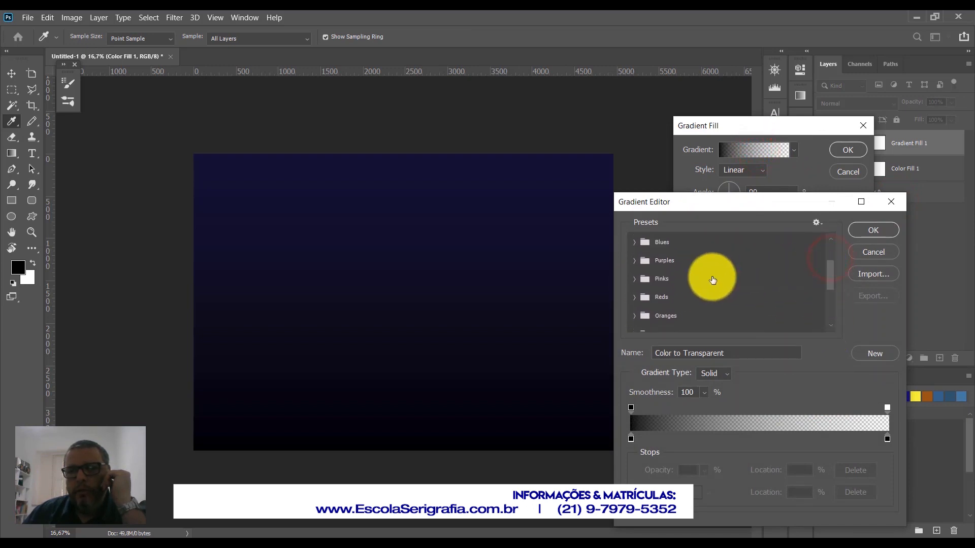
{"action": "left_click", "coordinate": [633, 261]}
{"action": "left_click", "coordinate": [636, 261]}
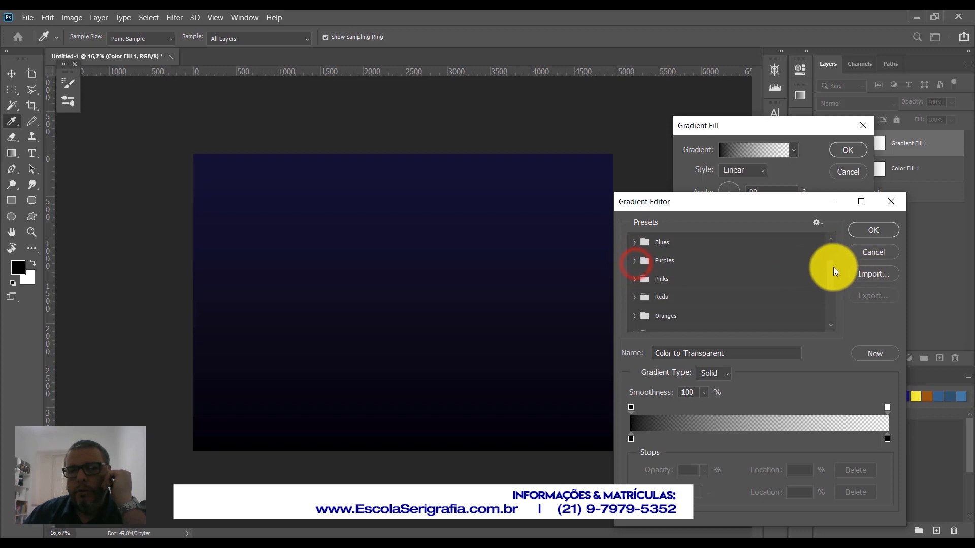
{"action": "left_click_drag", "start_coordinate": [831, 269], "coordinate": [763, 309]}
{"action": "left_click", "coordinate": [634, 306]}
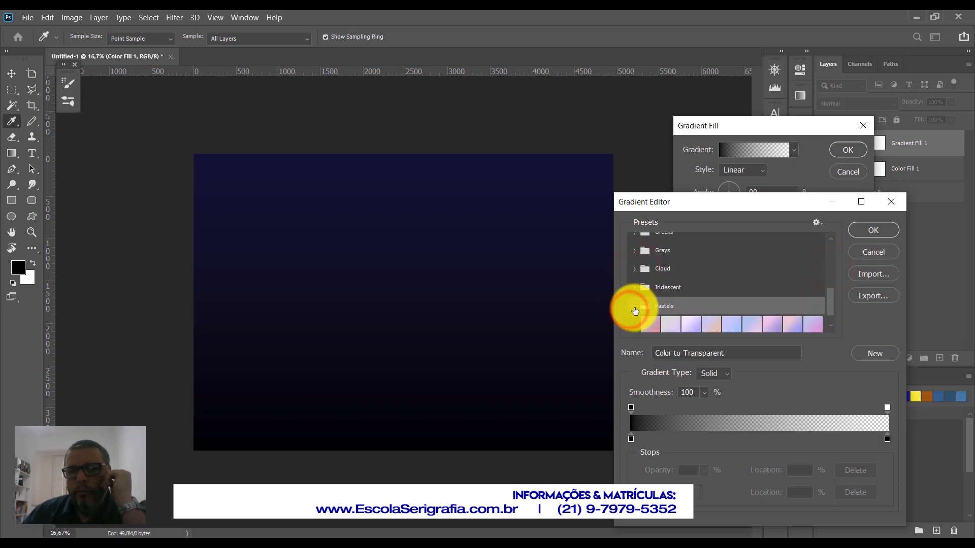
{"action": "left_click_drag", "start_coordinate": [830, 301], "coordinate": [829, 307]}
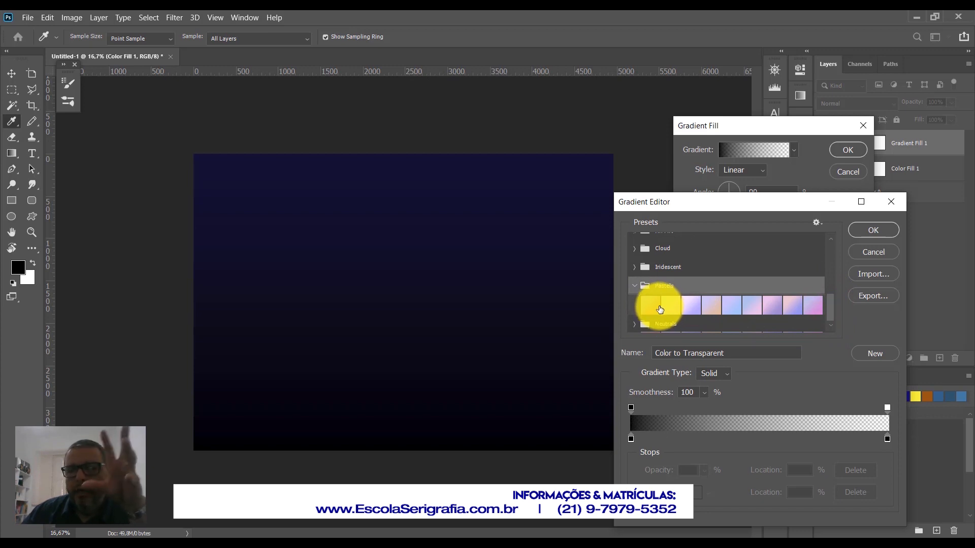
{"action": "left_click", "coordinate": [655, 309]}
{"action": "left_click", "coordinate": [708, 307]}
{"action": "left_click", "coordinate": [793, 307]}
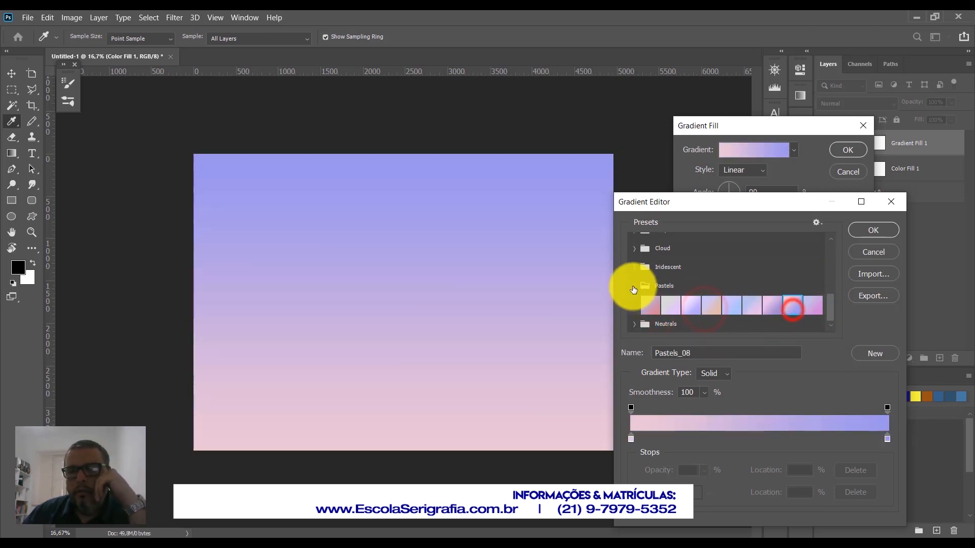
{"action": "left_click", "coordinate": [634, 286]}
Preview several gradients from the Blues presets on the fill, including Blue_12 and Blue_27
{"action": "left_click_drag", "start_coordinate": [833, 310], "coordinate": [829, 274]}
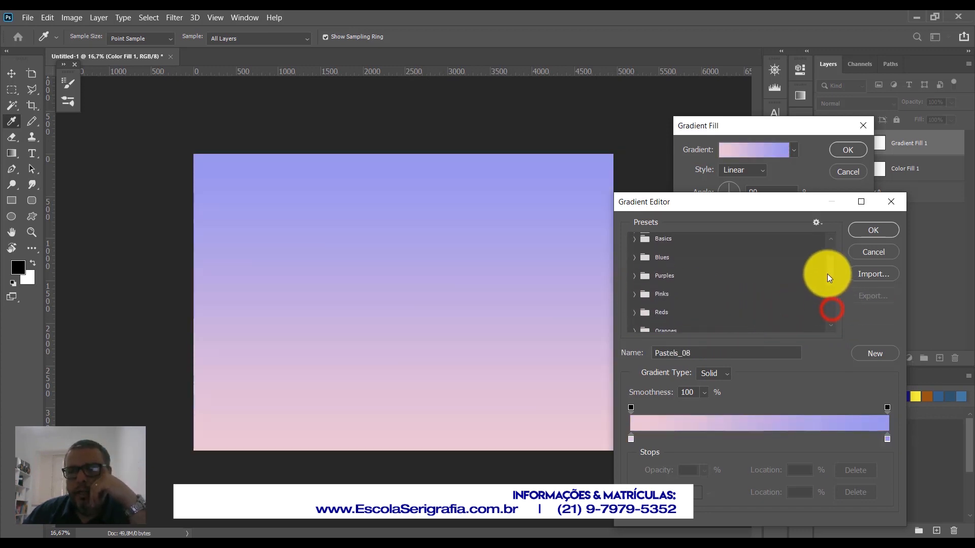
{"action": "left_click", "coordinate": [635, 258]}
{"action": "left_click", "coordinate": [651, 278]}
{"action": "left_click", "coordinate": [691, 298]}
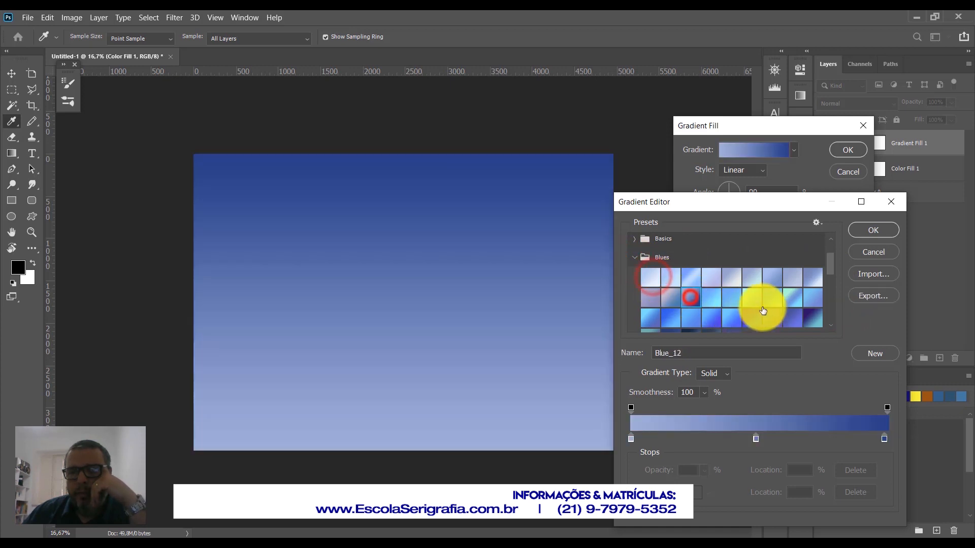
{"action": "left_click", "coordinate": [772, 298]}
{"action": "left_click", "coordinate": [813, 318]}
{"action": "left_click_drag", "start_coordinate": [828, 266], "coordinate": [823, 248]}
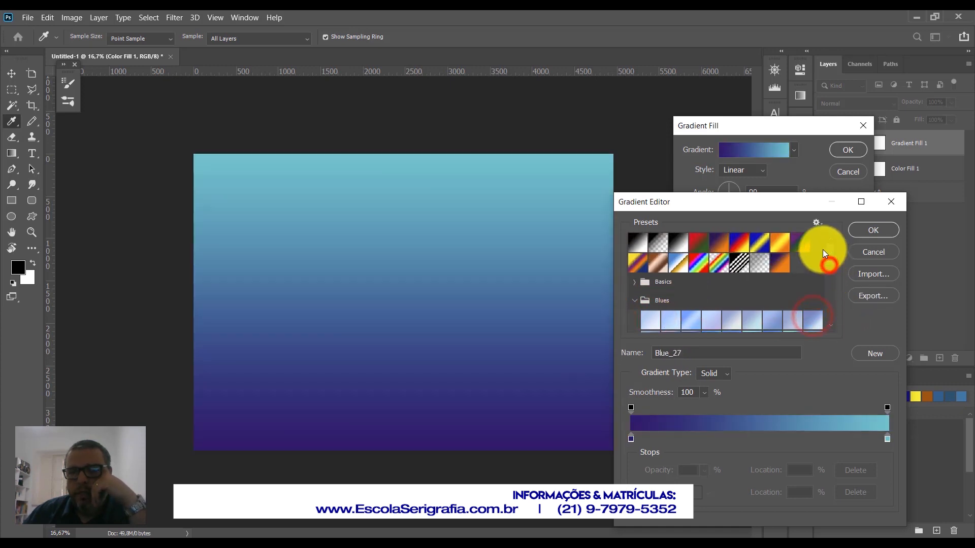
{"action": "left_click", "coordinate": [634, 301]}
Preview gradients from the Basics presets on the fill, ending with Black, White
{"action": "left_click", "coordinate": [635, 283]}
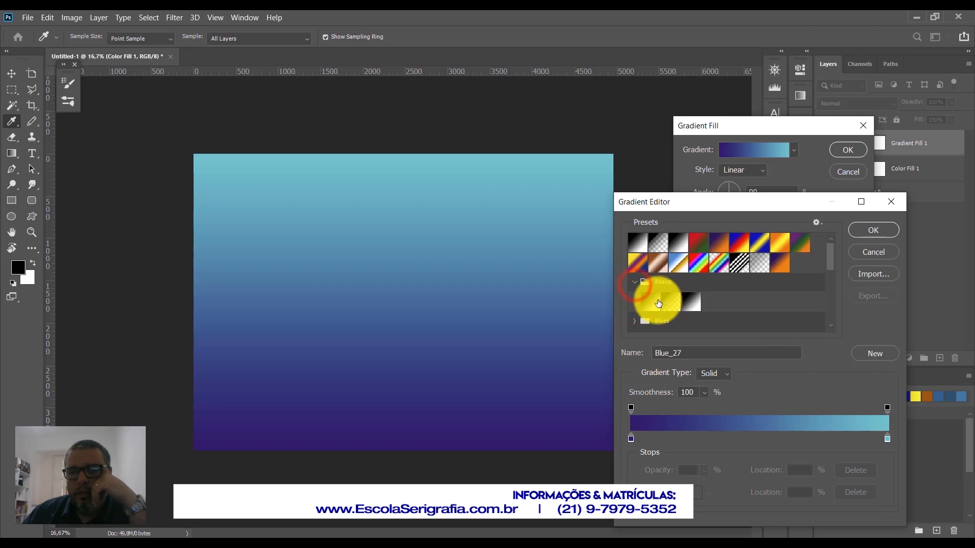
{"action": "left_click", "coordinate": [650, 302]}
{"action": "left_click", "coordinate": [692, 302]}
{"action": "left_click", "coordinate": [634, 284]}
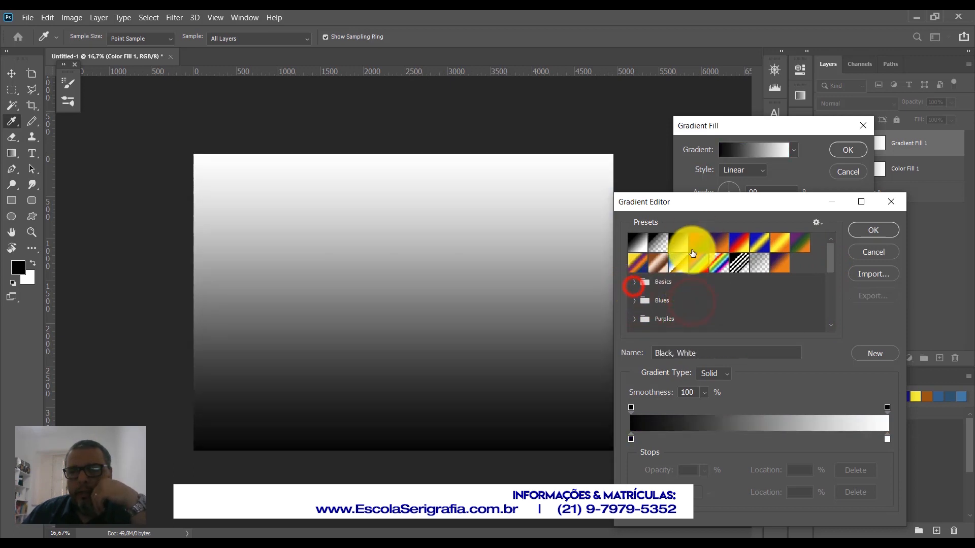
Compare the Black, White, Foreground to Background and Foreground to Transparent presets, and accept Foreground to Background for the fill
{"action": "left_click", "coordinate": [677, 247]}
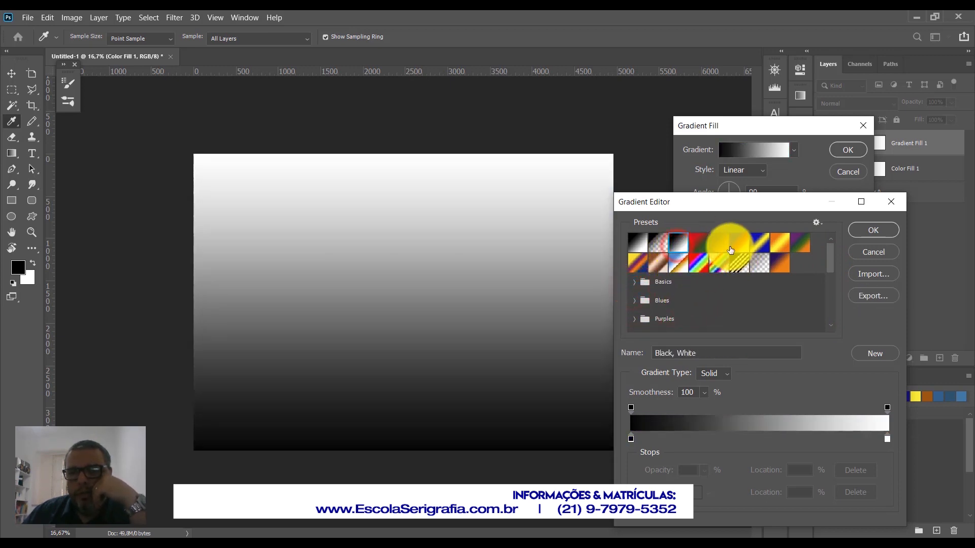
{"action": "left_click", "coordinate": [637, 241]}
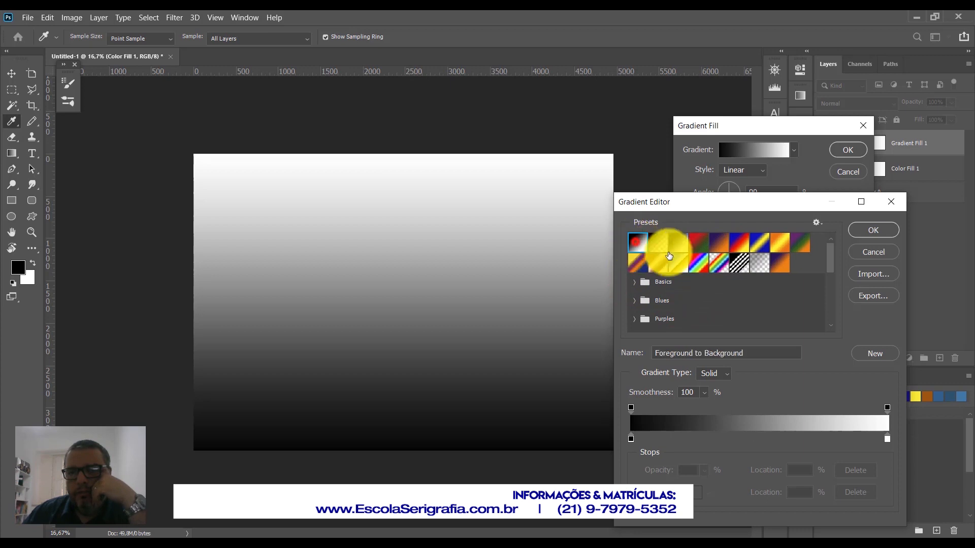
{"action": "left_click", "coordinate": [660, 249]}
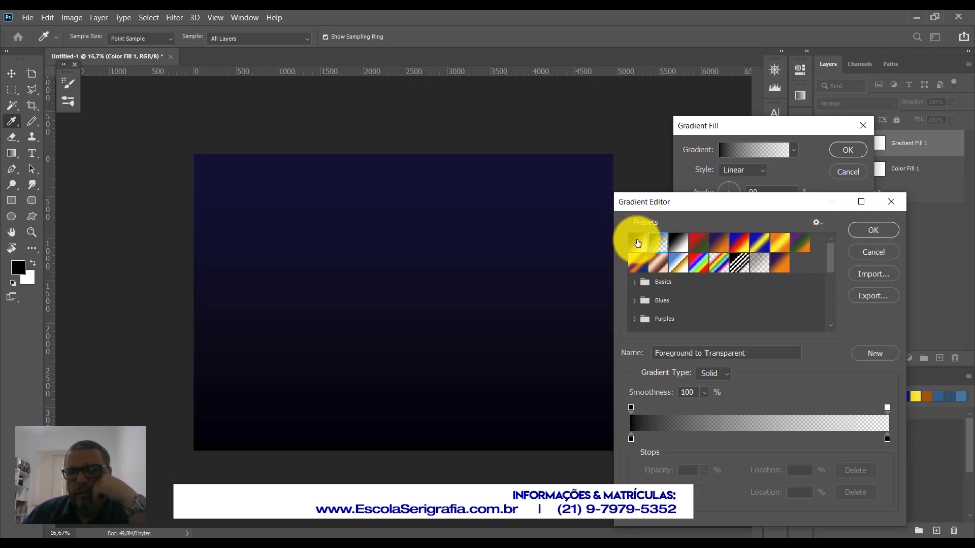
{"action": "left_click", "coordinate": [636, 241]}
{"action": "left_click", "coordinate": [876, 230]}
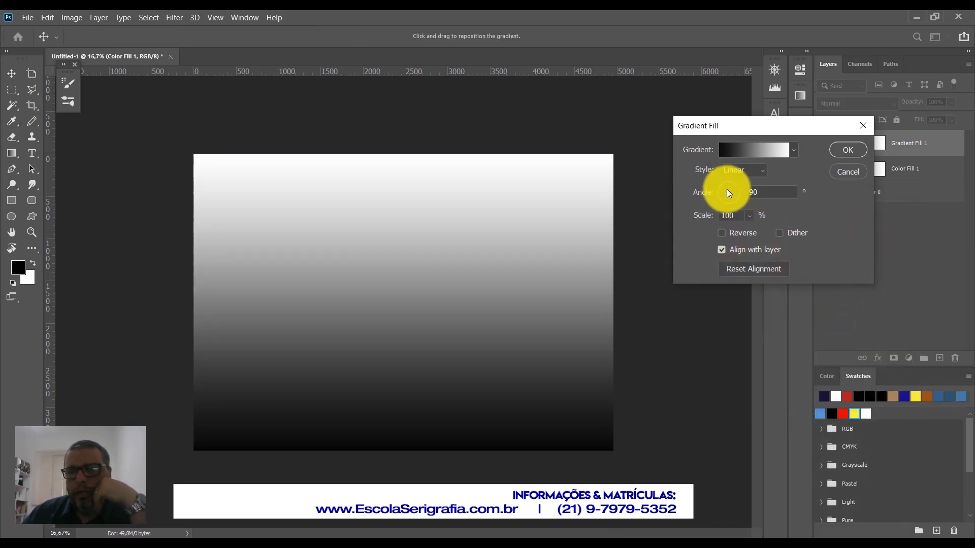
Try the Radial style and the Angle style on the gradient fill, rotating the gradient to 63,1 degrees
{"action": "left_click", "coordinate": [731, 170]}
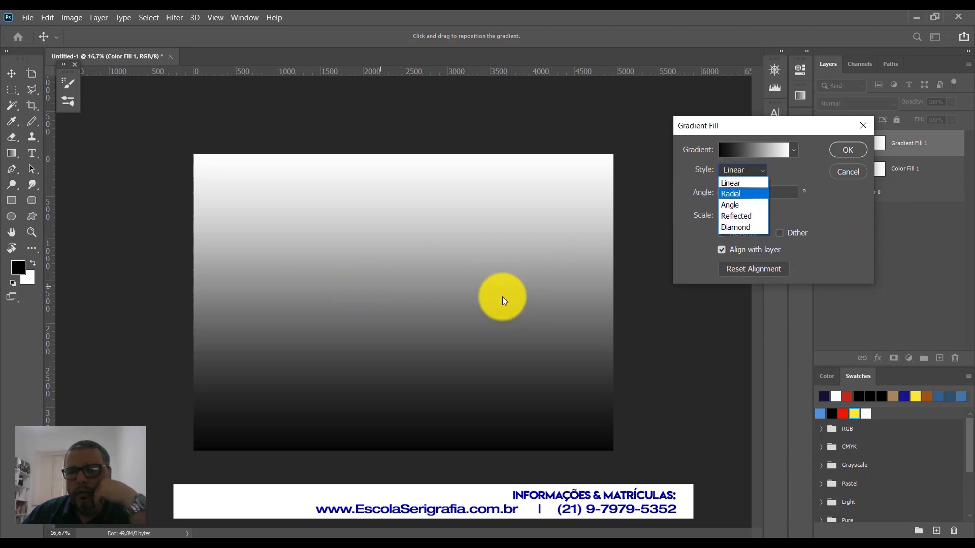
{"action": "left_click", "coordinate": [731, 194]}
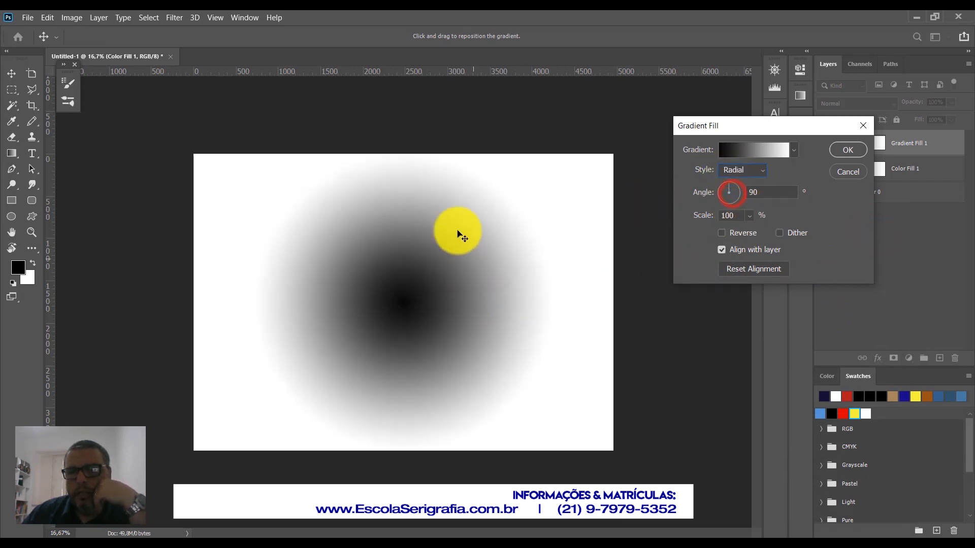
{"action": "left_click", "coordinate": [738, 170]}
{"action": "left_click", "coordinate": [745, 204]}
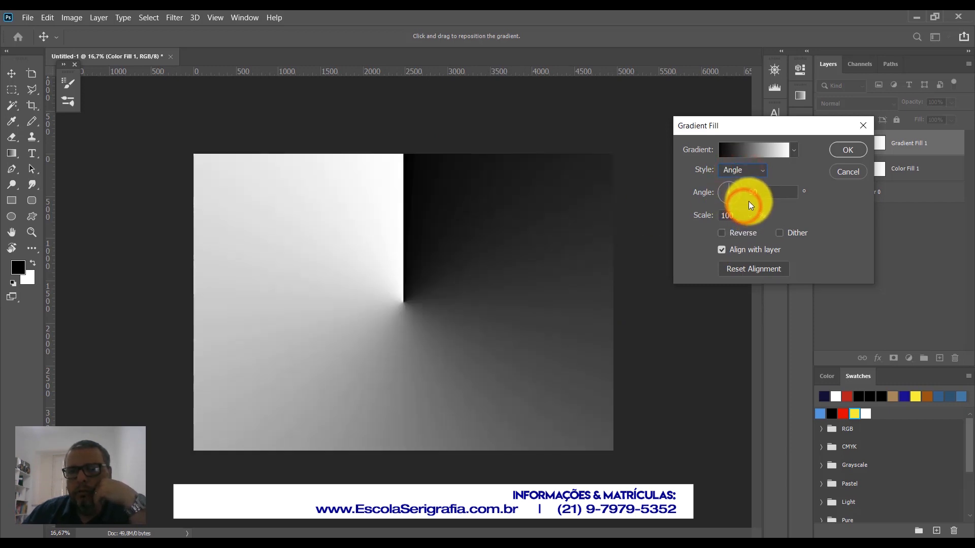
{"action": "mouse_move", "coordinate": [730, 185]}
{"action": "left_mouse_down"}
{"action": "mouse_move", "coordinate": [726, 205]}
{"action": "mouse_move", "coordinate": [720, 185]}
{"action": "mouse_move", "coordinate": [737, 176]}
{"action": "left_mouse_up"}
Try the Reflected style on the gradient fill and rotate it to 148,15 degrees
{"action": "left_click", "coordinate": [741, 169]}
{"action": "left_click", "coordinate": [746, 216]}
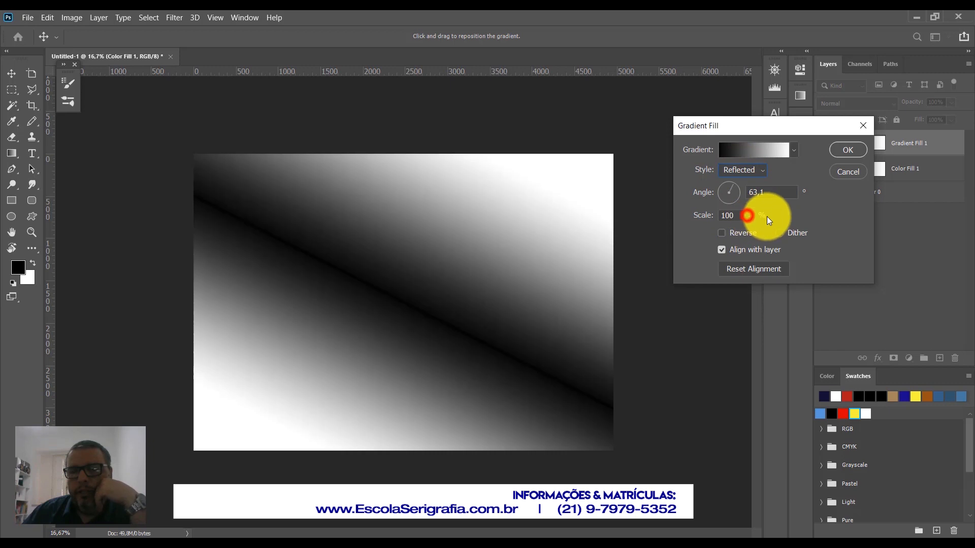
{"action": "mouse_move", "coordinate": [736, 191]}
{"action": "left_mouse_down"}
{"action": "mouse_move", "coordinate": [724, 204]}
{"action": "mouse_move", "coordinate": [718, 186]}
{"action": "left_mouse_up"}
Switch the gradient fill to the Diamond style and set its angle to 72,07 degrees
{"action": "left_click", "coordinate": [740, 171]}
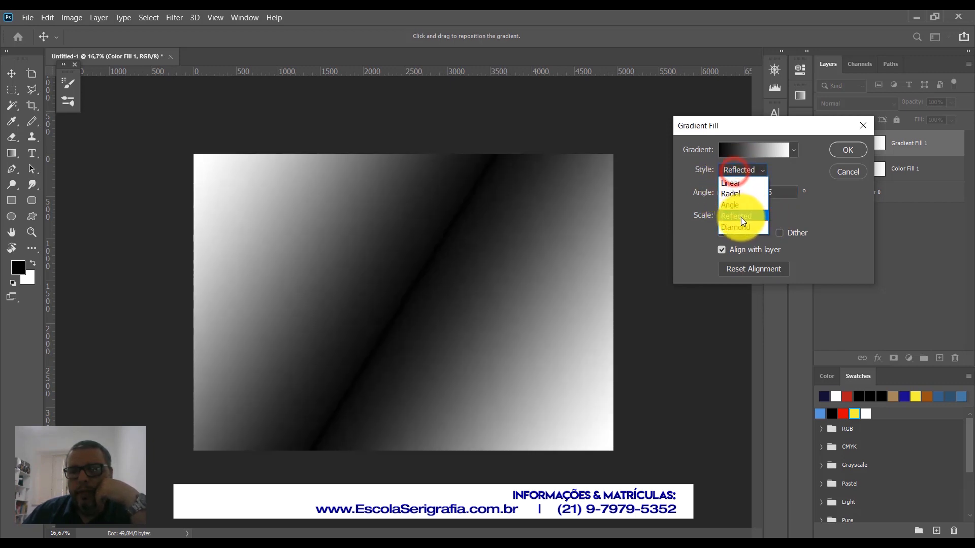
{"action": "left_click", "coordinate": [740, 228]}
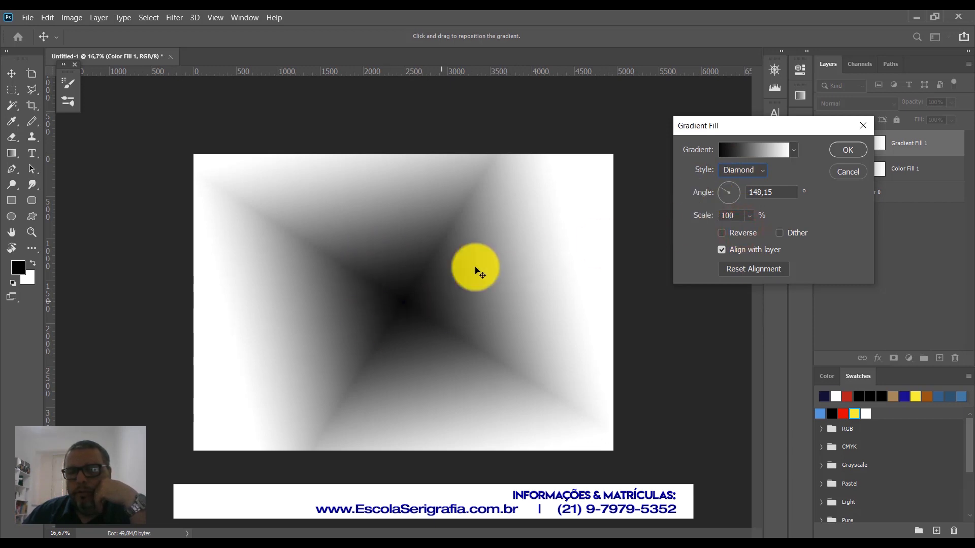
{"action": "left_click_drag", "start_coordinate": [731, 186], "coordinate": [747, 177]}
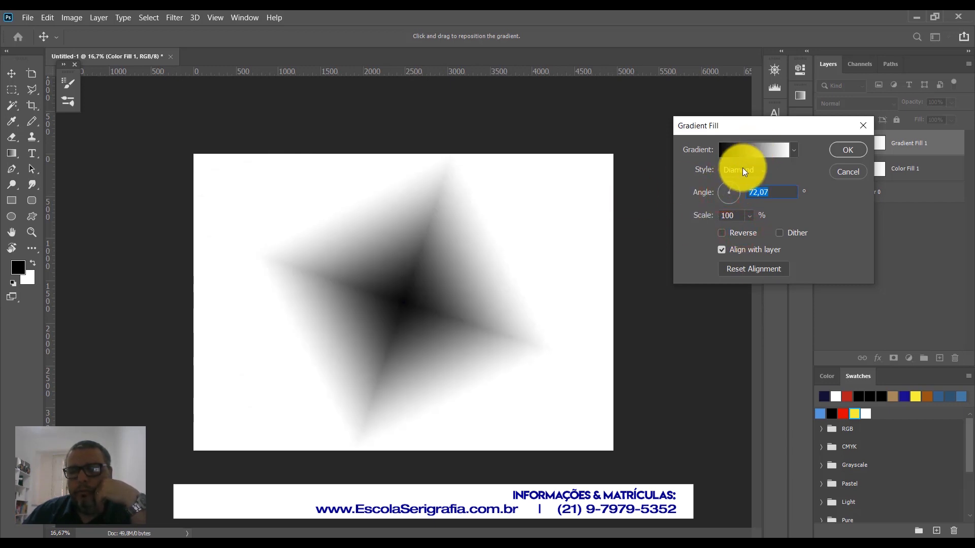
Set the gradient style to Radial and try the Reverse option on and off
{"action": "left_click", "coordinate": [733, 196]}
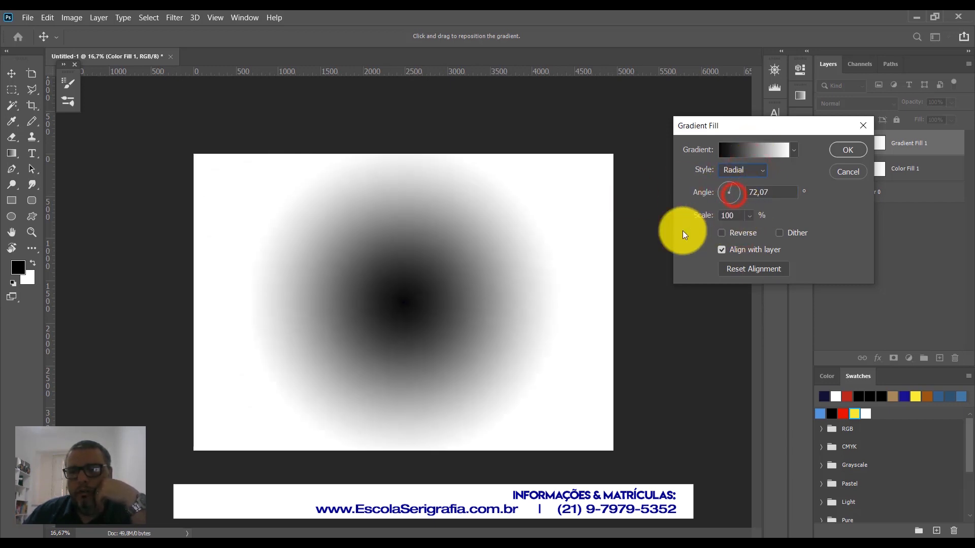
{"action": "left_click", "coordinate": [725, 233]}
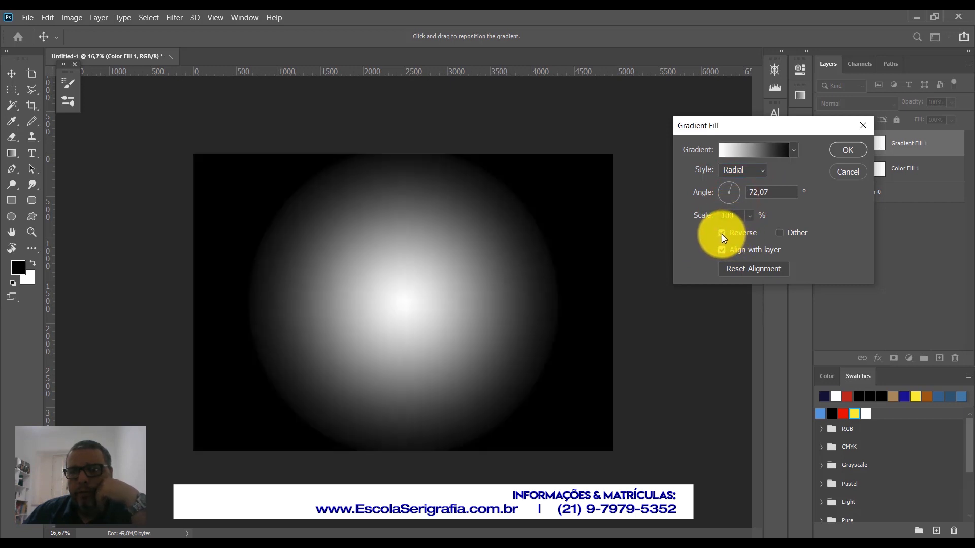
{"action": "left_click", "coordinate": [723, 234]}
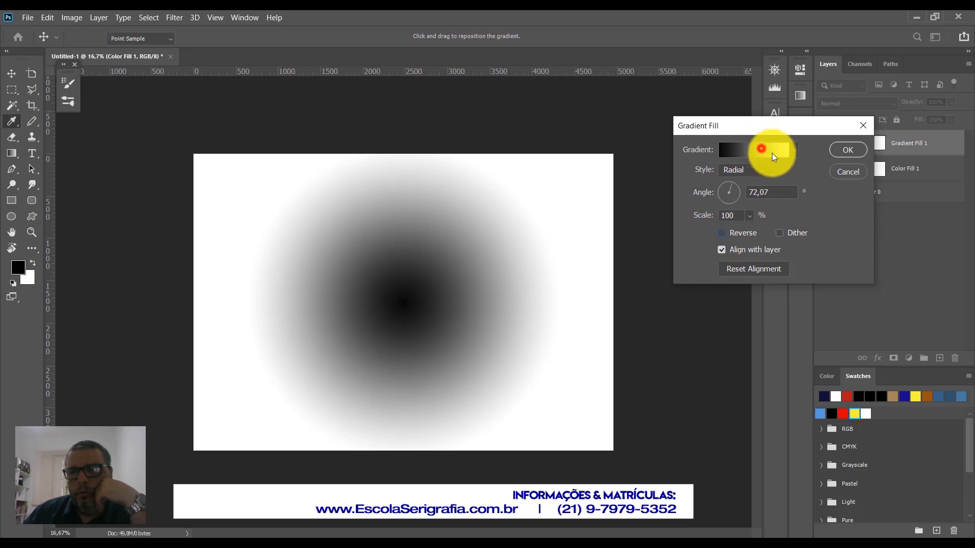
Apply the Orange, Yellow, Orange preset to the radial gradient fill and toggle Reverse to compare the directions
{"action": "left_click", "coordinate": [766, 149]}
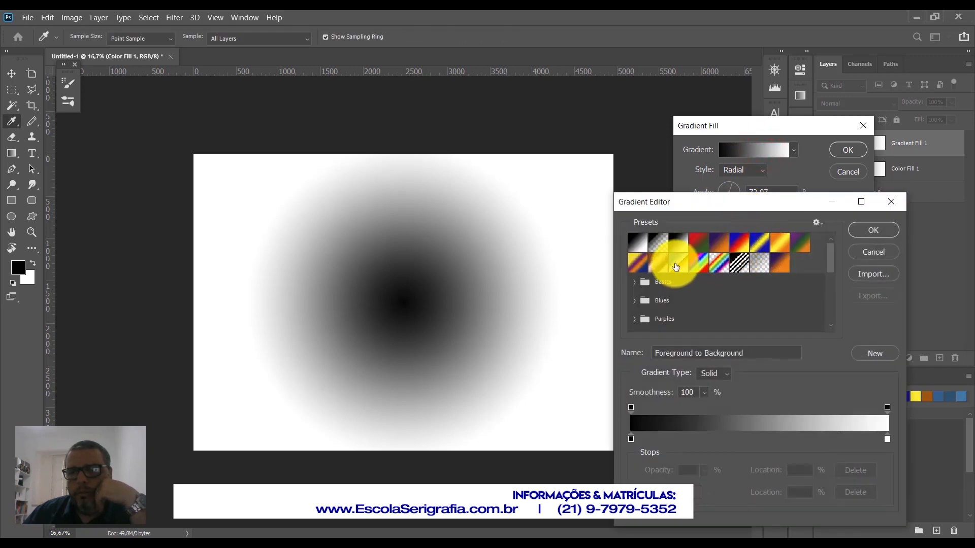
{"action": "left_click", "coordinate": [780, 243]}
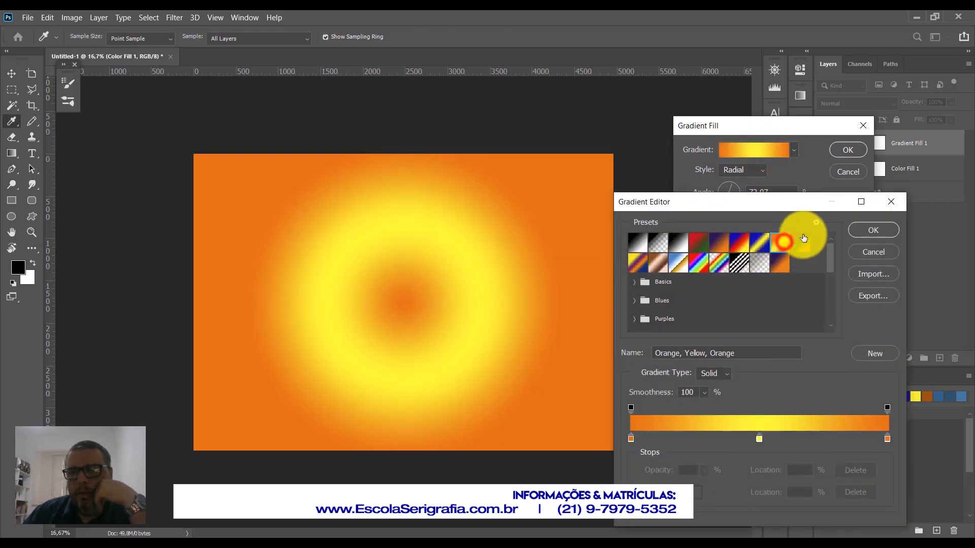
{"action": "left_click", "coordinate": [873, 231]}
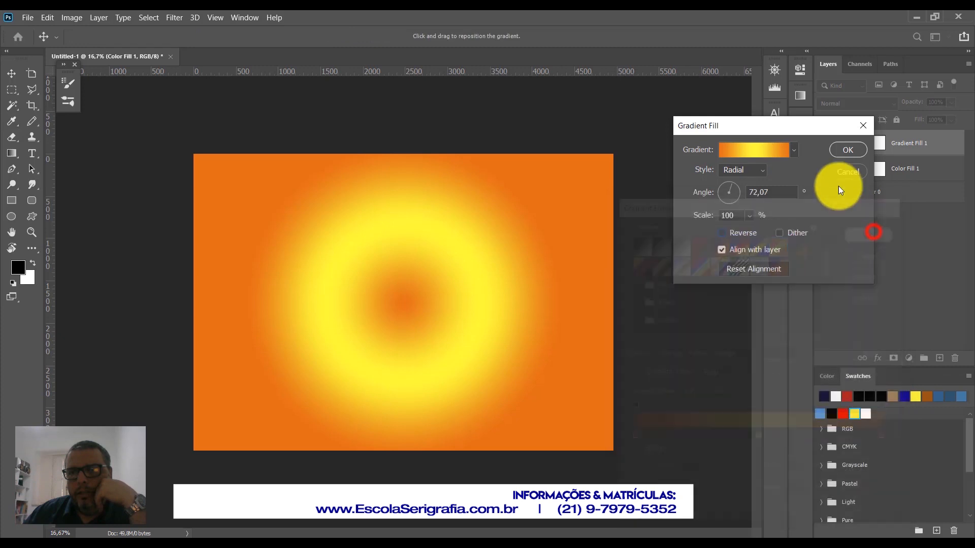
{"action": "left_click", "coordinate": [722, 234]}
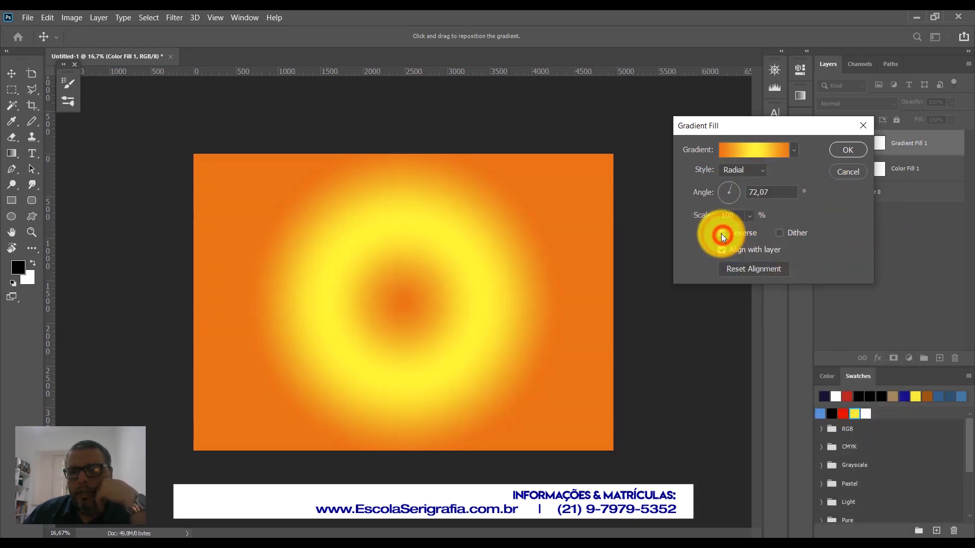
{"action": "left_click", "coordinate": [723, 234]}
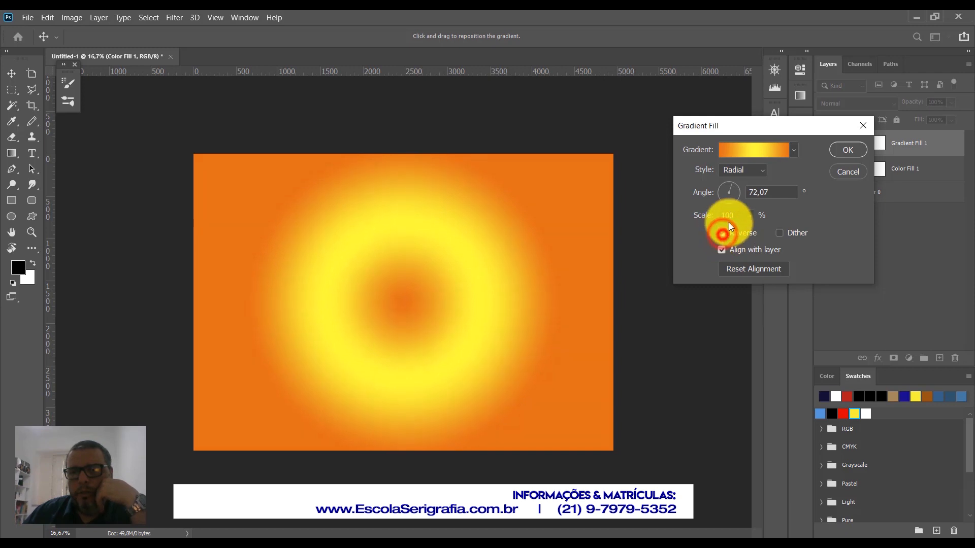
Move the gradient's end color stop to location 99%, recolor it pure red (255, 0, 0), and accept the edited gradient
{"action": "left_click", "coordinate": [748, 150]}
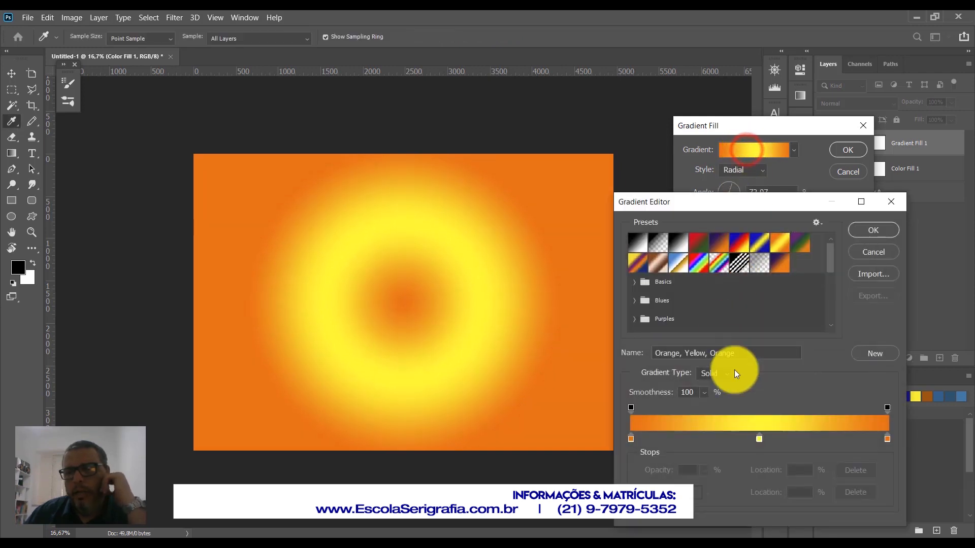
{"action": "left_click_drag", "start_coordinate": [885, 439], "coordinate": [884, 440]}
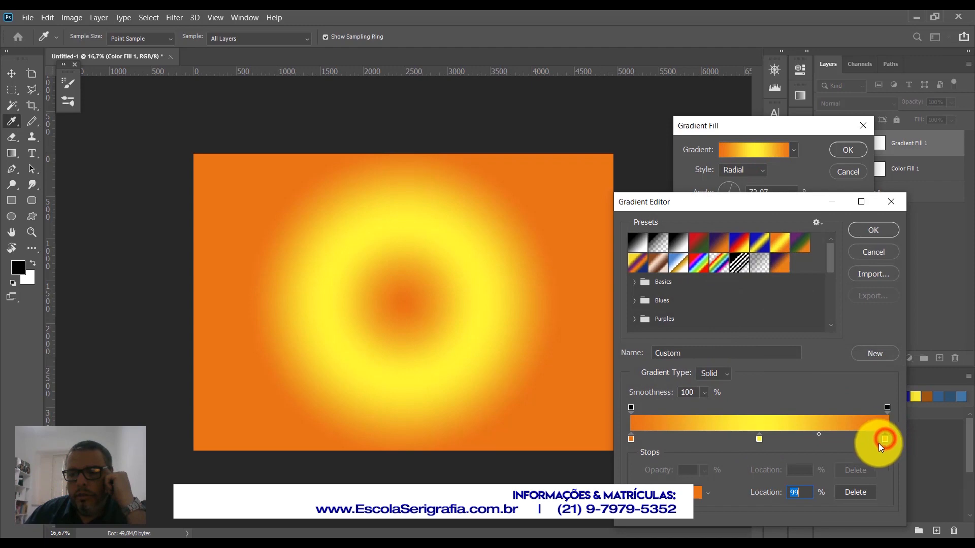
{"action": "double_click", "coordinate": [884, 440]}
{"action": "left_click_drag", "start_coordinate": [592, 342], "coordinate": [589, 267]}
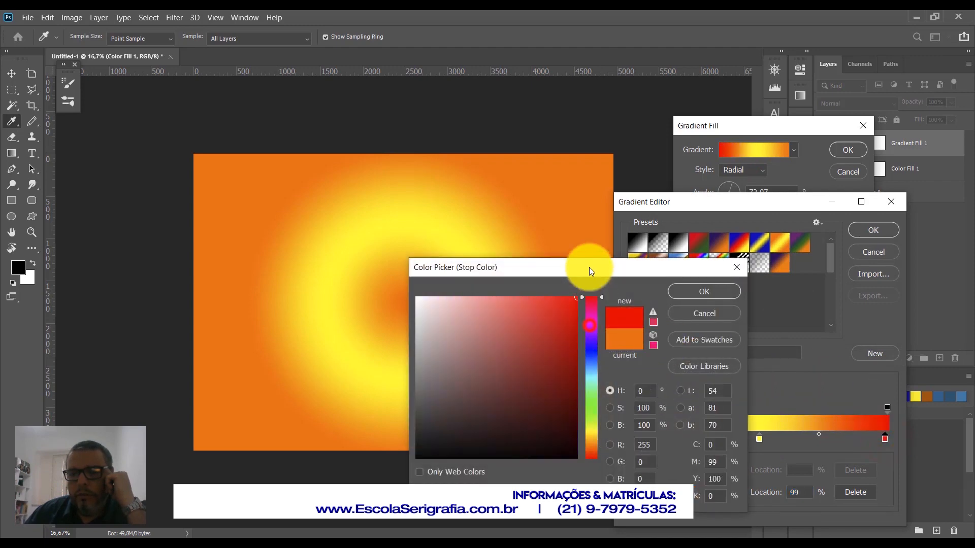
{"action": "left_click", "coordinate": [703, 292]}
{"action": "left_click", "coordinate": [872, 230]}
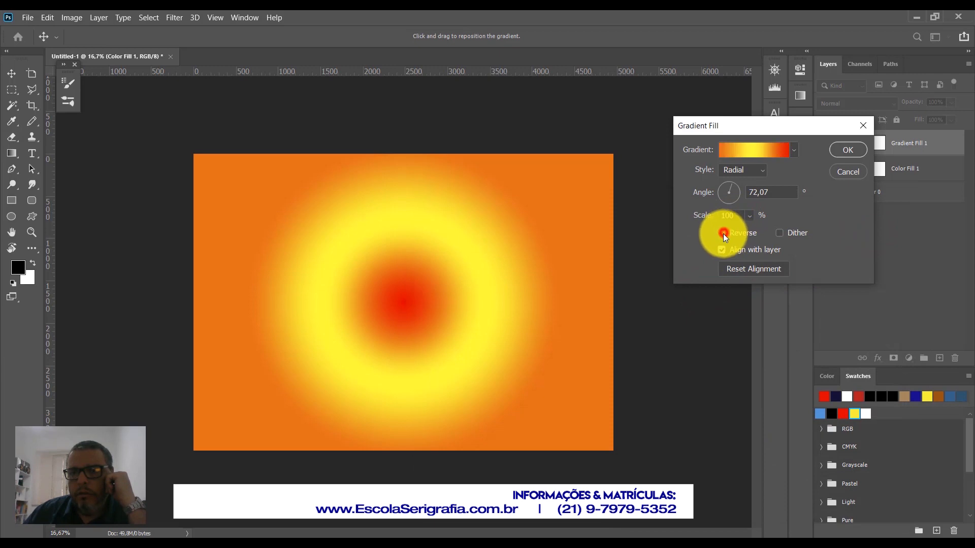
Toggle Reverse repeatedly to compare both gradient directions, leave it on, and reopen the gradient for editing
{"action": "left_click", "coordinate": [722, 233]}
{"action": "left_click", "coordinate": [721, 233]}
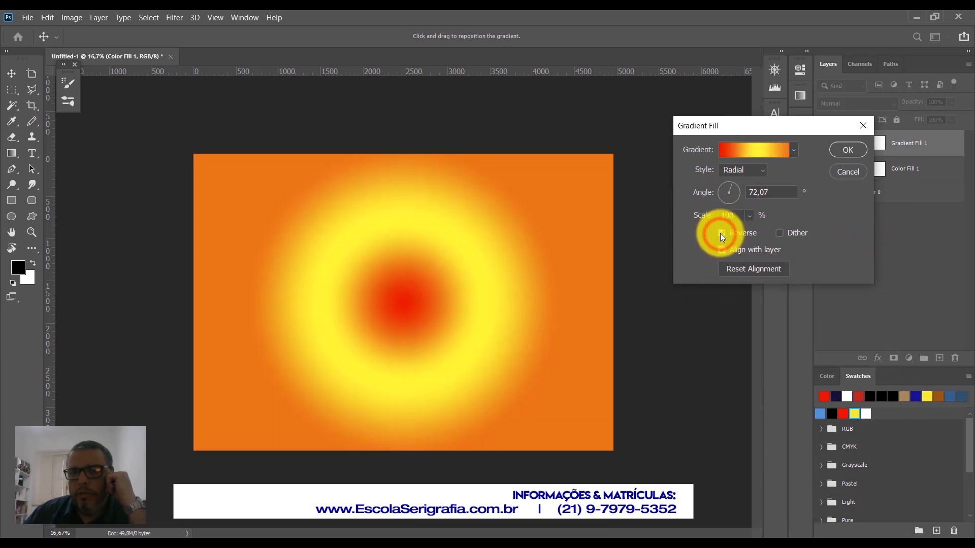
{"action": "left_click", "coordinate": [721, 233]}
{"action": "left_click", "coordinate": [721, 233]}
{"action": "left_click", "coordinate": [722, 233]}
{"action": "left_click", "coordinate": [722, 233]}
{"action": "left_click", "coordinate": [744, 161]}
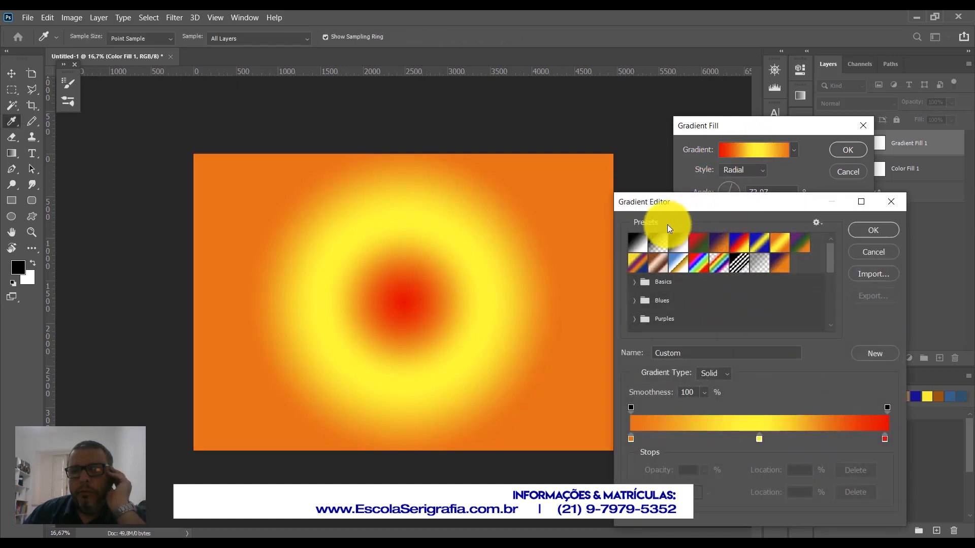
Apply the black-to-white preset to the radial gradient fill and enable Dither
{"action": "left_click", "coordinate": [639, 243]}
{"action": "left_click", "coordinate": [881, 230]}
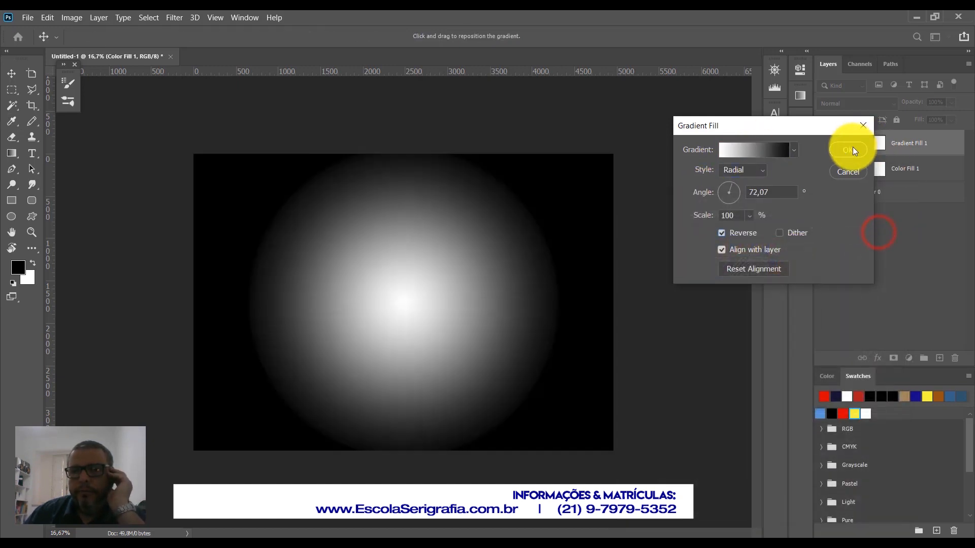
{"action": "left_click", "coordinate": [782, 233]}
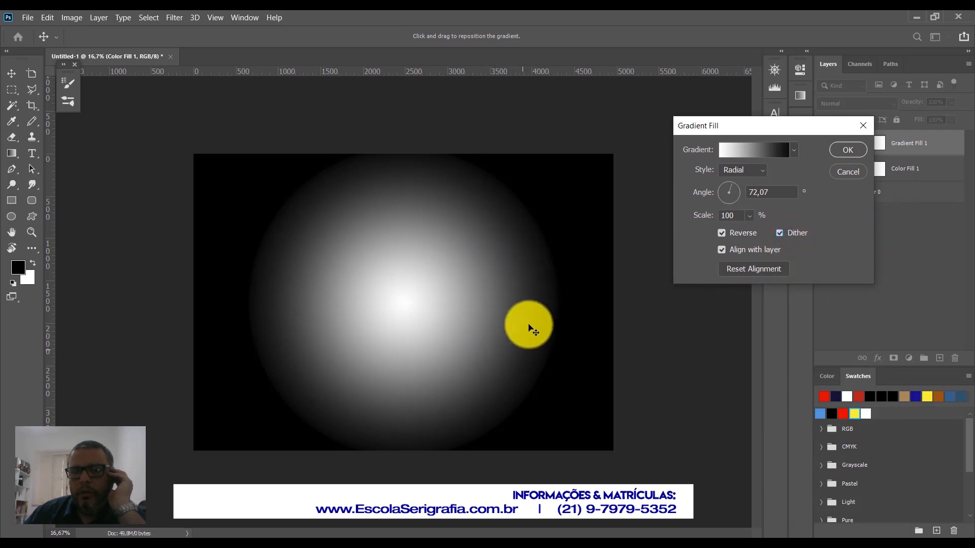
{"action": "left_click", "coordinate": [779, 234]}
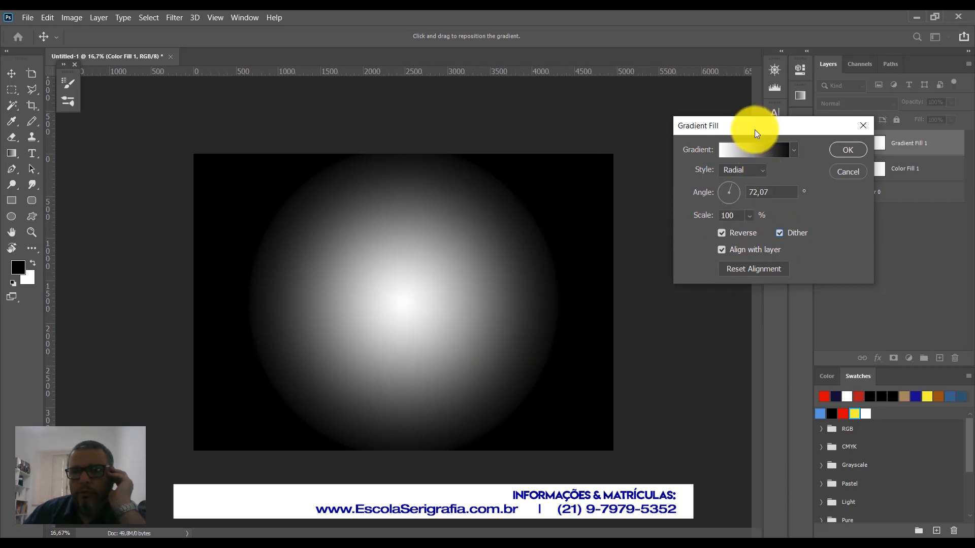
{"action": "left_click_drag", "start_coordinate": [754, 129], "coordinate": [734, 174]}
Try the Reflected and Linear gradient styles, repositioning the gradient on the canvas with each one
{"action": "mouse_move", "coordinate": [406, 307]}
{"action": "left_mouse_down"}
{"action": "mouse_move", "coordinate": [441, 294]}
{"action": "mouse_move", "coordinate": [540, 188]}
{"action": "mouse_move", "coordinate": [359, 206]}
{"action": "mouse_move", "coordinate": [259, 254]}
{"action": "mouse_move", "coordinate": [272, 383]}
{"action": "mouse_move", "coordinate": [498, 442]}
{"action": "mouse_move", "coordinate": [505, 263]}
{"action": "mouse_move", "coordinate": [404, 304]}
{"action": "left_mouse_up"}
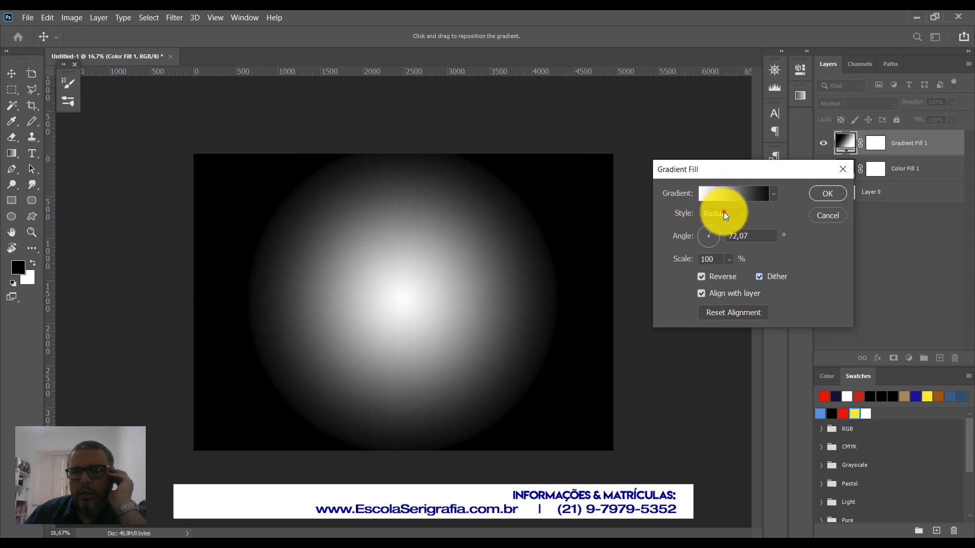
{"action": "left_click", "coordinate": [723, 213]}
{"action": "left_click", "coordinate": [719, 239]}
{"action": "left_click", "coordinate": [706, 215]}
{"action": "left_click", "coordinate": [715, 260]}
{"action": "left_click_drag", "start_coordinate": [447, 300], "coordinate": [419, 305]}
{"action": "left_click", "coordinate": [716, 213]}
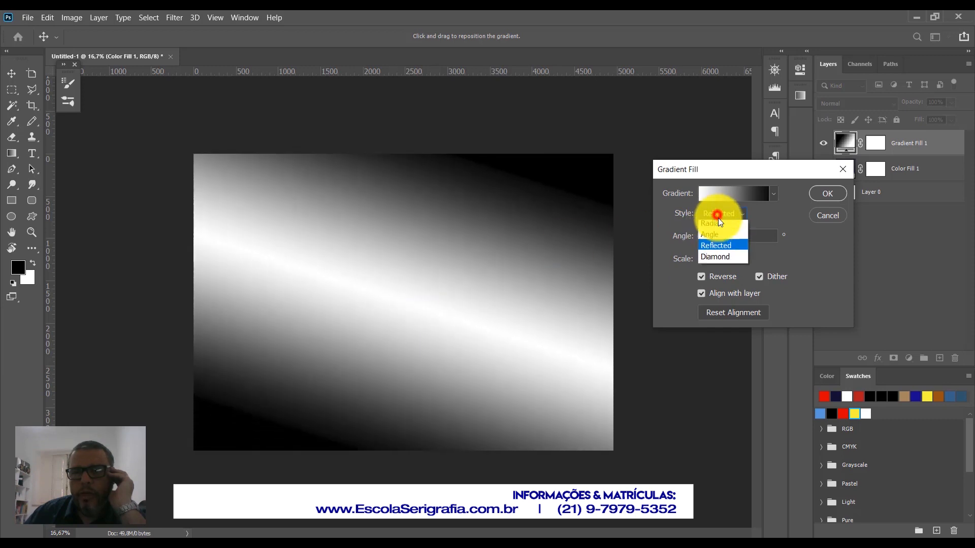
{"action": "left_click", "coordinate": [713, 227]}
{"action": "left_click_drag", "start_coordinate": [449, 292], "coordinate": [576, 254]}
Set the gradient style to Radial, try moving its center toward the canvas's lower-left corner, and reset the alignment
{"action": "left_click", "coordinate": [725, 219]}
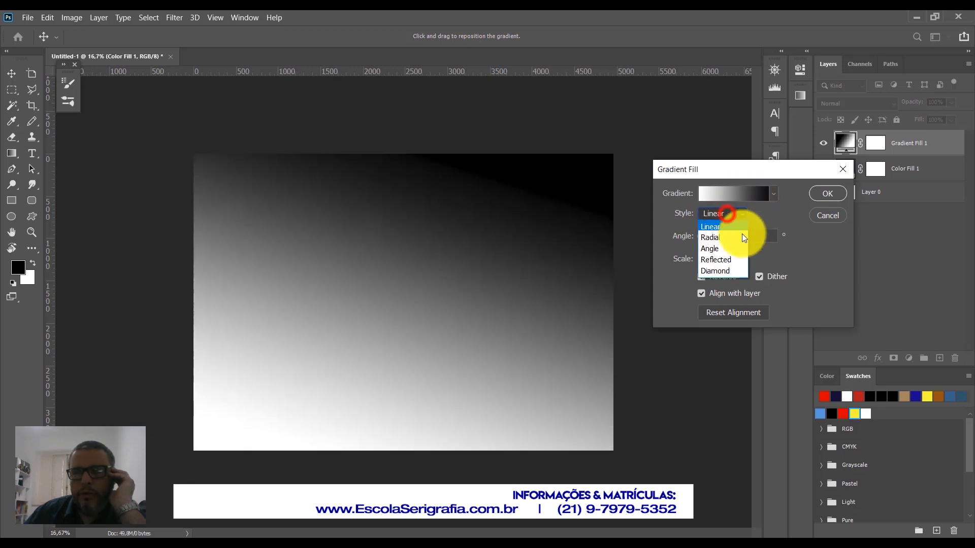
{"action": "left_click", "coordinate": [715, 237]}
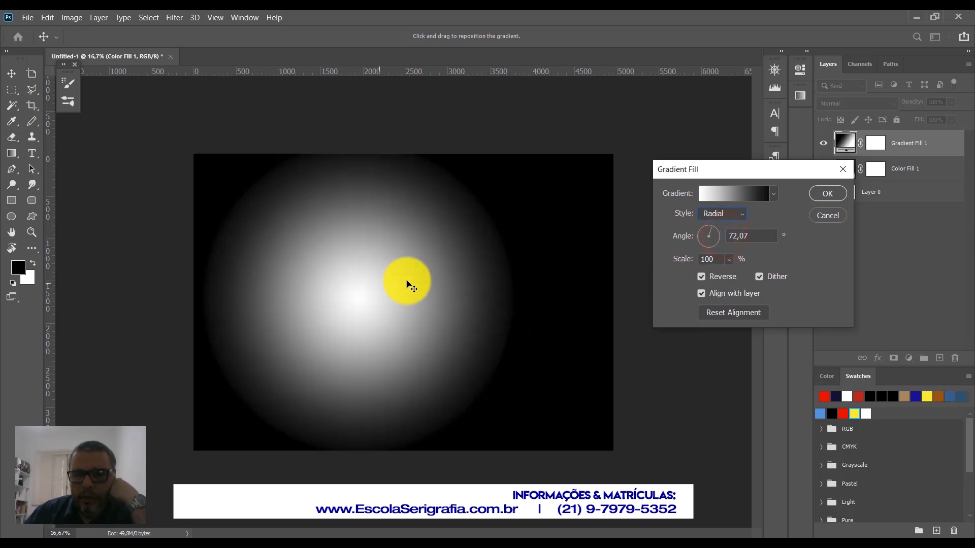
{"action": "left_click", "coordinate": [736, 315]}
{"action": "left_click_drag", "start_coordinate": [413, 283], "coordinate": [236, 341]}
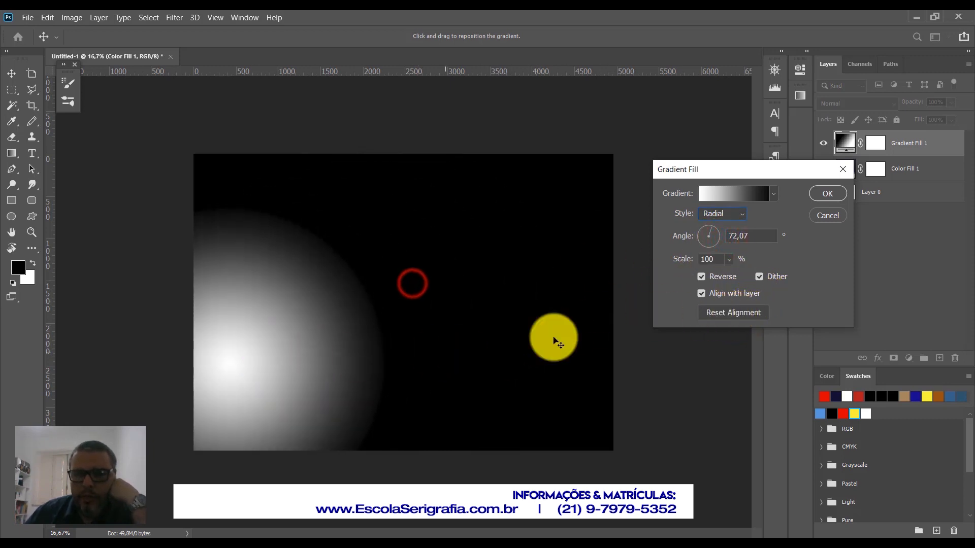
{"action": "left_click", "coordinate": [737, 315]}
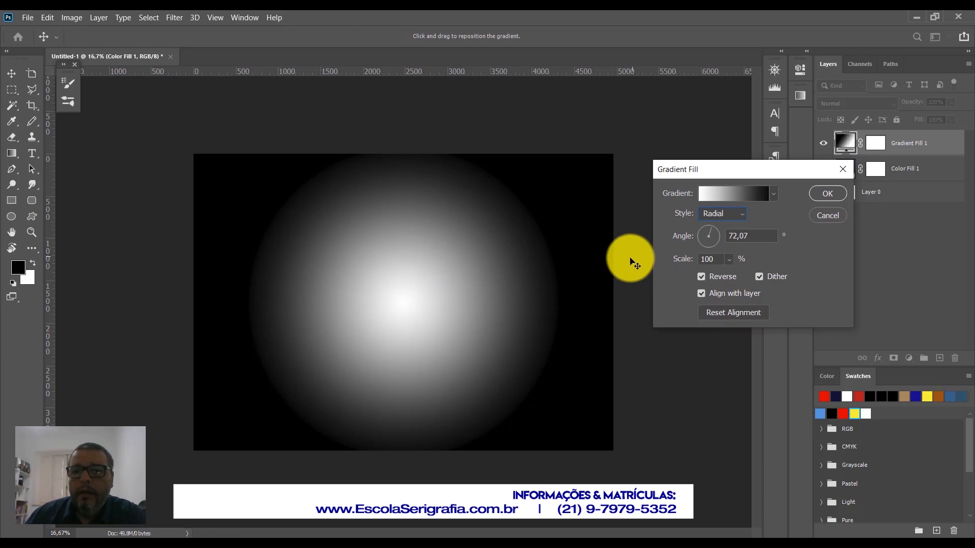
Set the gradient fill's scale to 166% and its angle to 54.71°, and accept the settings
{"action": "left_click", "coordinate": [728, 259]}
{"action": "mouse_move", "coordinate": [733, 275]}
{"action": "left_mouse_down"}
{"action": "mouse_move", "coordinate": [774, 275]}
{"action": "mouse_move", "coordinate": [733, 278]}
{"action": "left_mouse_up"}
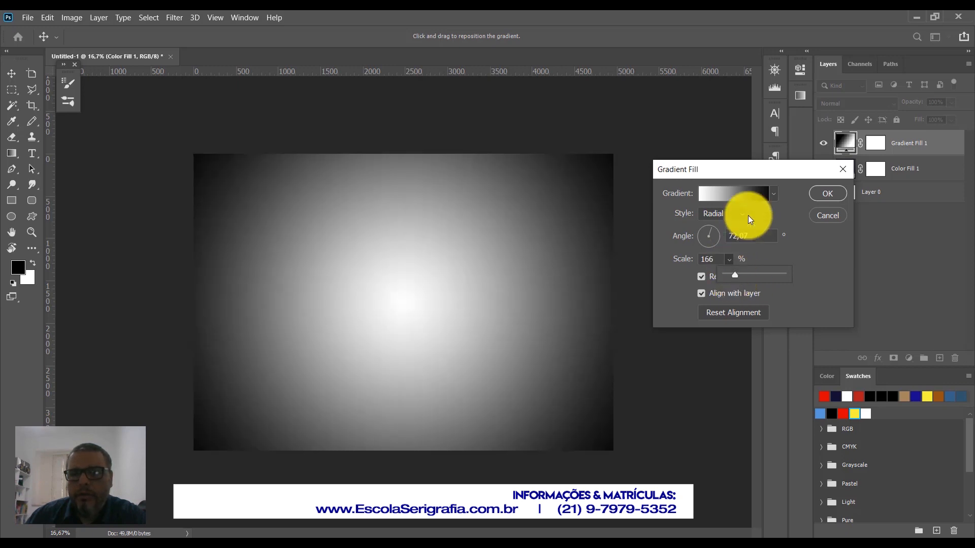
{"action": "left_click", "coordinate": [831, 252]}
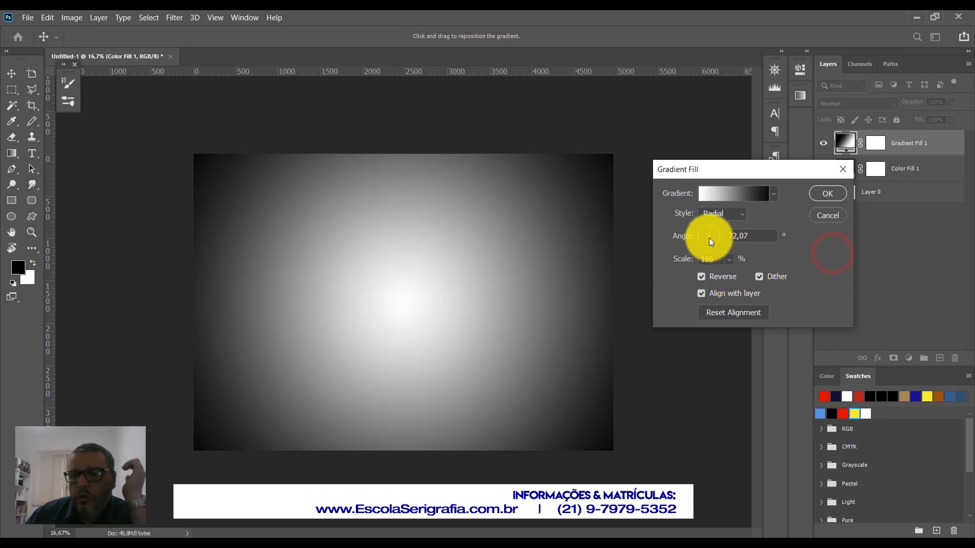
{"action": "mouse_move", "coordinate": [720, 239]}
{"action": "left_mouse_down"}
{"action": "mouse_move", "coordinate": [711, 226]}
{"action": "mouse_move", "coordinate": [718, 236]}
{"action": "mouse_move", "coordinate": [706, 242]}
{"action": "mouse_move", "coordinate": [702, 233]}
{"action": "mouse_move", "coordinate": [713, 232]}
{"action": "left_mouse_up"}
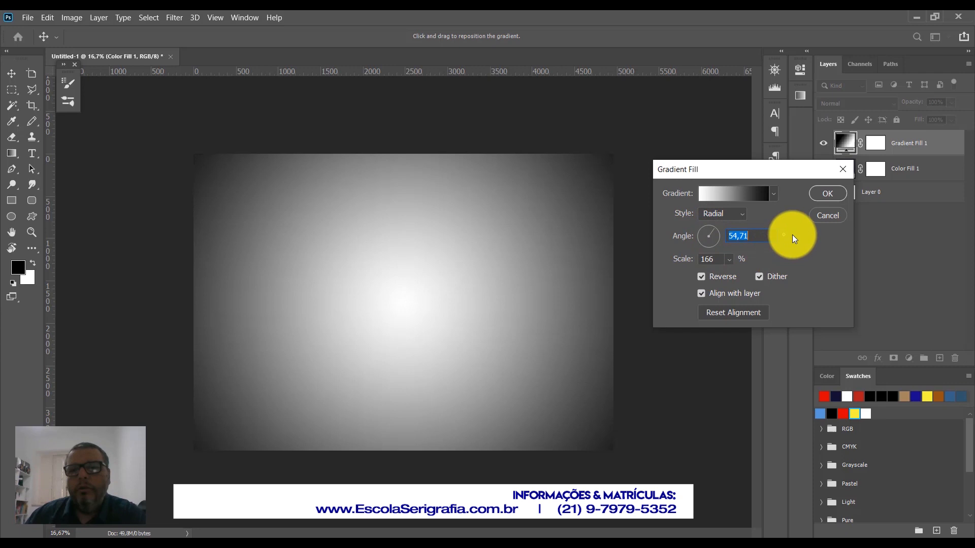
{"action": "left_click", "coordinate": [826, 193]}
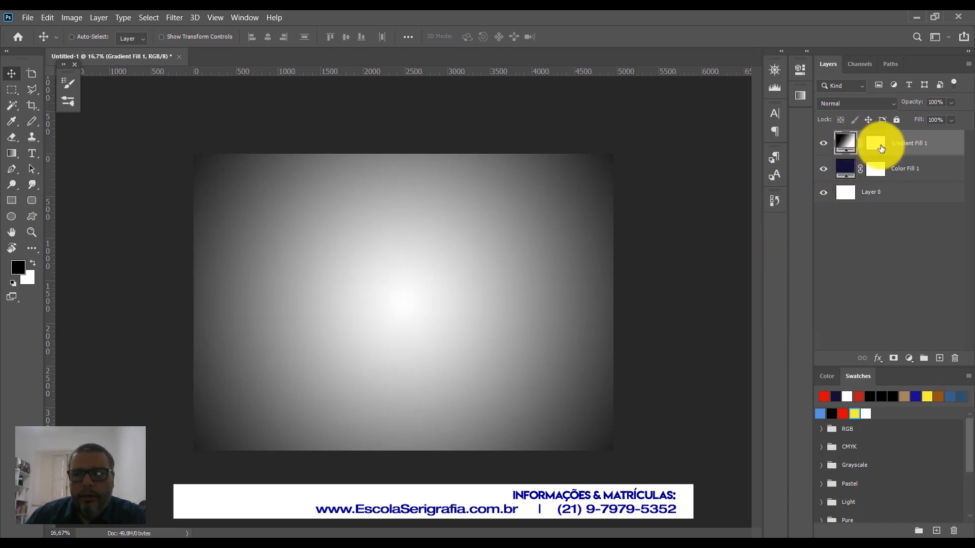
Recolor the Color Fill 1 layer dark purple (51, 7, 45)
{"action": "double_click", "coordinate": [846, 144]}
{"action": "left_click", "coordinate": [839, 192]}
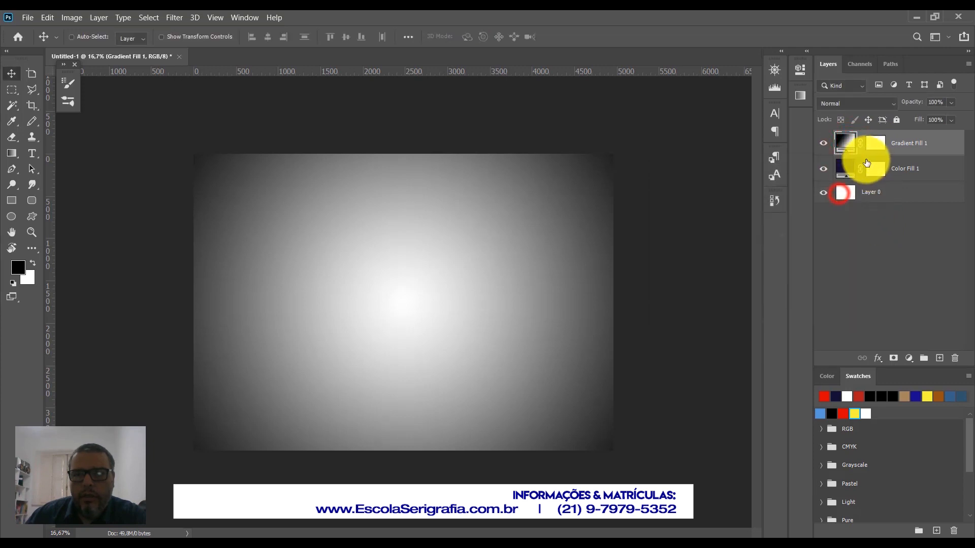
{"action": "double_click", "coordinate": [846, 168]}
{"action": "mouse_move", "coordinate": [593, 328]}
{"action": "left_mouse_down"}
{"action": "mouse_move", "coordinate": [592, 310]}
{"action": "mouse_move", "coordinate": [590, 324]}
{"action": "left_mouse_up"}
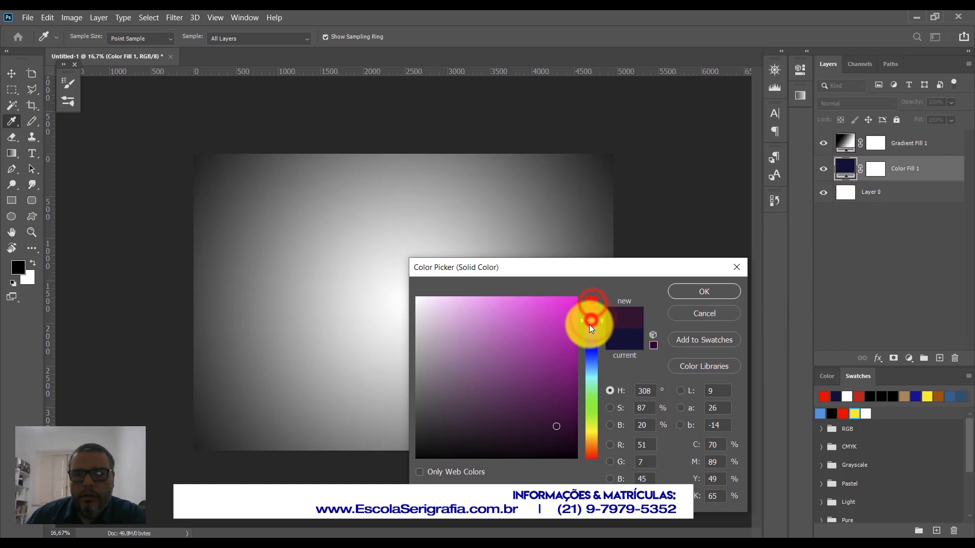
{"action": "left_click", "coordinate": [701, 293]}
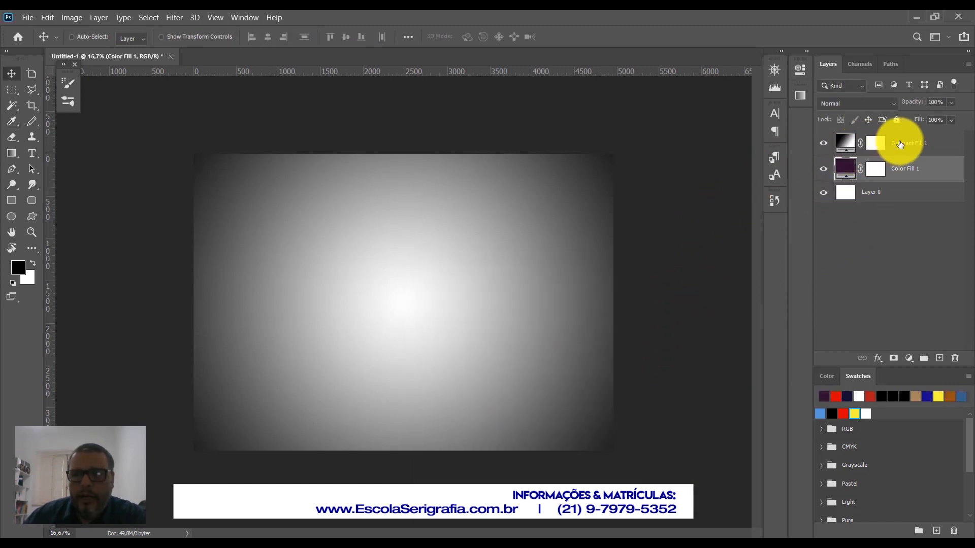
Lower the Gradient Fill 1 layer's opacity to about 55% to blend it with the solid color beneath
{"action": "left_click", "coordinate": [853, 143]}
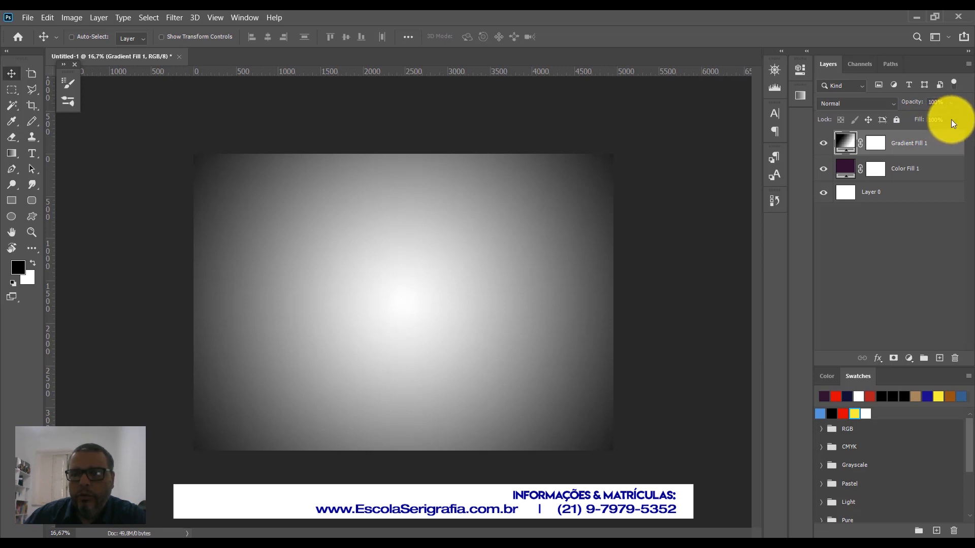
{"action": "left_click_drag", "start_coordinate": [943, 131], "coordinate": [953, 83]}
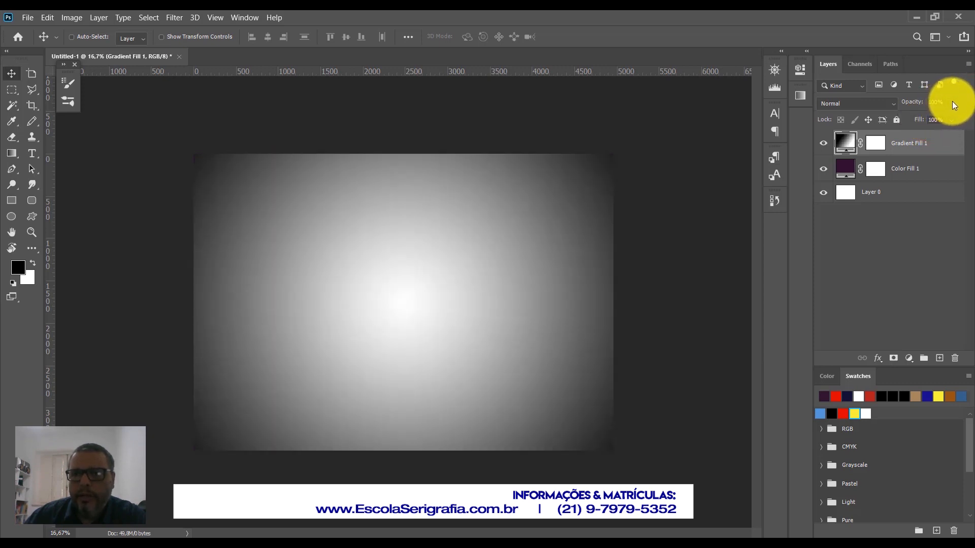
{"action": "left_click", "coordinate": [951, 103]}
{"action": "left_click_drag", "start_coordinate": [953, 119], "coordinate": [937, 114]}
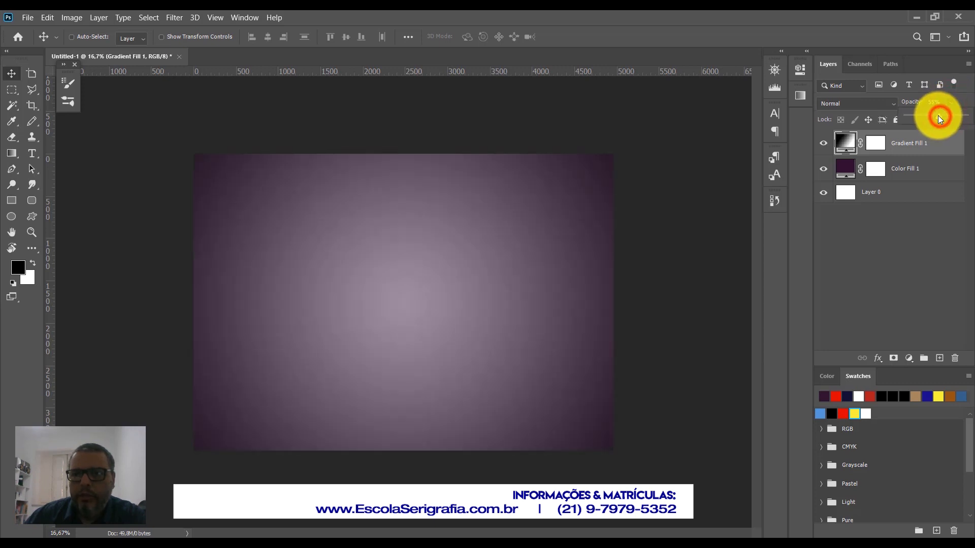
Recolor the Color Fill 1 layer, trying pure red (255, 0, 0) before choosing a medium-dark blue
{"action": "double_click", "coordinate": [846, 169]}
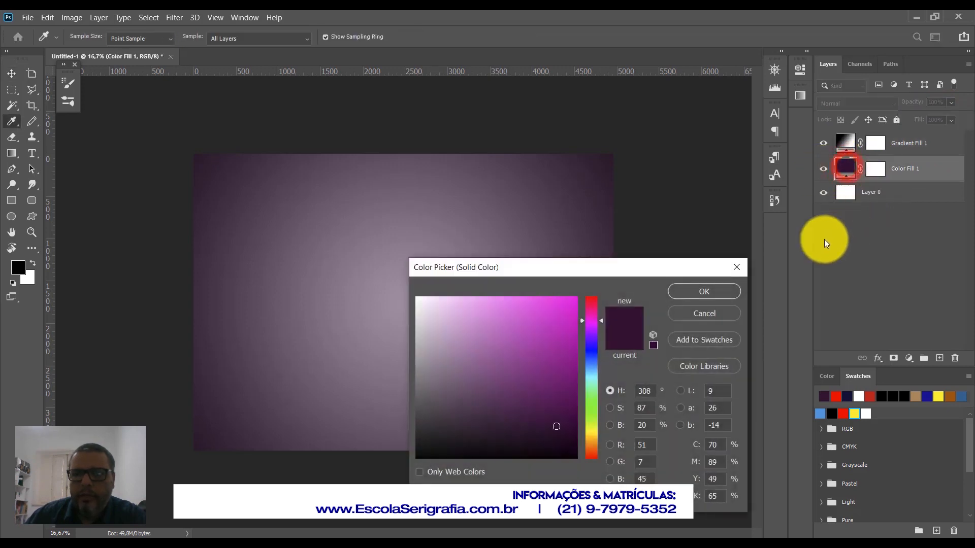
{"action": "left_click_drag", "start_coordinate": [585, 343], "coordinate": [589, 275]}
{"action": "left_click_drag", "start_coordinate": [564, 321], "coordinate": [640, 270]}
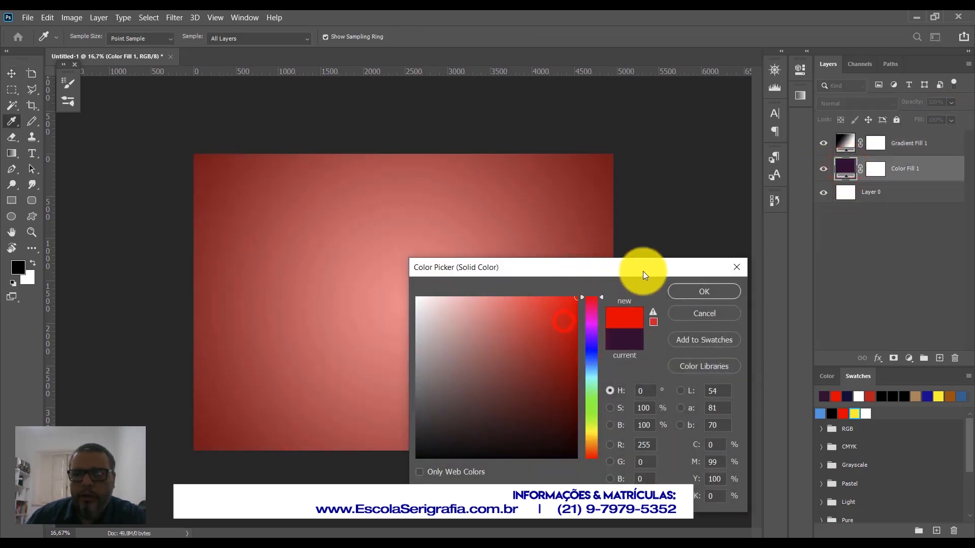
{"action": "left_click", "coordinate": [591, 353]}
{"action": "mouse_move", "coordinate": [544, 359]}
{"action": "left_mouse_down"}
{"action": "mouse_move", "coordinate": [540, 333]}
{"action": "mouse_move", "coordinate": [522, 371]}
{"action": "mouse_move", "coordinate": [550, 363]}
{"action": "left_mouse_up"}
{"action": "left_click", "coordinate": [676, 292]}
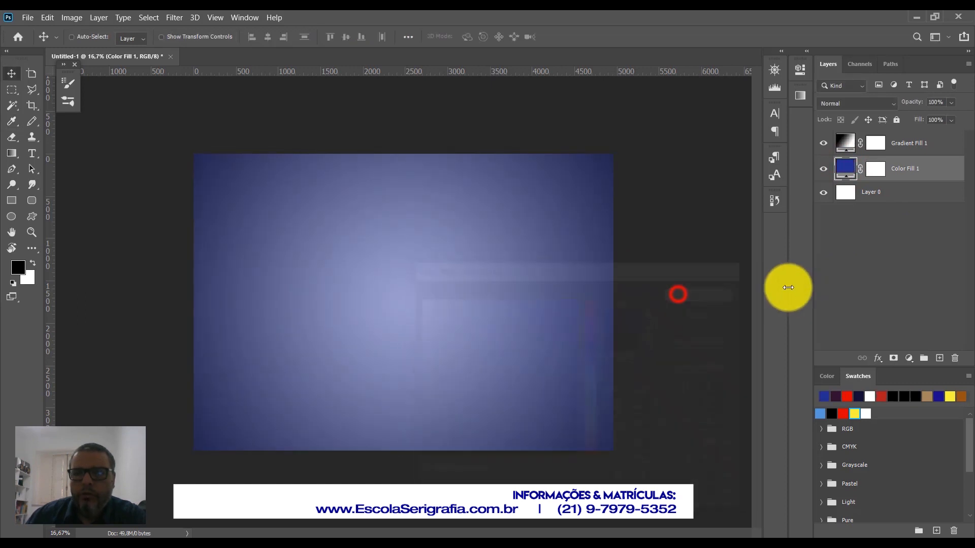
Hide and show the Gradient Fill 1 layer to compare, and set the gradient's scale to 144%
{"action": "left_click", "coordinate": [823, 146]}
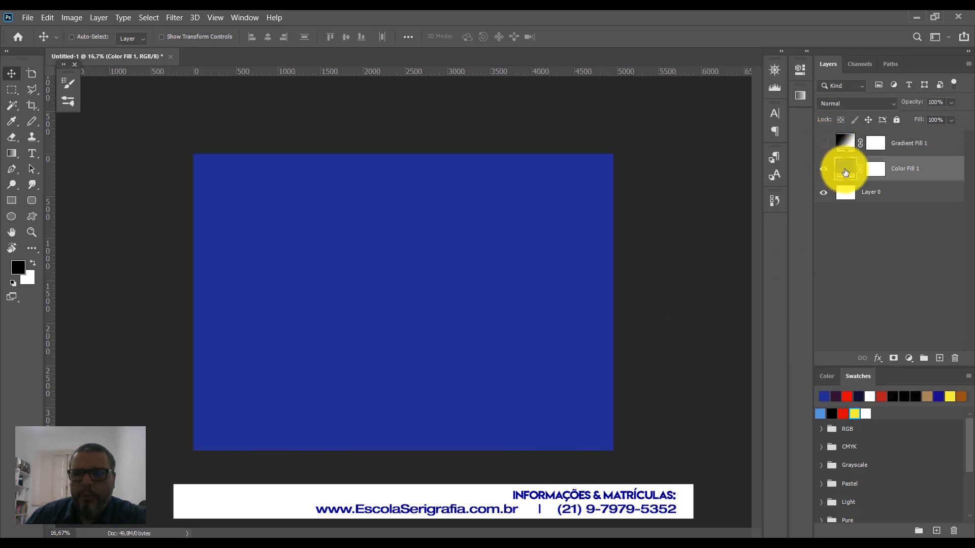
{"action": "left_click", "coordinate": [824, 143]}
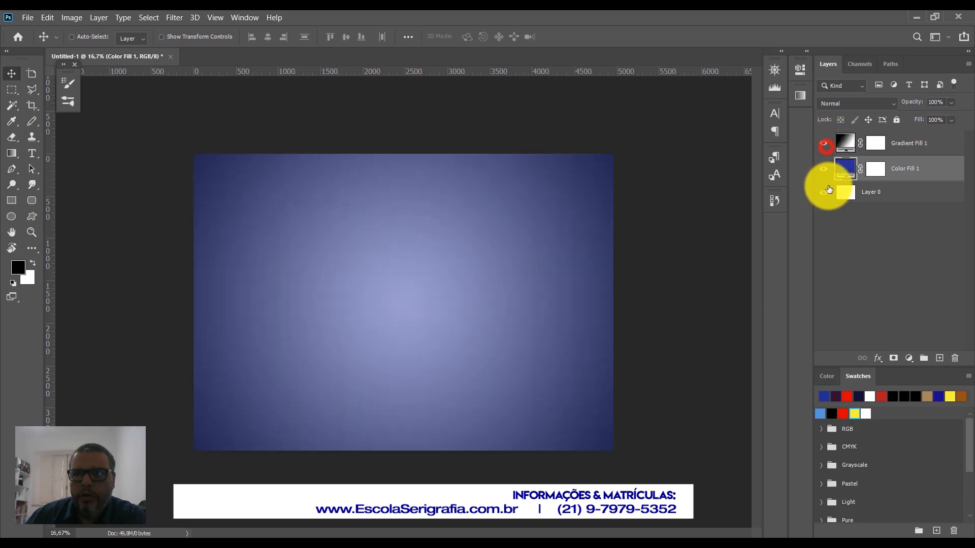
{"action": "double_click", "coordinate": [845, 143]}
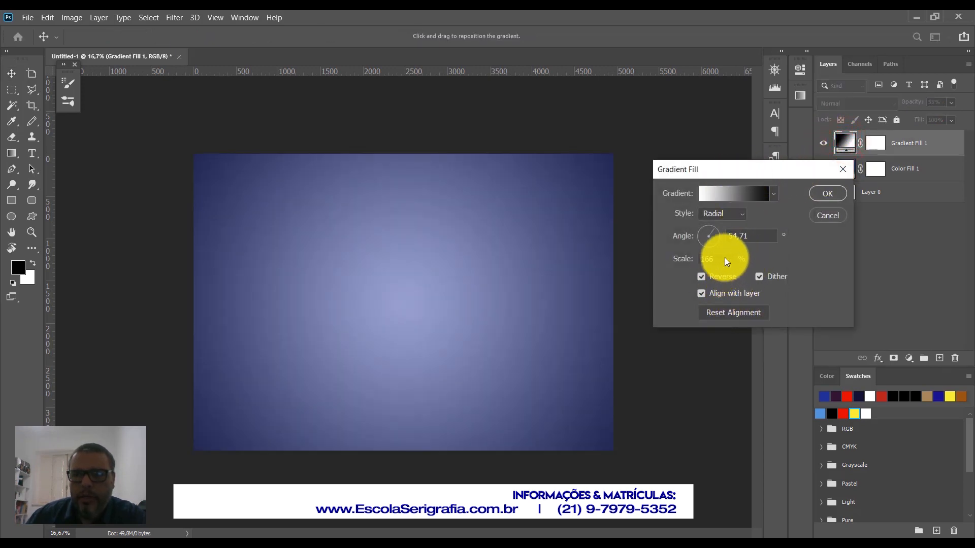
{"action": "left_click_drag", "start_coordinate": [736, 275], "coordinate": [732, 277]}
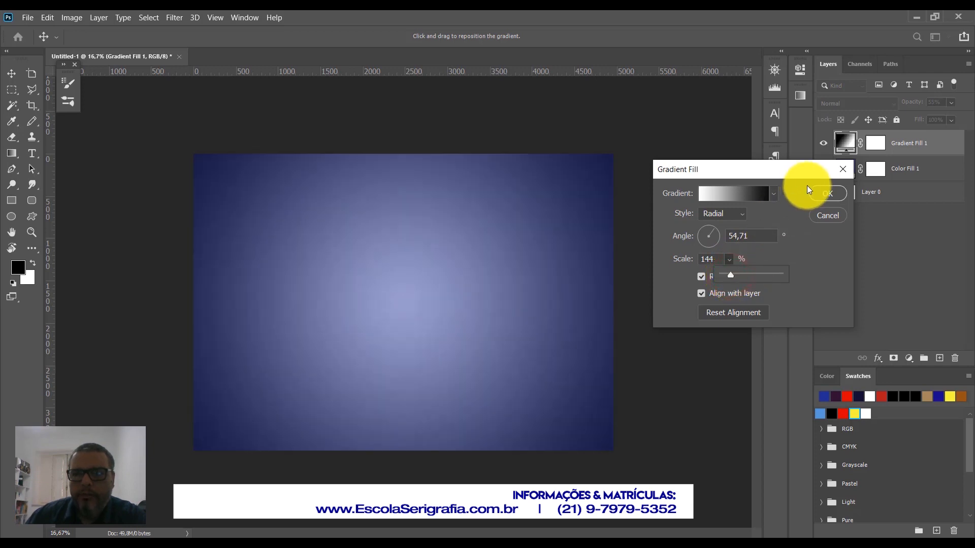
{"action": "left_click", "coordinate": [827, 194]}
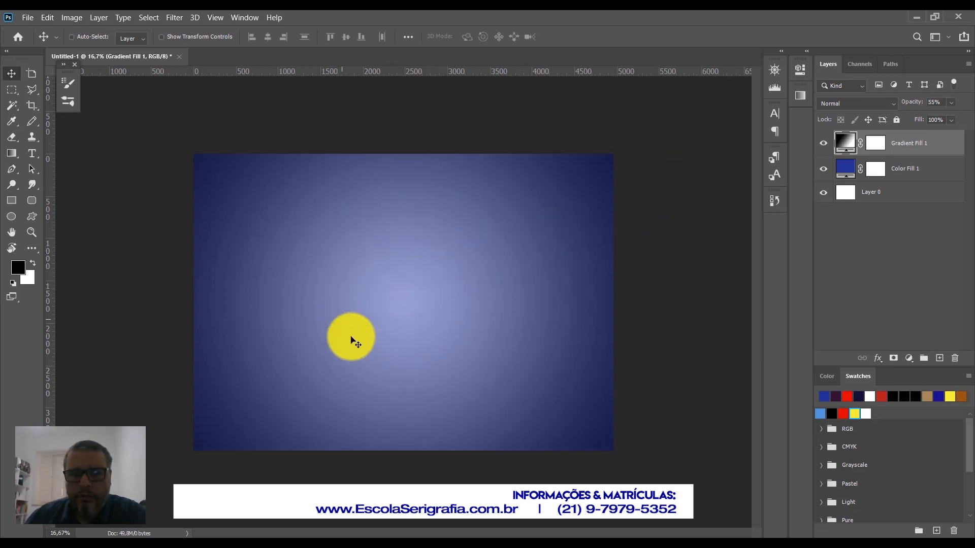
Review the gradient fill settings without changes and adjust the Gradient Fill 1 layer's opacity to 61%
{"action": "double_click", "coordinate": [846, 141]}
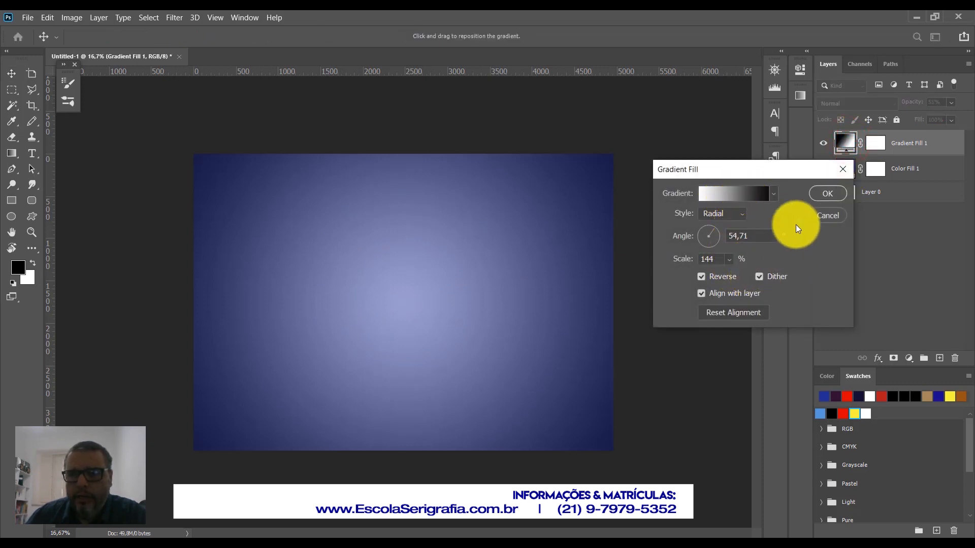
{"action": "left_click", "coordinate": [825, 216]}
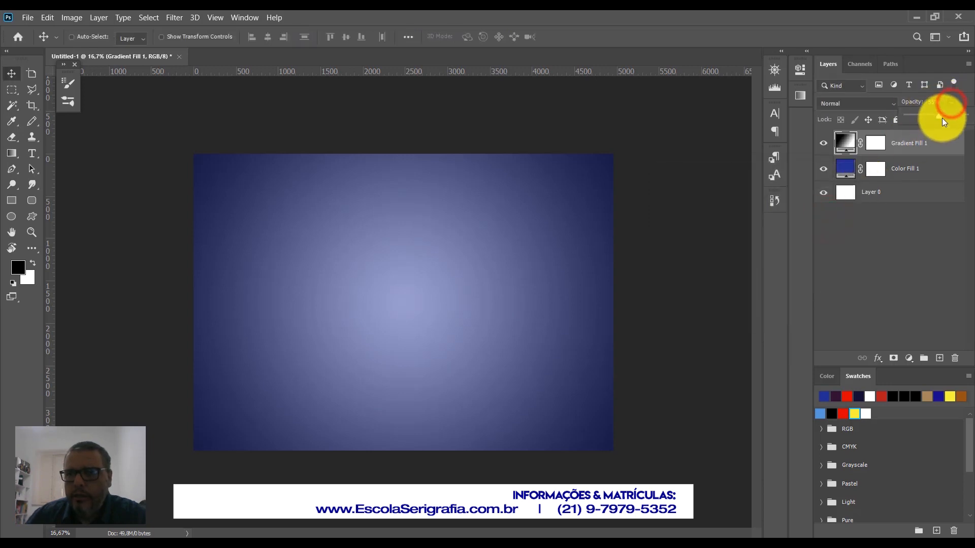
{"action": "mouse_move", "coordinate": [945, 115]}
{"action": "left_mouse_down"}
{"action": "mouse_move", "coordinate": [973, 120]}
{"action": "mouse_move", "coordinate": [944, 117]}
{"action": "left_mouse_up"}
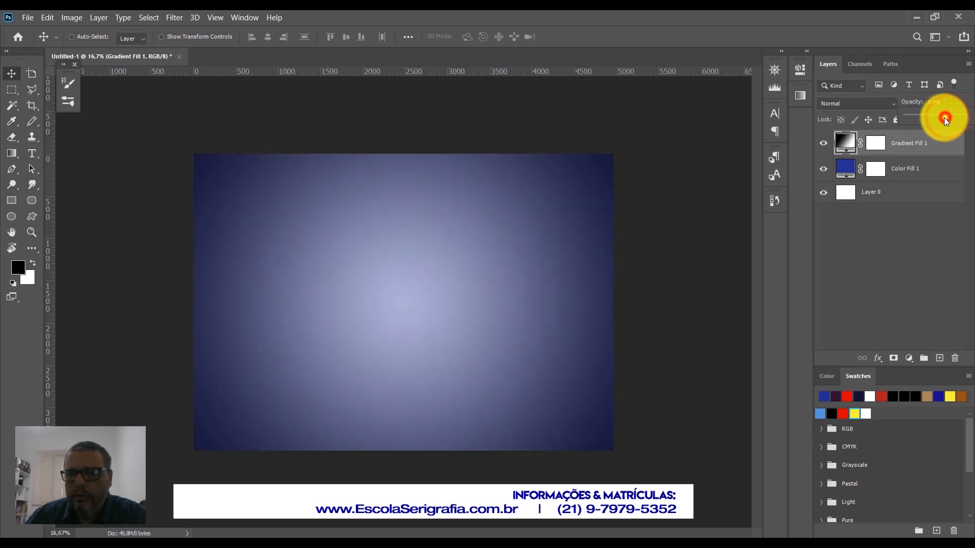
{"action": "left_click_drag", "start_coordinate": [942, 118], "coordinate": [937, 120]}
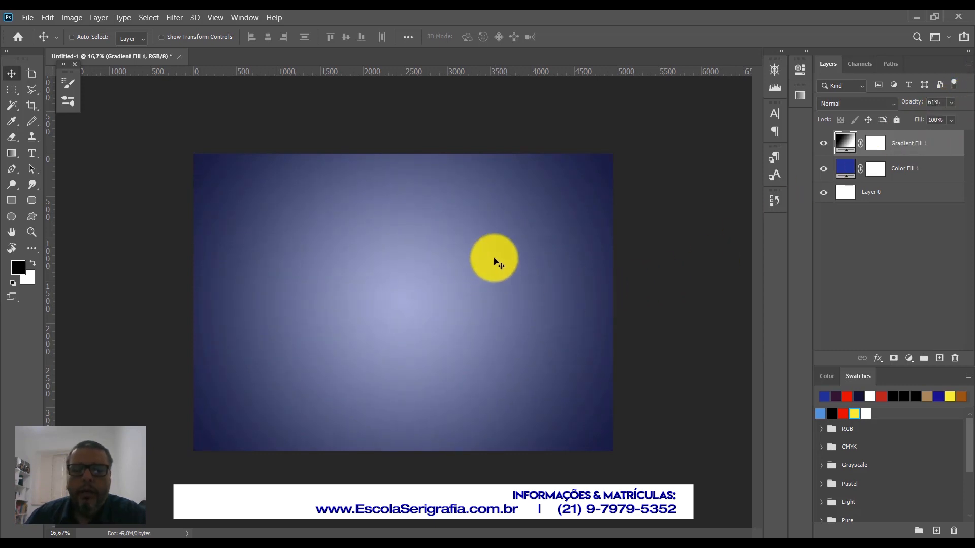
Add the text "Escola Serigrafia" on a new layer and move it to the upper center of the canvas
{"action": "left_click", "coordinate": [34, 155]}
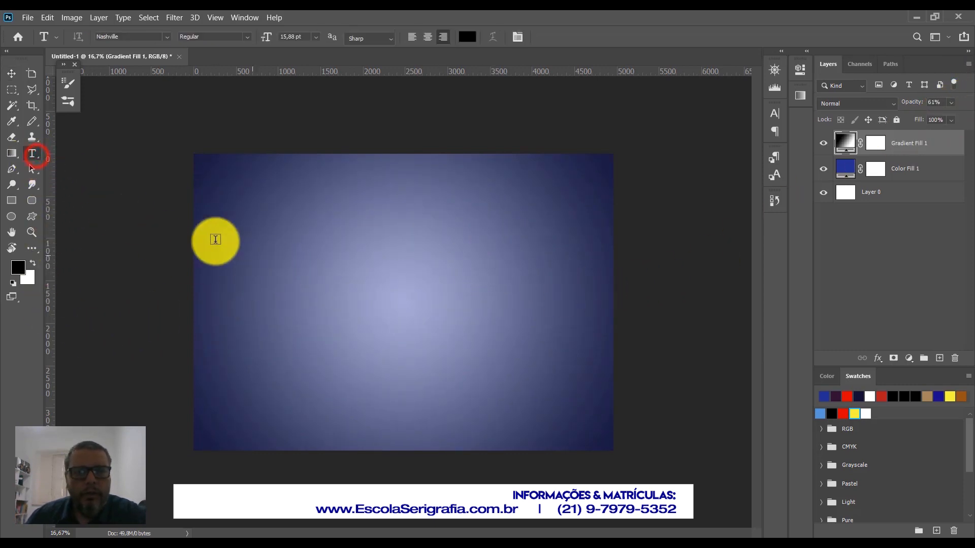
{"action": "left_click", "coordinate": [252, 236]}
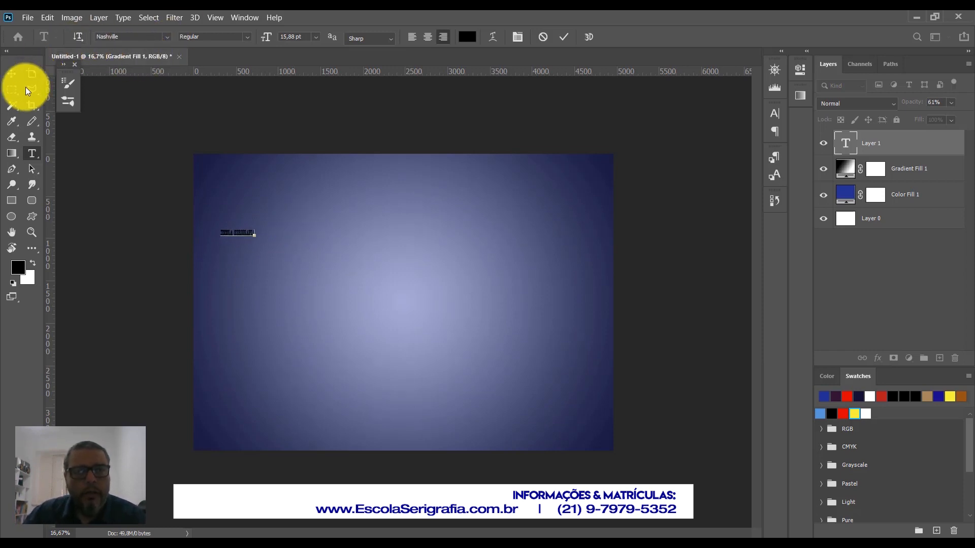
{"action": "left_click", "coordinate": [10, 74]}
{"action": "left_click_drag", "start_coordinate": [242, 234], "coordinate": [419, 227]}
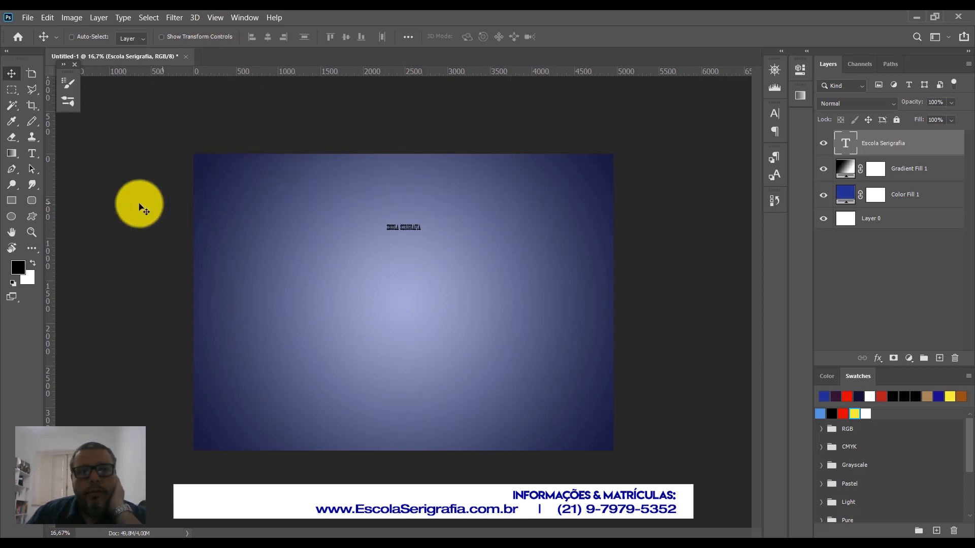
Select the whole "Escola Serigrafia" text and change its font to The Bold Font
{"action": "left_click", "coordinate": [31, 152]}
{"action": "left_click", "coordinate": [408, 228]}
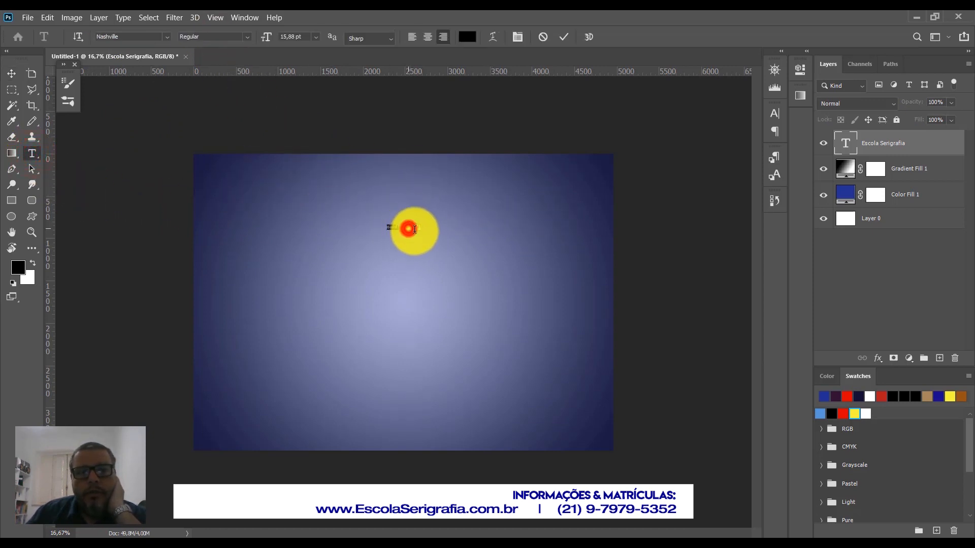
{"action": "left_click", "coordinate": [393, 227]}
{"action": "left_click_drag", "start_coordinate": [393, 227], "coordinate": [387, 226]}
{"action": "left_click", "coordinate": [431, 229]}
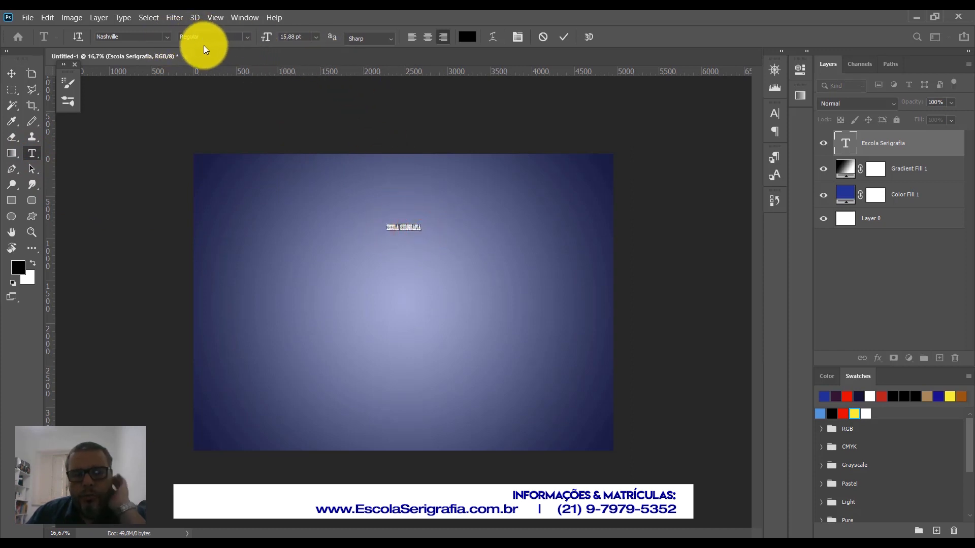
{"action": "left_click", "coordinate": [167, 37]}
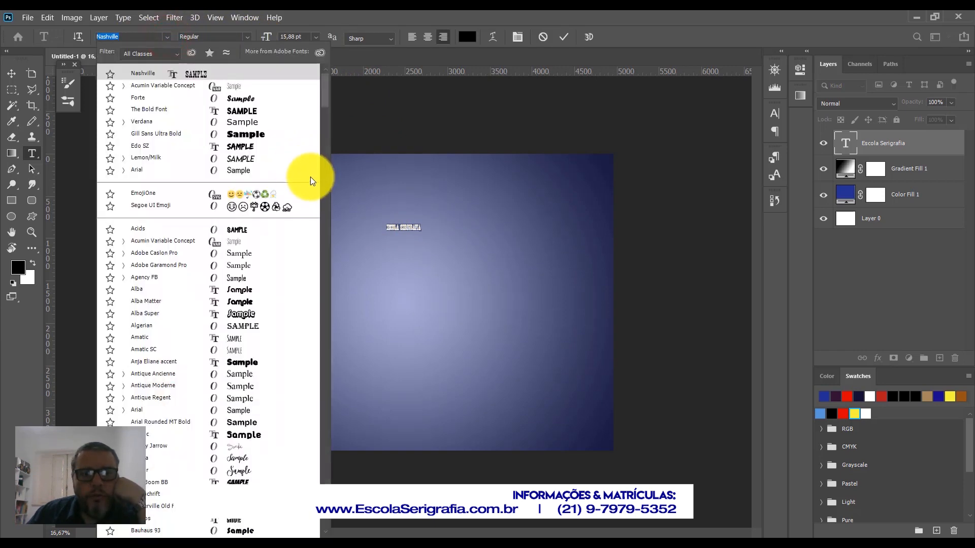
{"action": "left_click", "coordinate": [248, 109]}
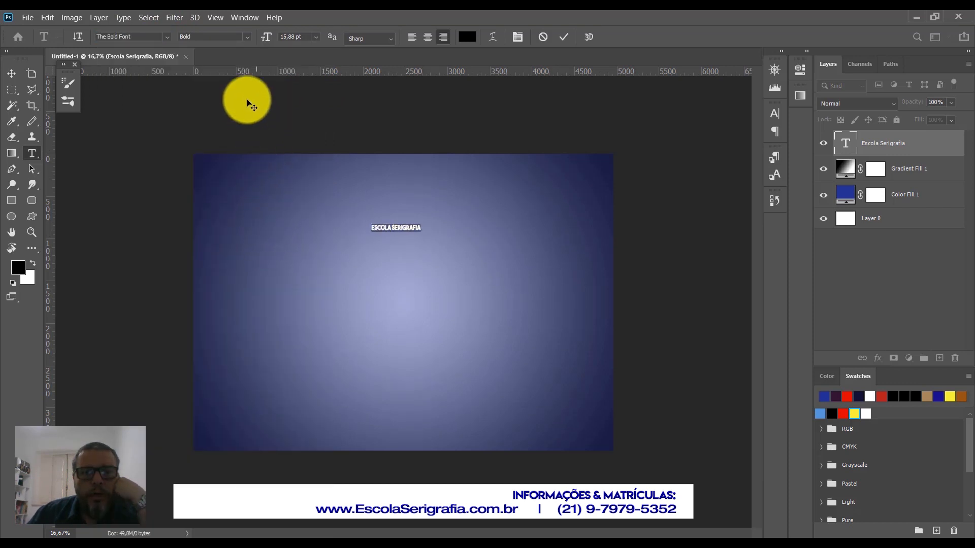
Set the "Escola Serigrafia" text size to 100 pt and center it horizontally in the upper half of the canvas
{"action": "left_click_drag", "start_coordinate": [266, 41], "coordinate": [297, 40]}
{"action": "left_click", "coordinate": [303, 37]}
{"action": "double_click", "coordinate": [301, 37]}
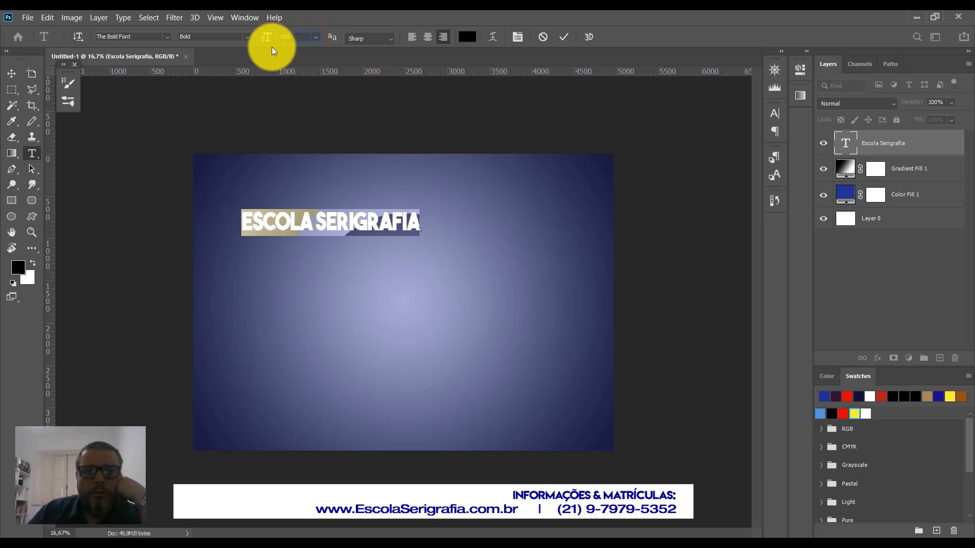
{"action": "key", "text": "Return"}
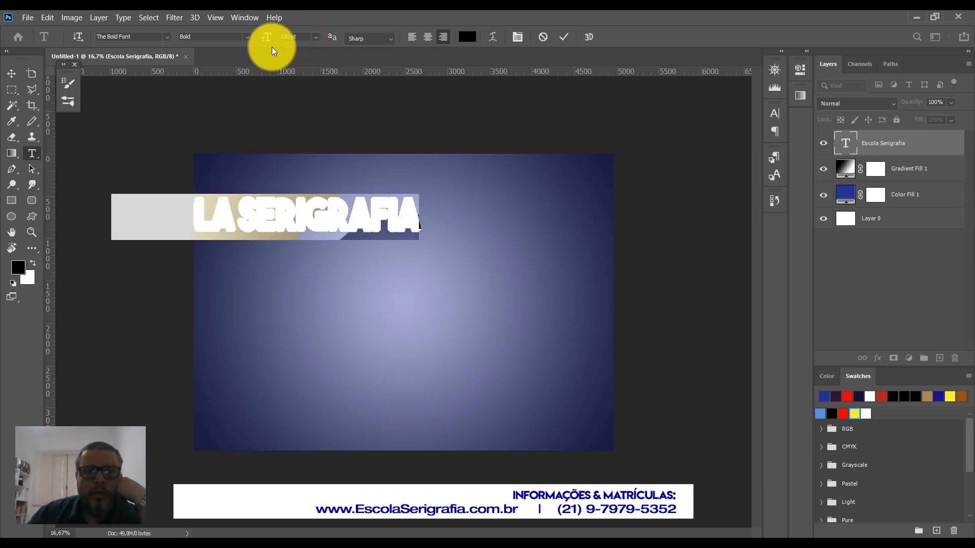
{"action": "left_click", "coordinate": [20, 75]}
{"action": "left_click_drag", "start_coordinate": [264, 205], "coordinate": [405, 255]}
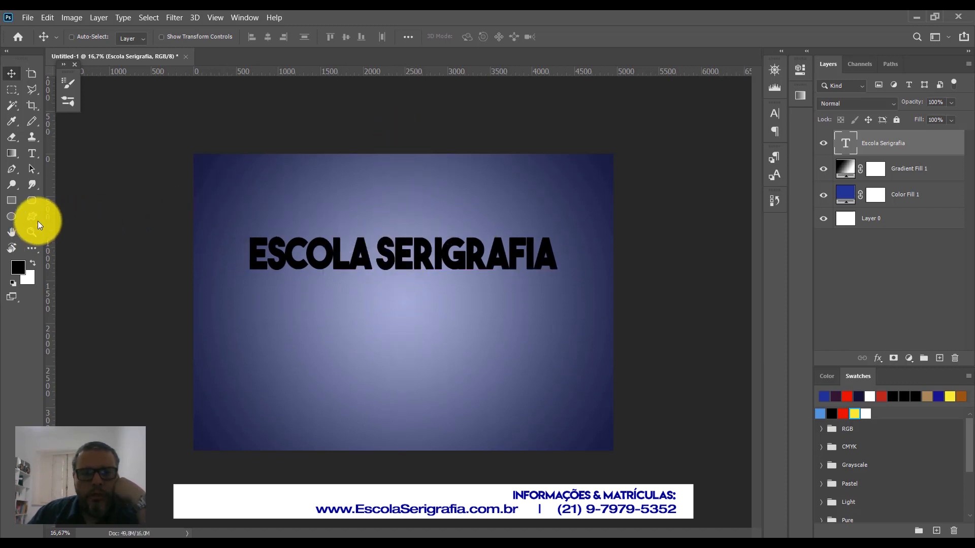
{"action": "left_click", "coordinate": [39, 153]}
{"action": "left_click", "coordinate": [311, 318]}
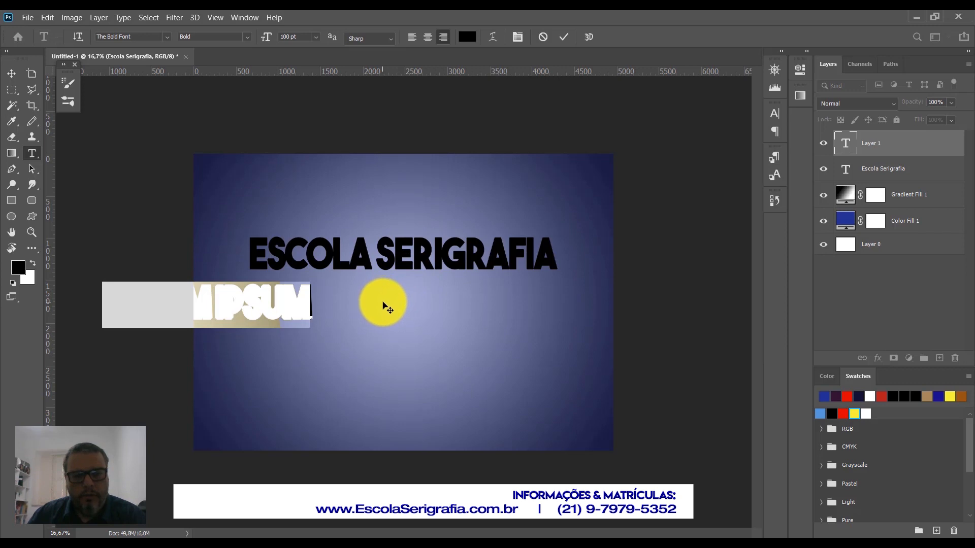
{"action": "key", "text": "Escape"}
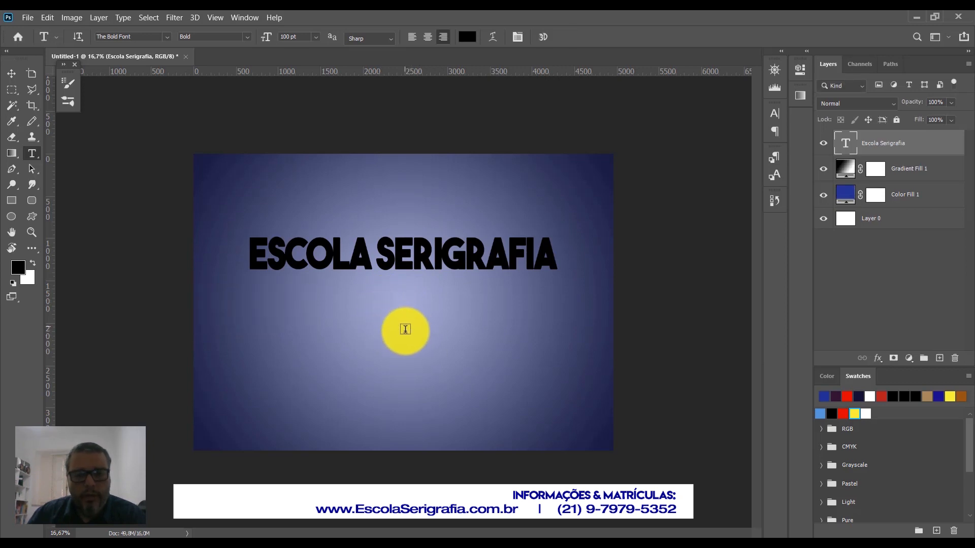
{"action": "left_click", "coordinate": [387, 331]}
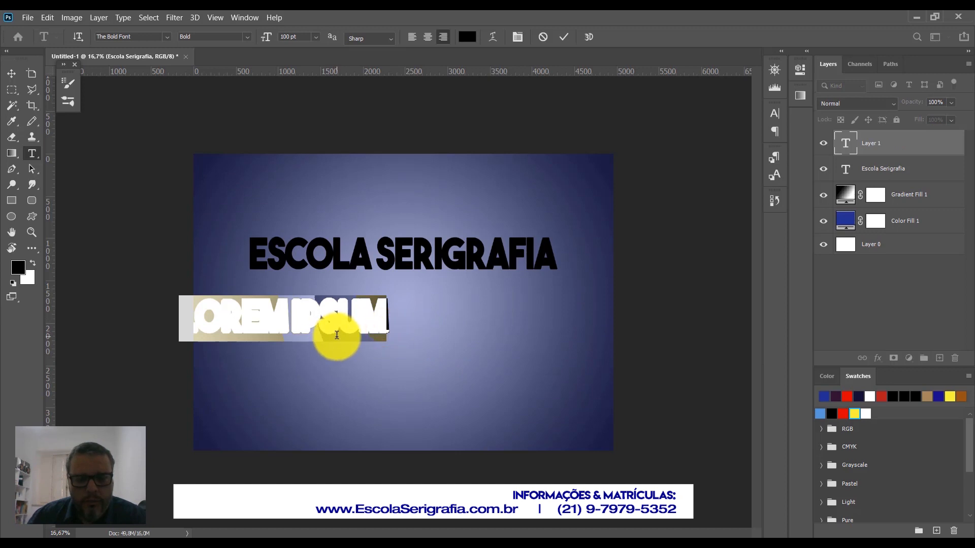
{"action": "key", "text": "BackSpace"}
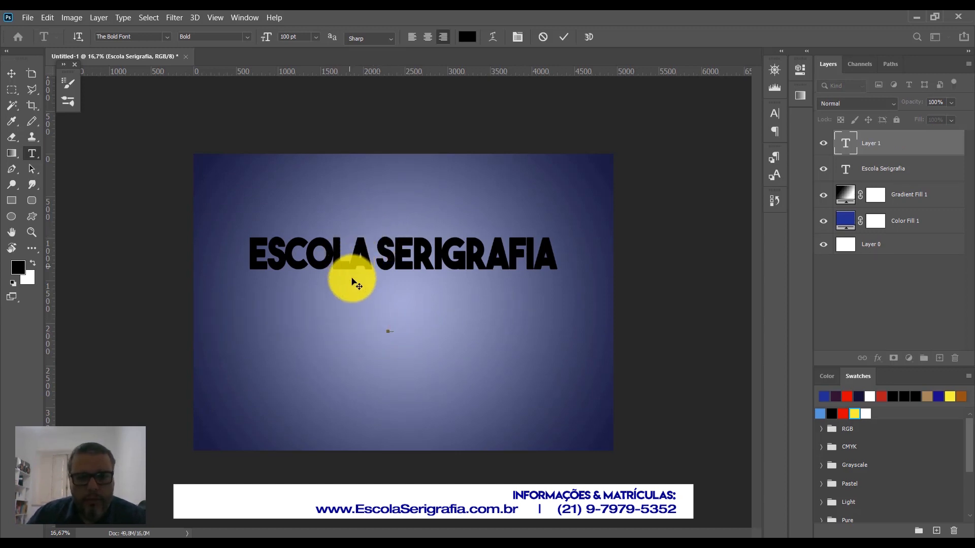
{"action": "left_click", "coordinate": [361, 326]}
{"action": "key", "text": "Escape"}
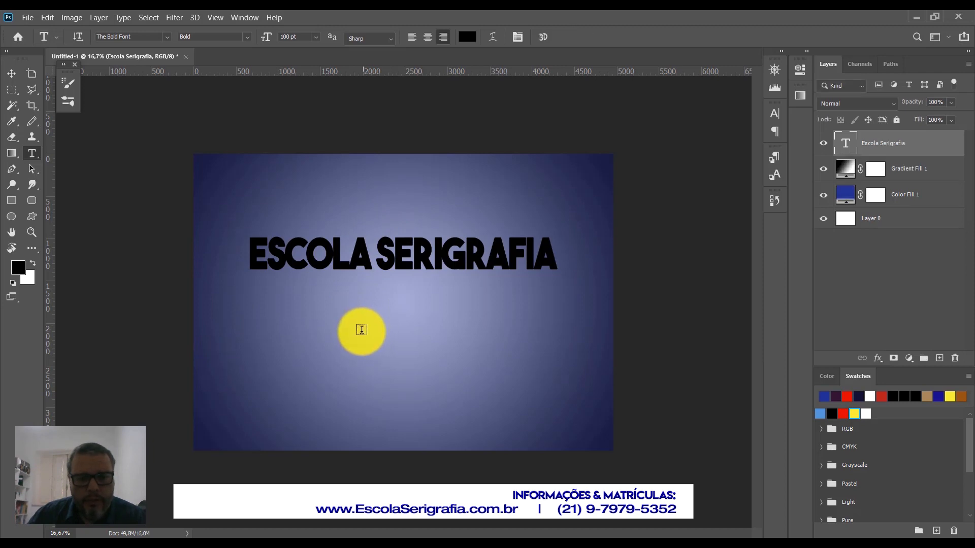
Add a new text layer with the "Lorem Ipsum" placeholder and center it below the "Escola Serigrafia" title
{"action": "left_click", "coordinate": [369, 324]}
{"action": "left_click", "coordinate": [329, 308]}
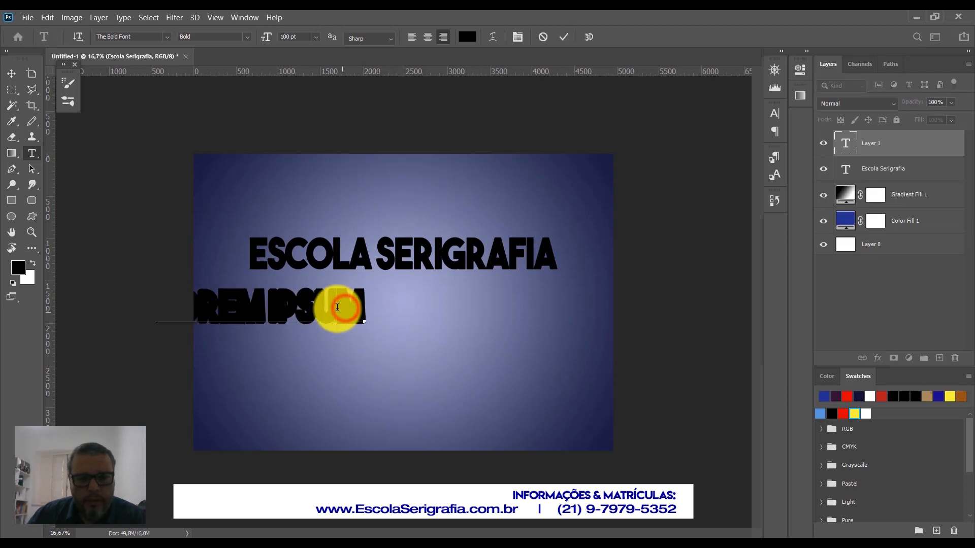
{"action": "left_click_drag", "start_coordinate": [327, 308], "coordinate": [379, 310]}
{"action": "left_click", "coordinate": [12, 74]}
{"action": "left_click_drag", "start_coordinate": [319, 312], "coordinate": [433, 315]}
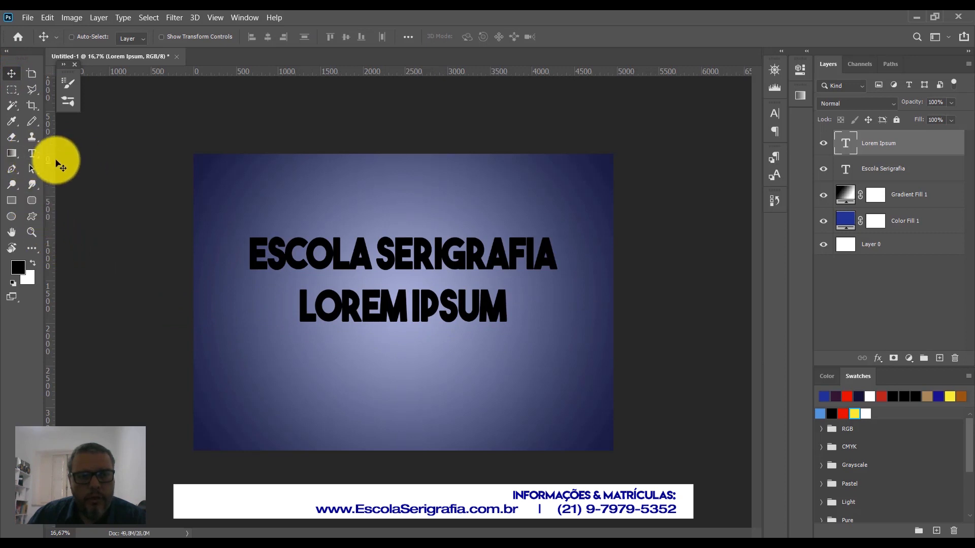
Replace the placeholder with "Curso Completo de Phosothop para Silk screen" on two lines, breaking after "de", and center-align the text
{"action": "left_click", "coordinate": [33, 155]}
{"action": "left_click", "coordinate": [365, 312]}
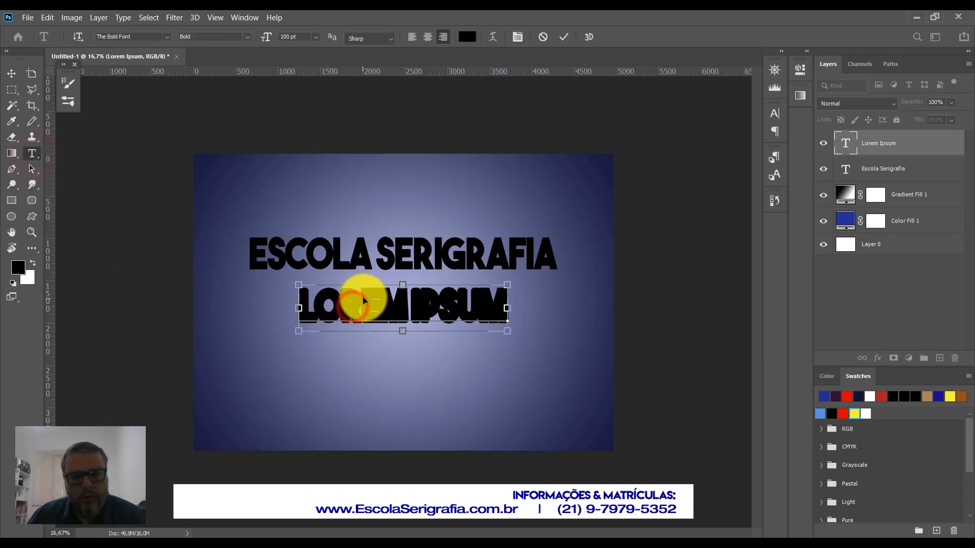
{"action": "key", "text": "ctrl+a"}
{"action": "type", "text": "CURSO COMPL"}
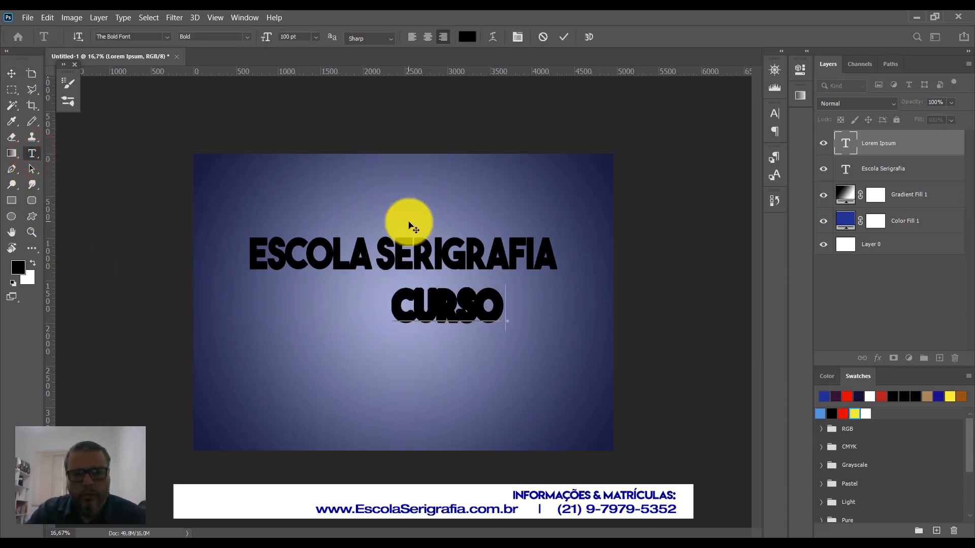
{"action": "type", "text": "O DE"}
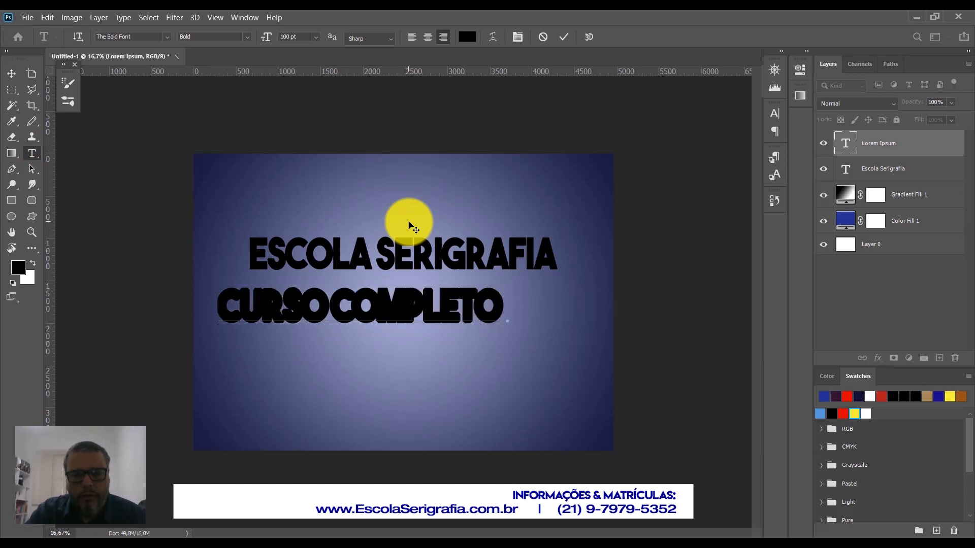
{"action": "type", "text": "PHOTOSHOP PARA"}
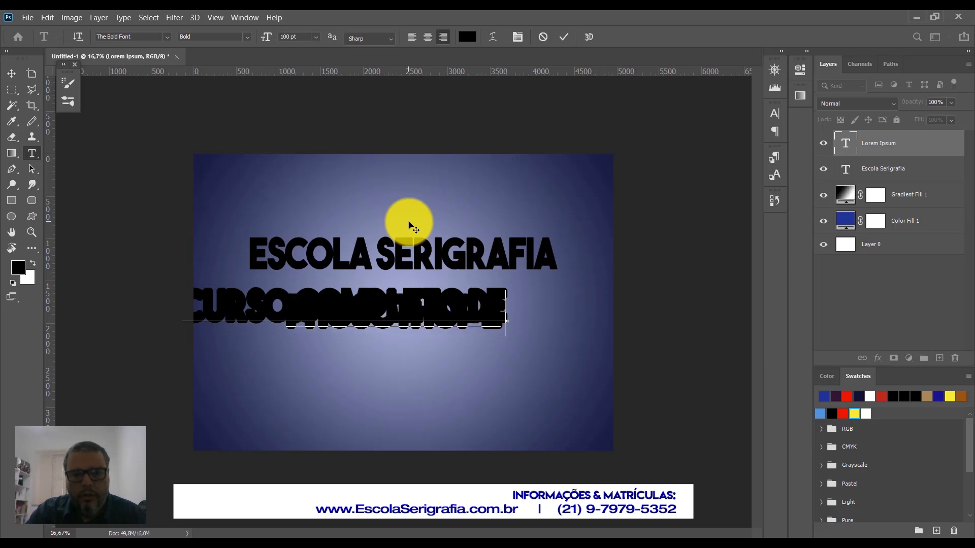
{"action": "type", "text": " SERIGRAFIA"}
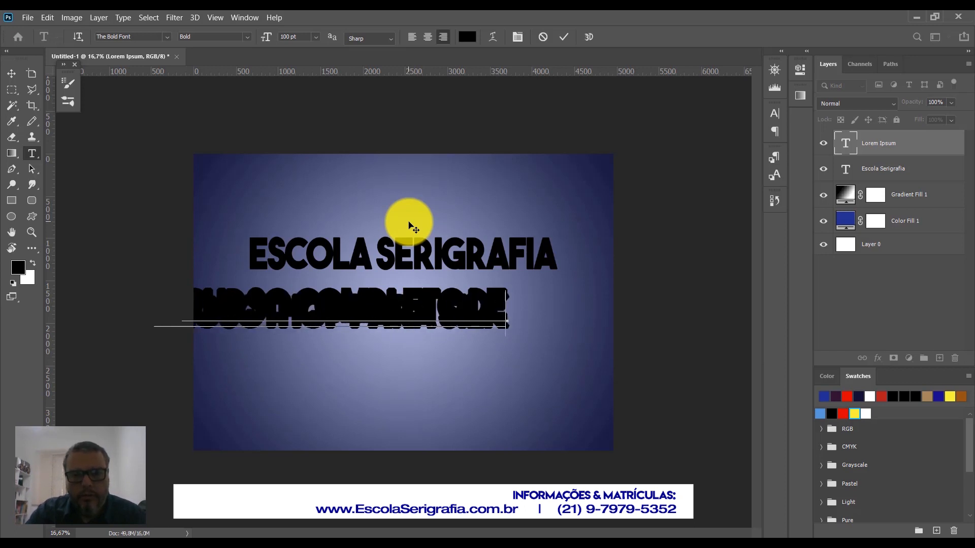
{"action": "key", "text": "ctrl+a"}
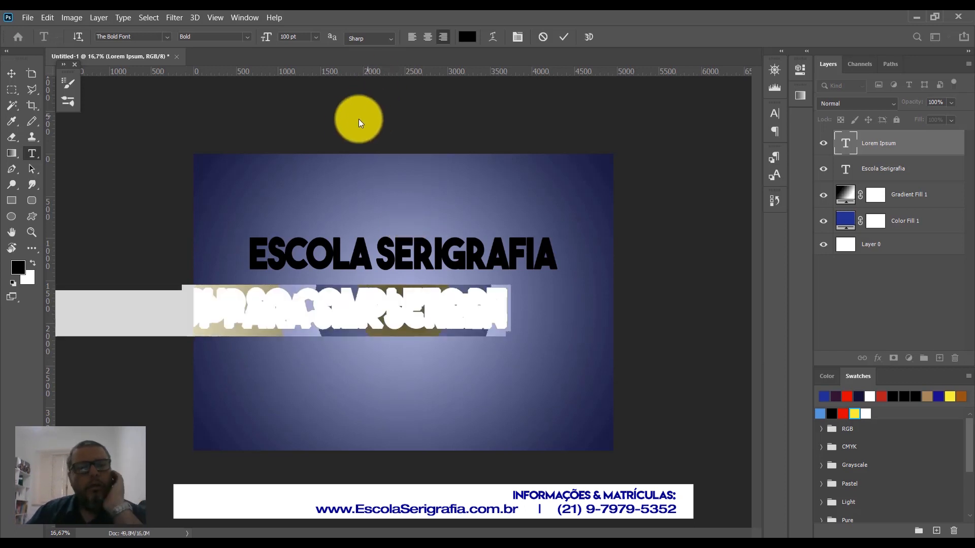
{"action": "left_click", "coordinate": [425, 36]}
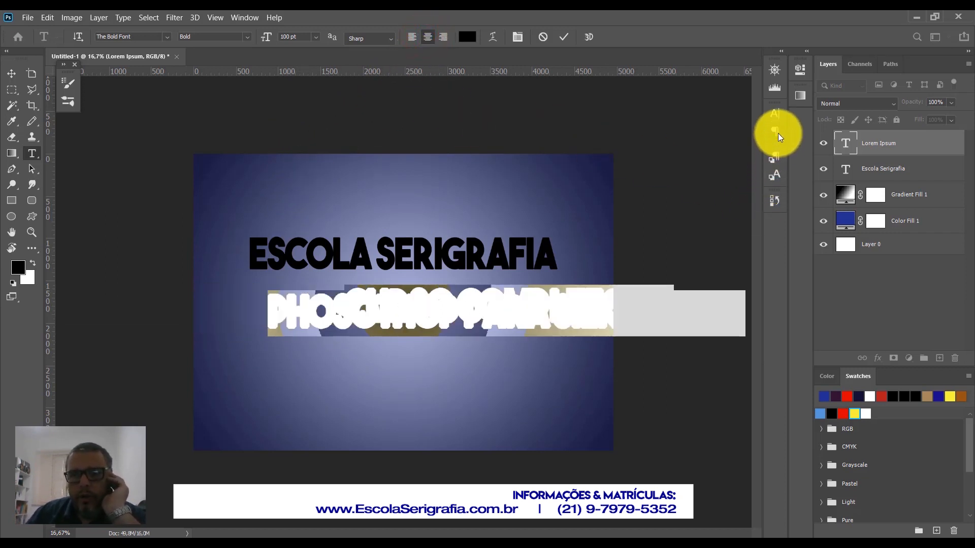
Set the subtitle's font size to 50 pt and its leading to 60 pt, after trying 50 pt leading
{"action": "left_click", "coordinate": [775, 113]}
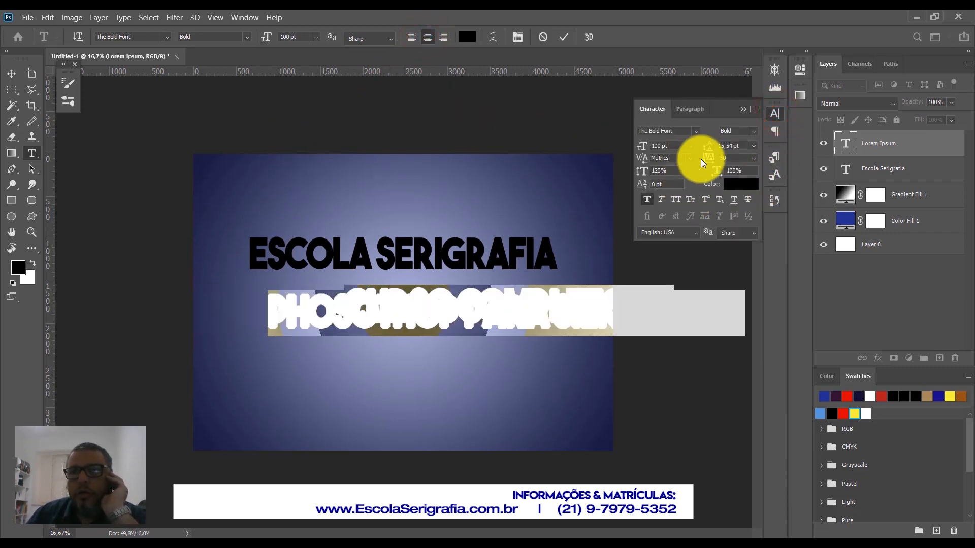
{"action": "left_click_drag", "start_coordinate": [675, 146], "coordinate": [632, 149]}
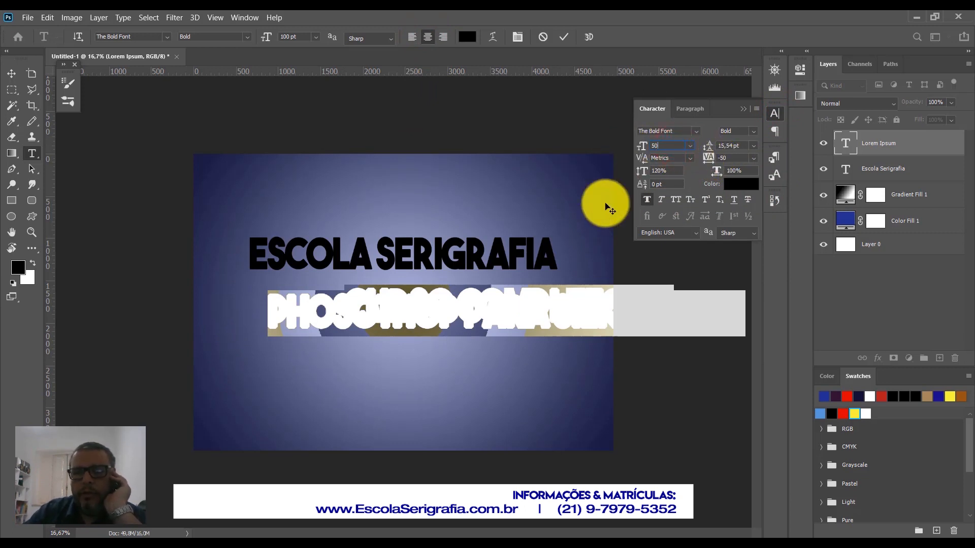
{"action": "left_click", "coordinate": [737, 146]}
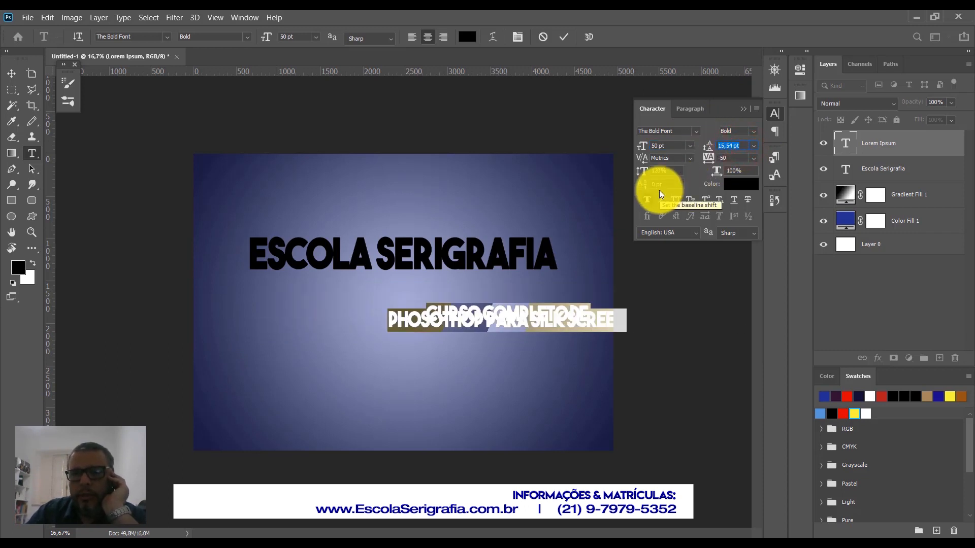
{"action": "type", "text": "50"}
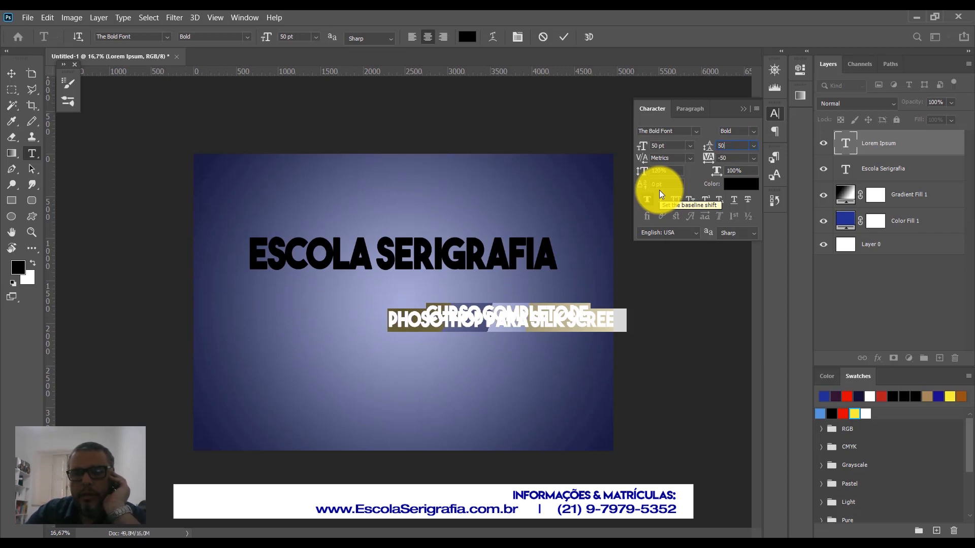
{"action": "key", "text": "Return"}
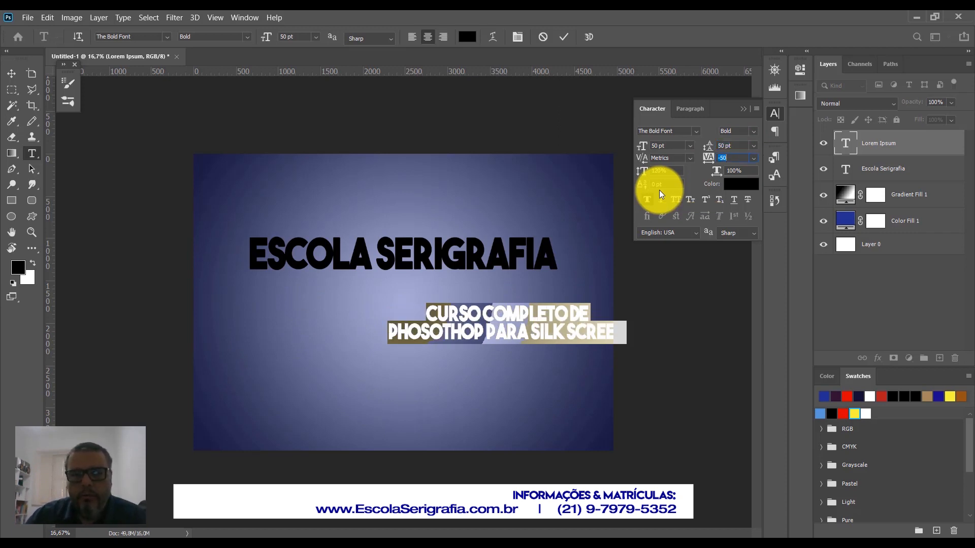
{"action": "left_click_drag", "start_coordinate": [736, 146], "coordinate": [698, 142]}
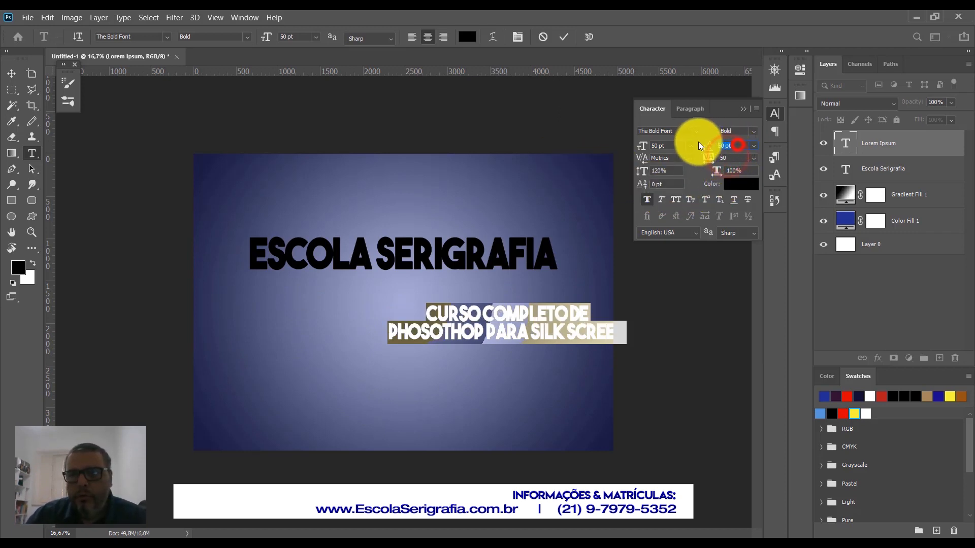
{"action": "type", "text": "60"}
{"action": "key", "text": "Return"}
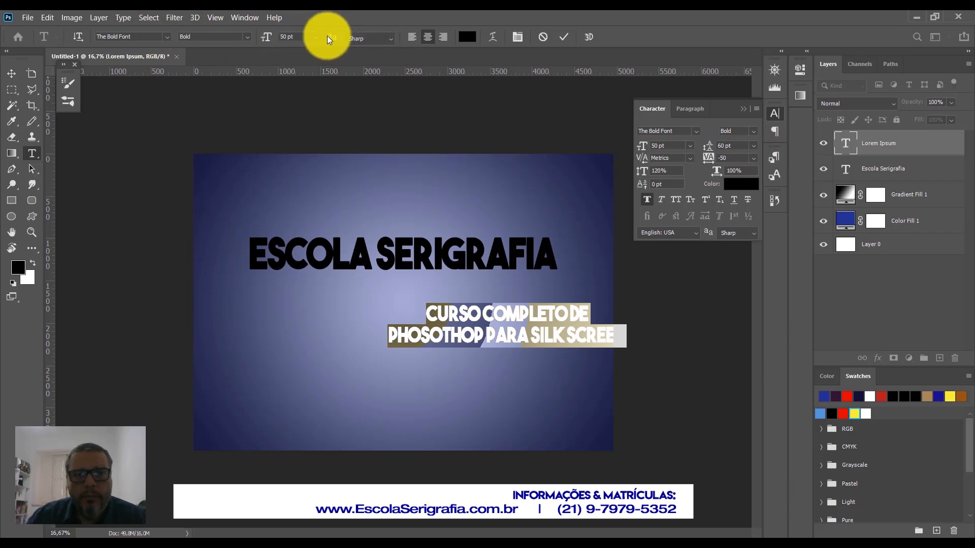
Center the subtitle beneath the "Escola Serigrafia" title and change its text color to white
{"action": "left_click", "coordinate": [11, 73]}
{"action": "left_click_drag", "start_coordinate": [506, 322], "coordinate": [409, 303]}
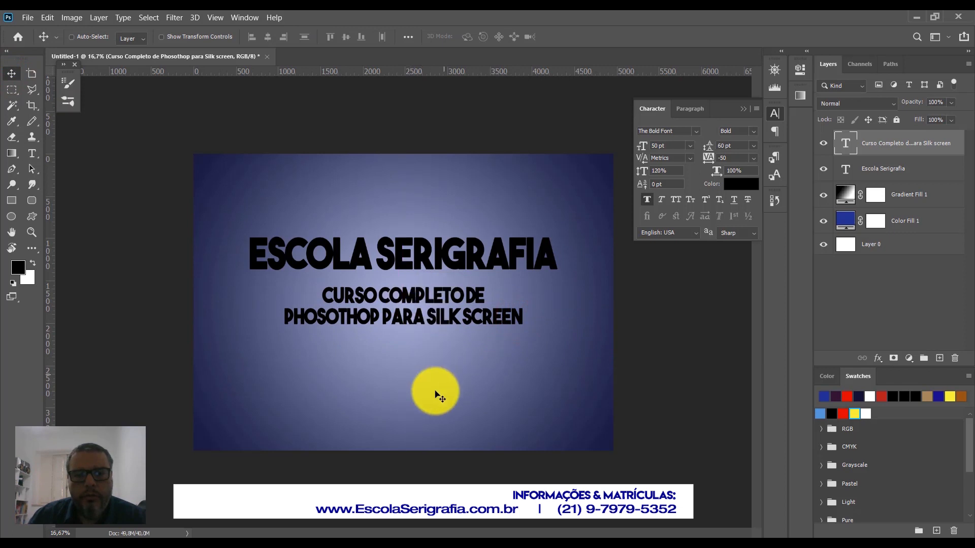
{"action": "left_click", "coordinate": [735, 190]}
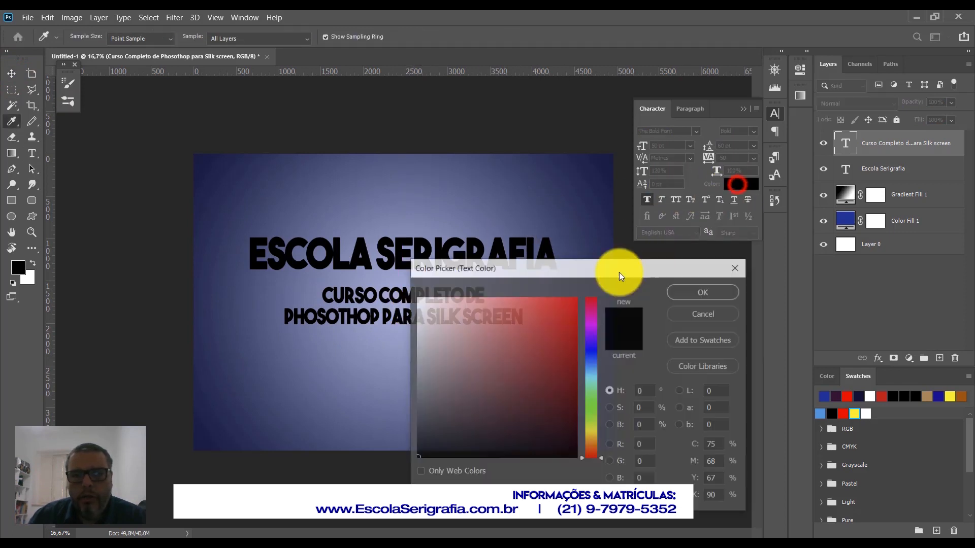
{"action": "left_click_drag", "start_coordinate": [490, 361], "coordinate": [323, 244]}
{"action": "left_click", "coordinate": [721, 291]}
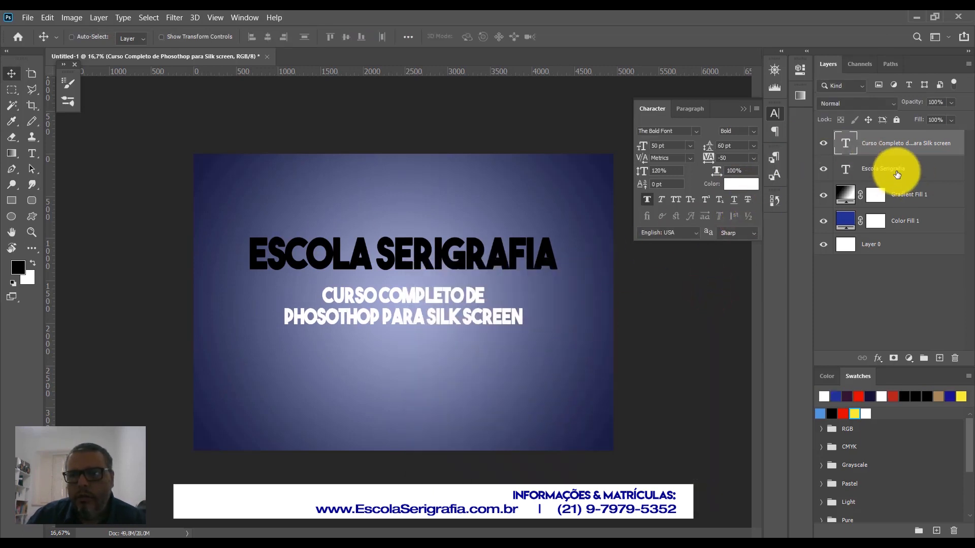
Select both text layers and move them together slightly down toward the middle of the canvas
{"action": "left_click", "coordinate": [895, 144]}
{"action": "left_click", "coordinate": [890, 169]}
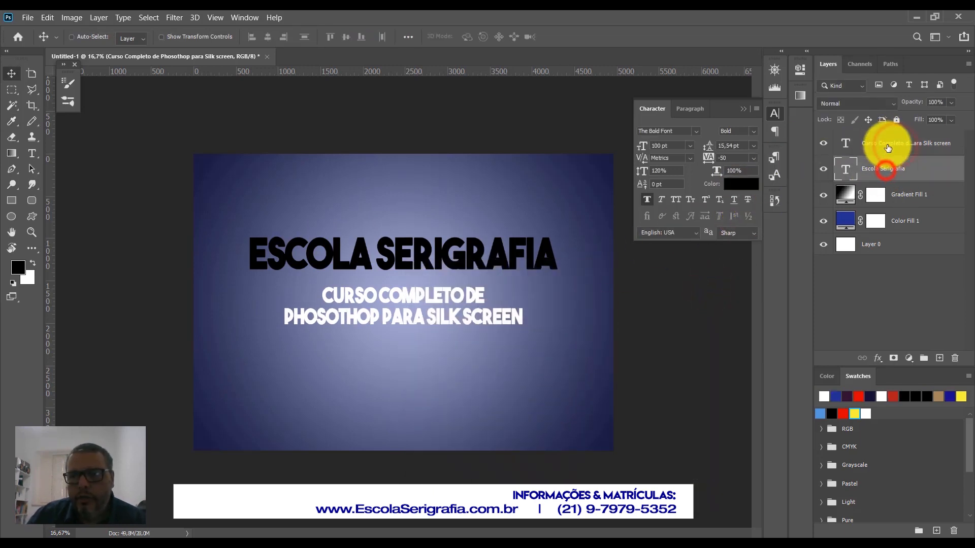
{"action": "left_click", "coordinate": [891, 149]}
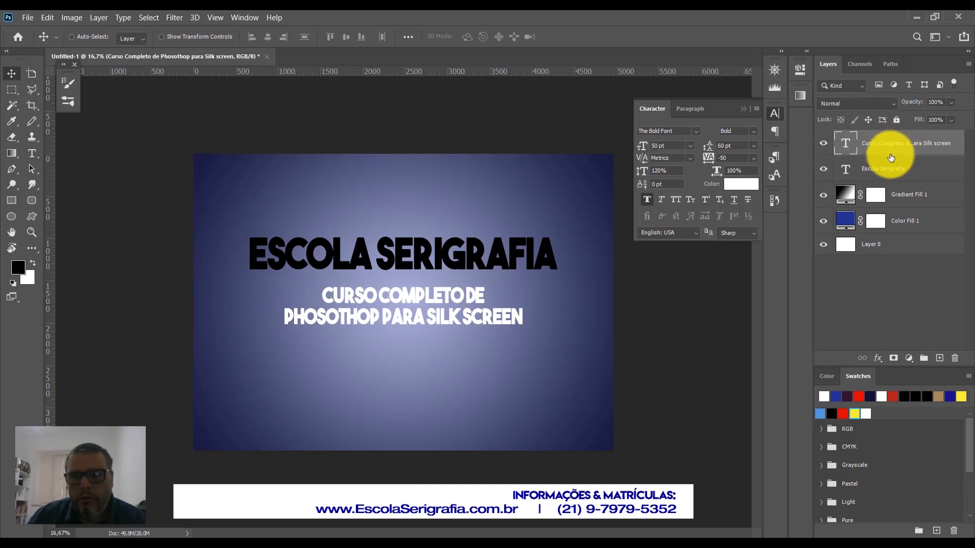
{"action": "left_click", "coordinate": [898, 169], "text": "shift"}
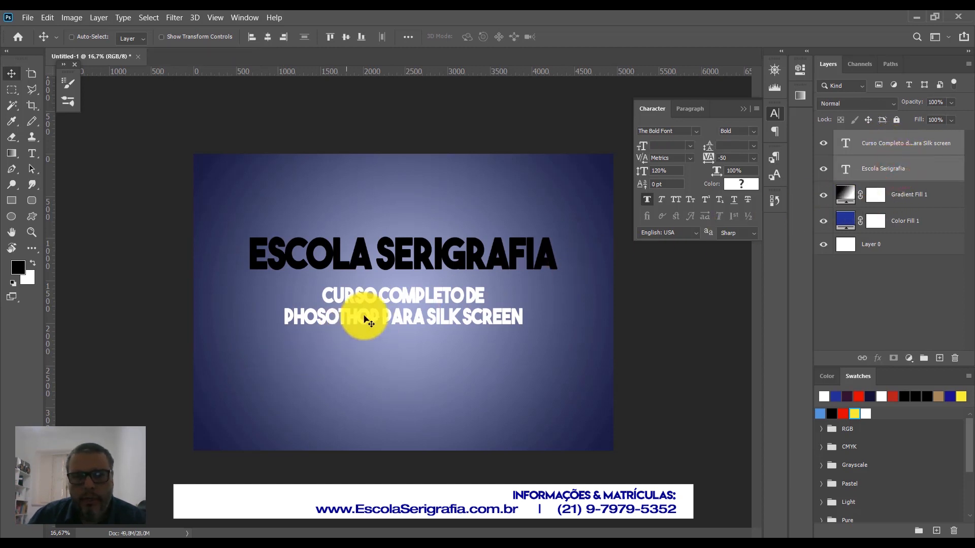
{"action": "left_click_drag", "start_coordinate": [382, 259], "coordinate": [387, 283]}
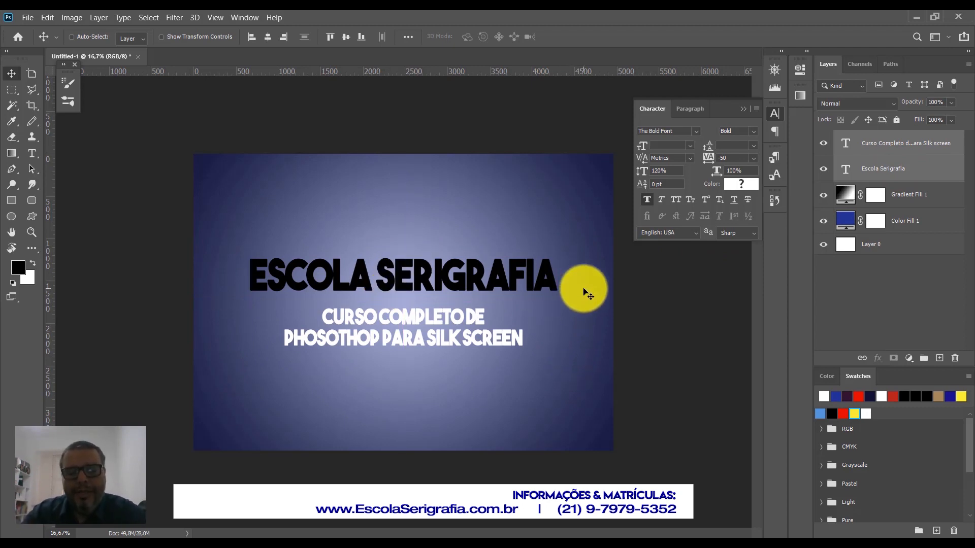
{"action": "left_click", "coordinate": [871, 141]}
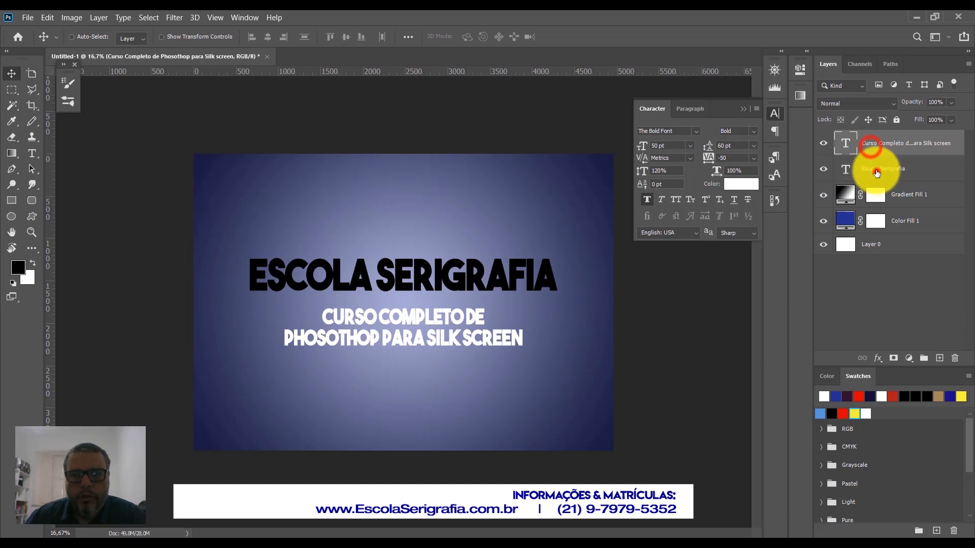
{"action": "left_click", "coordinate": [873, 178]}
{"action": "left_click", "coordinate": [871, 144]}
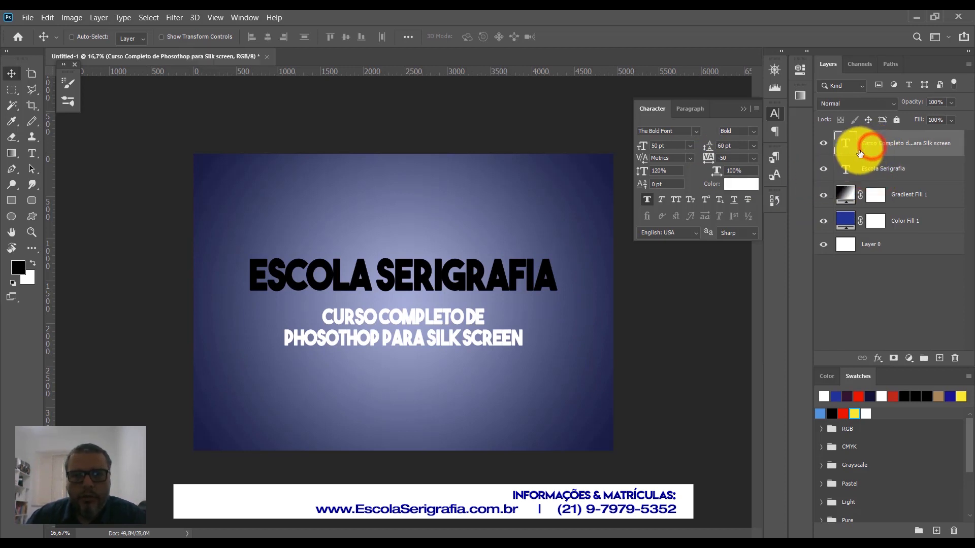
{"action": "left_click", "coordinate": [872, 172]}
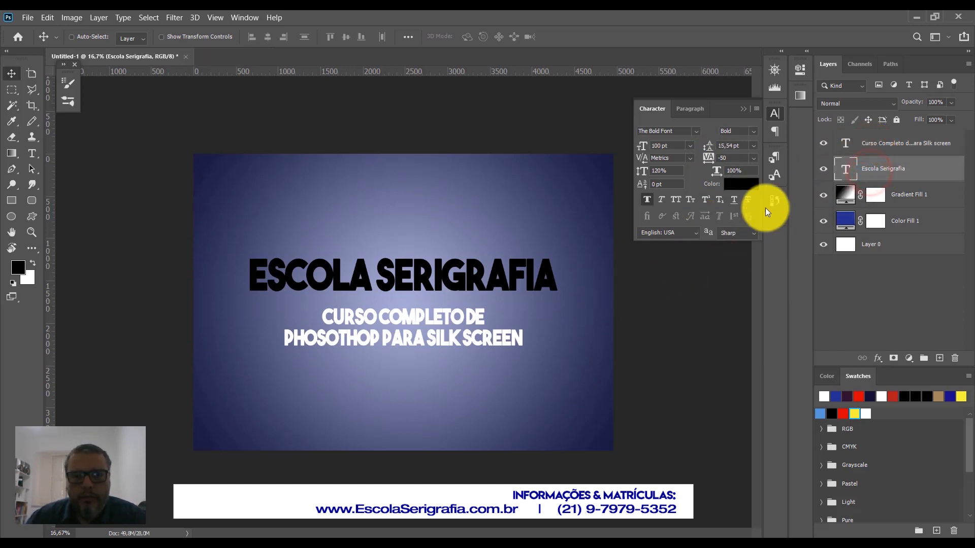
Change the font of the "Curso Completo" subtitle layer to Times New Roman
{"action": "left_click", "coordinate": [901, 148]}
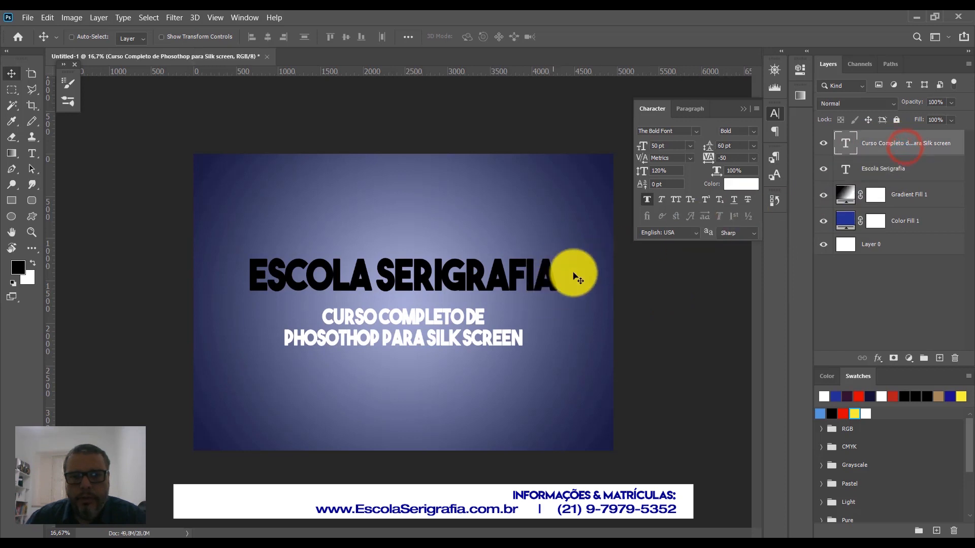
{"action": "left_click", "coordinate": [698, 132]}
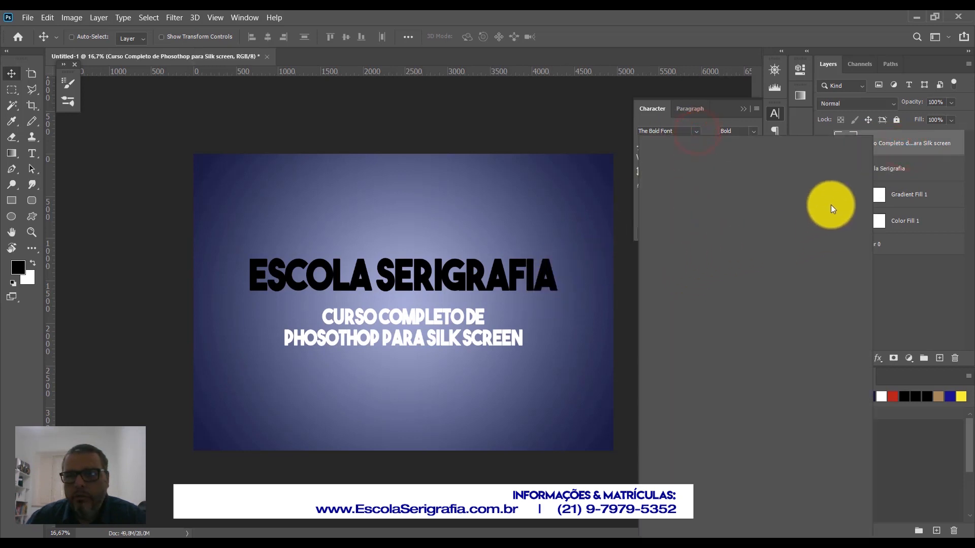
{"action": "left_click", "coordinate": [866, 175]}
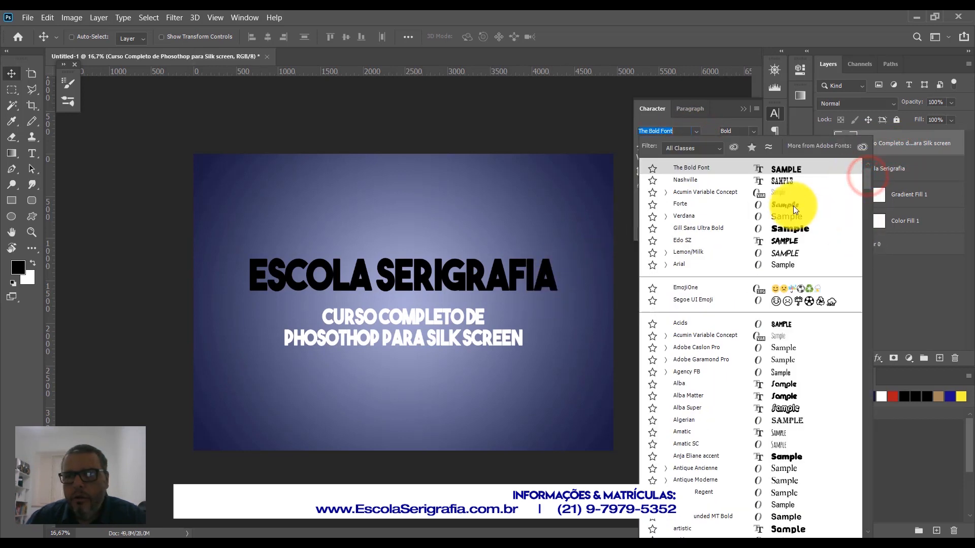
{"action": "left_click_drag", "start_coordinate": [867, 178], "coordinate": [867, 227]}
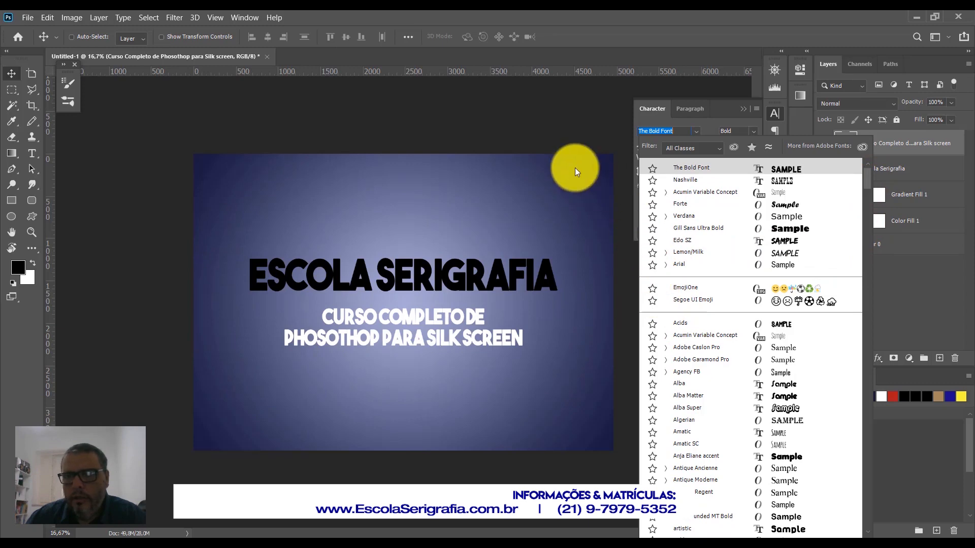
{"action": "left_click", "coordinate": [559, 124]}
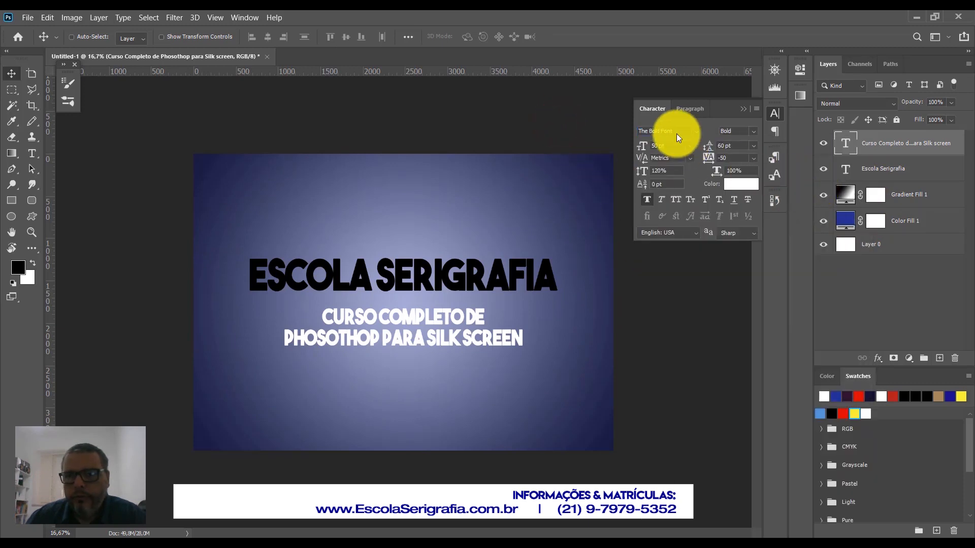
{"action": "left_click", "coordinate": [693, 130]}
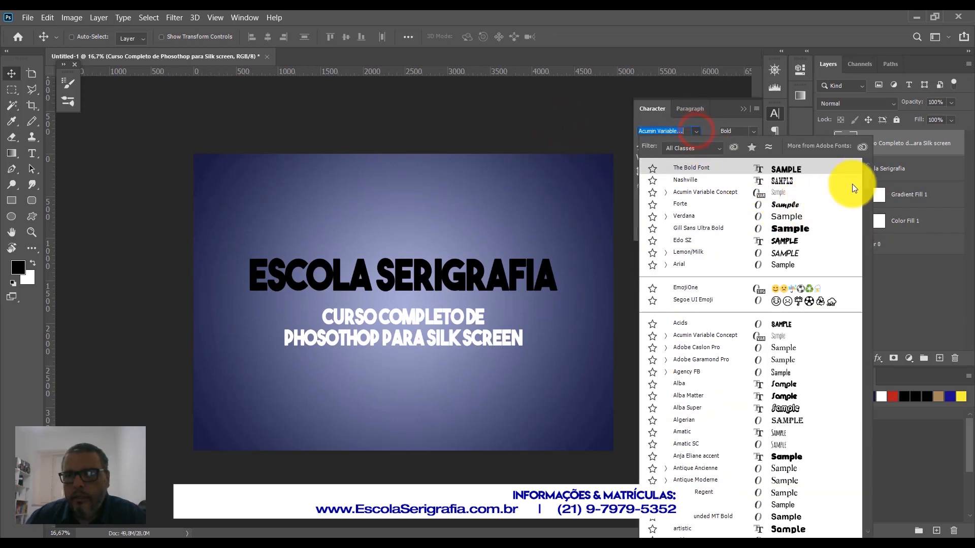
{"action": "left_click_drag", "start_coordinate": [868, 184], "coordinate": [864, 410]}
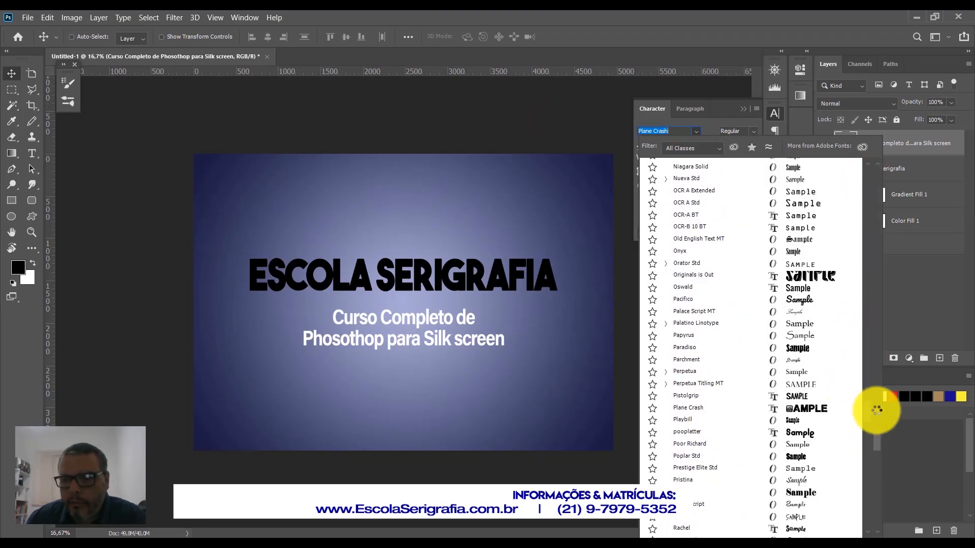
{"action": "scroll", "coordinate": [868, 411], "scroll_direction": "down", "scroll_amount": 10}
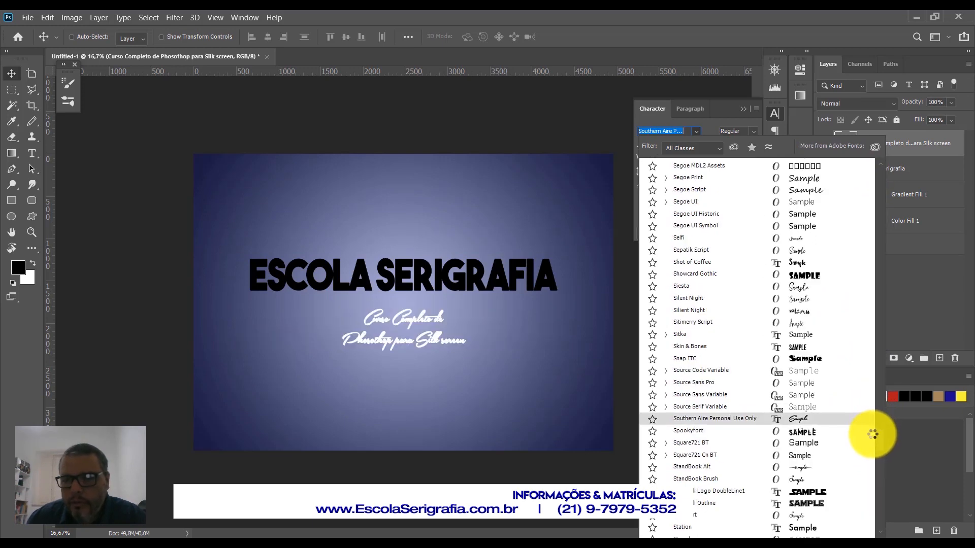
{"action": "scroll", "coordinate": [882, 441], "scroll_direction": "down", "scroll_amount": 15}
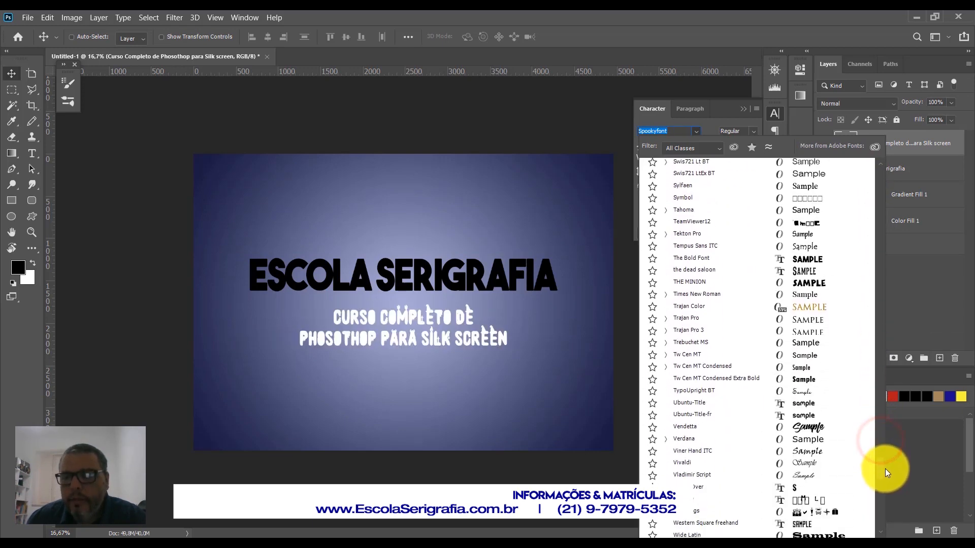
{"action": "scroll", "coordinate": [885, 468], "scroll_direction": "down", "scroll_amount": 1}
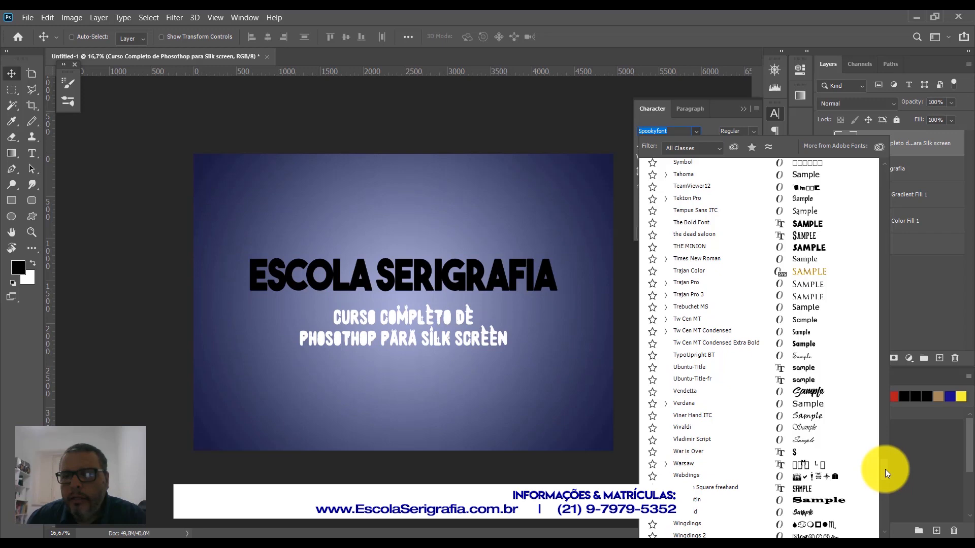
{"action": "scroll", "coordinate": [885, 469], "scroll_direction": "up", "scroll_amount": 1}
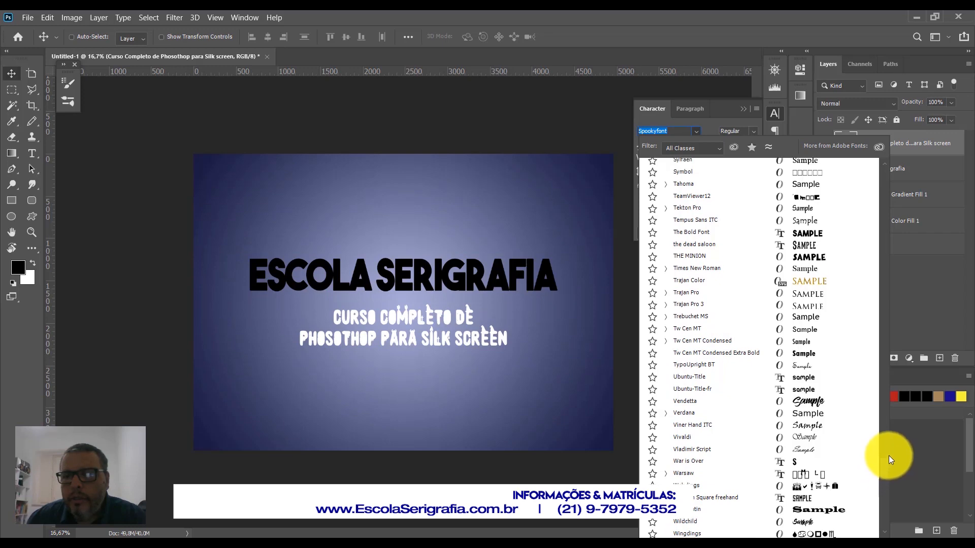
{"action": "left_click", "coordinate": [702, 268]}
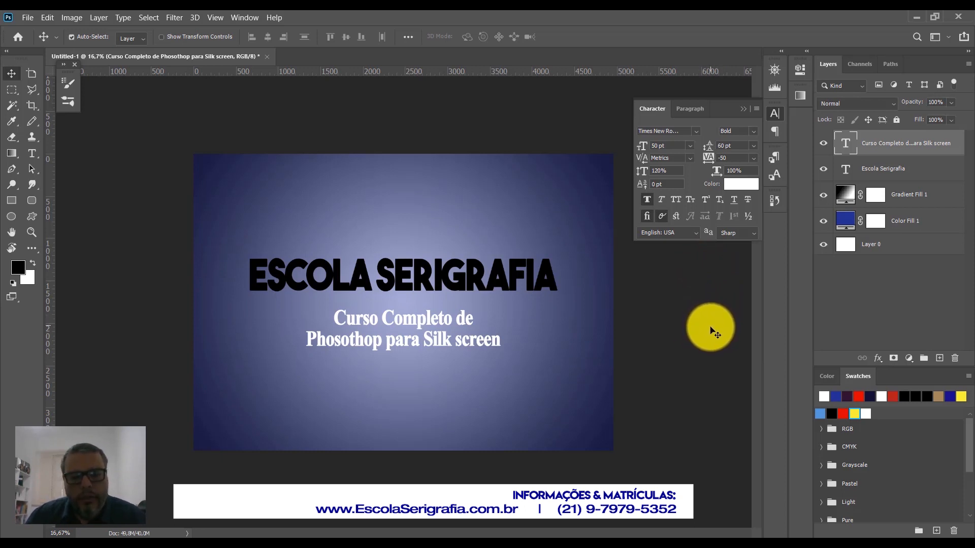
Try enlarging the subtitle to about 105% and the "Escola Serigrafia" title to about 108% with Free Transform
{"action": "key", "text": "ctrl+t"}
{"action": "mouse_move", "coordinate": [501, 307]}
{"action": "left_mouse_down"}
{"action": "mouse_move", "coordinate": [503, 280]}
{"action": "mouse_move", "coordinate": [559, 268]}
{"action": "mouse_move", "coordinate": [577, 280]}
{"action": "mouse_move", "coordinate": [577, 294]}
{"action": "mouse_move", "coordinate": [549, 307]}
{"action": "mouse_move", "coordinate": [496, 311]}
{"action": "mouse_move", "coordinate": [511, 305]}
{"action": "left_mouse_up"}
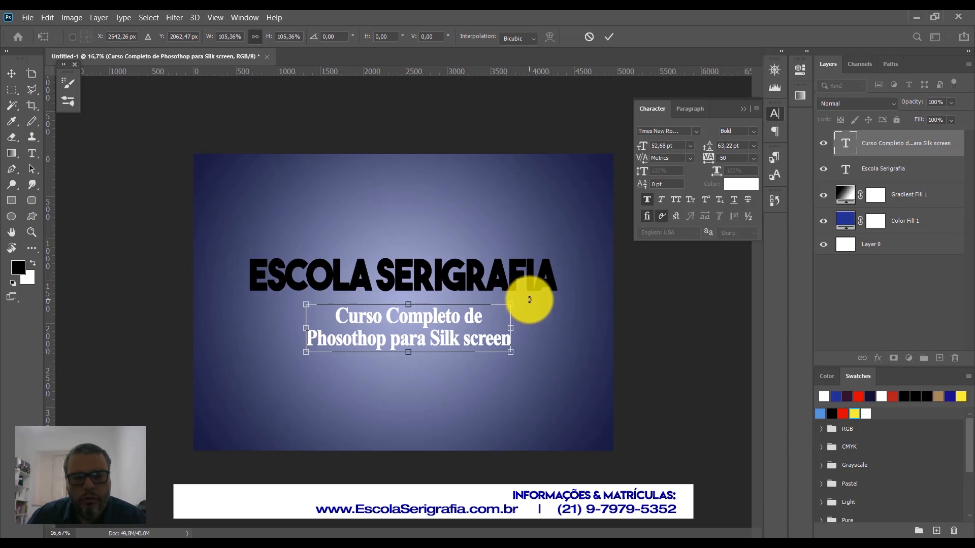
{"action": "key", "text": "Return"}
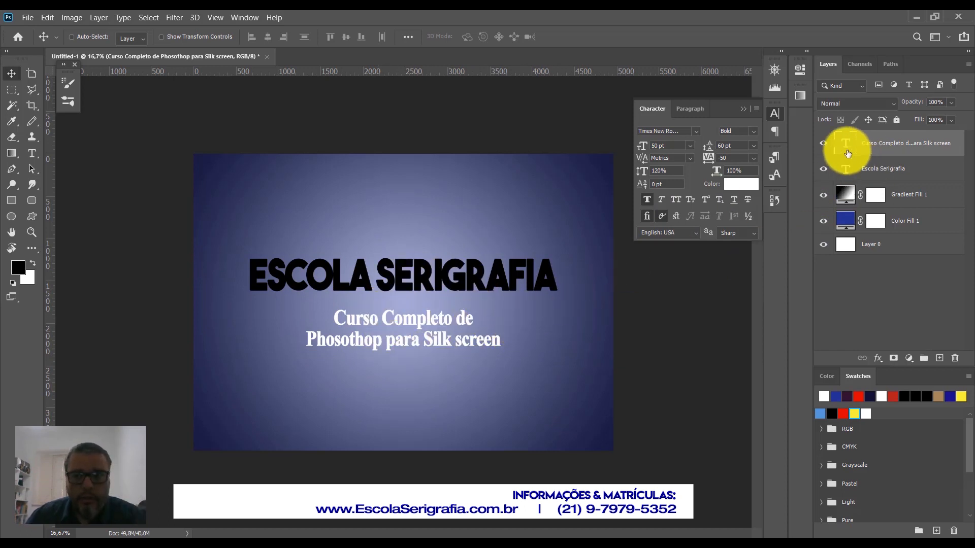
{"action": "left_click", "coordinate": [884, 170]}
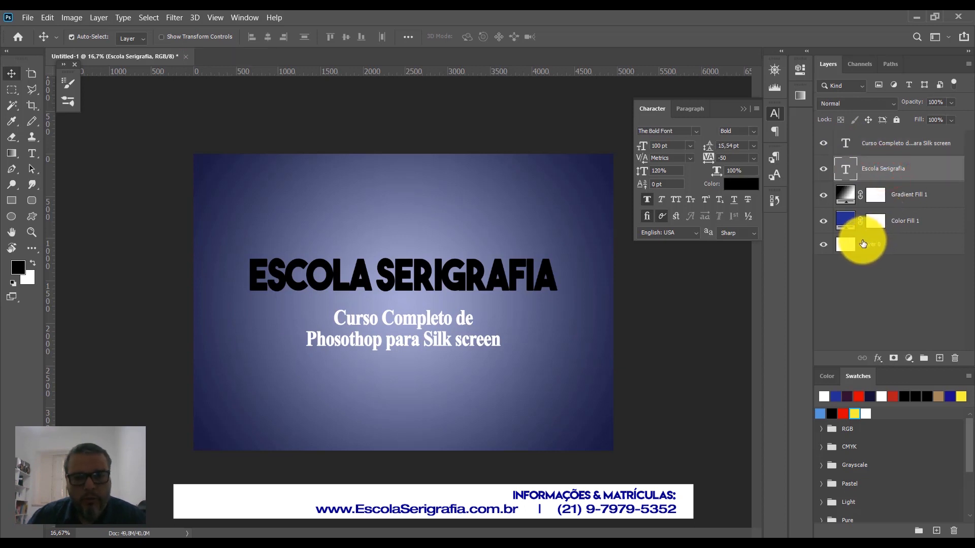
{"action": "key", "text": "ctrl+t"}
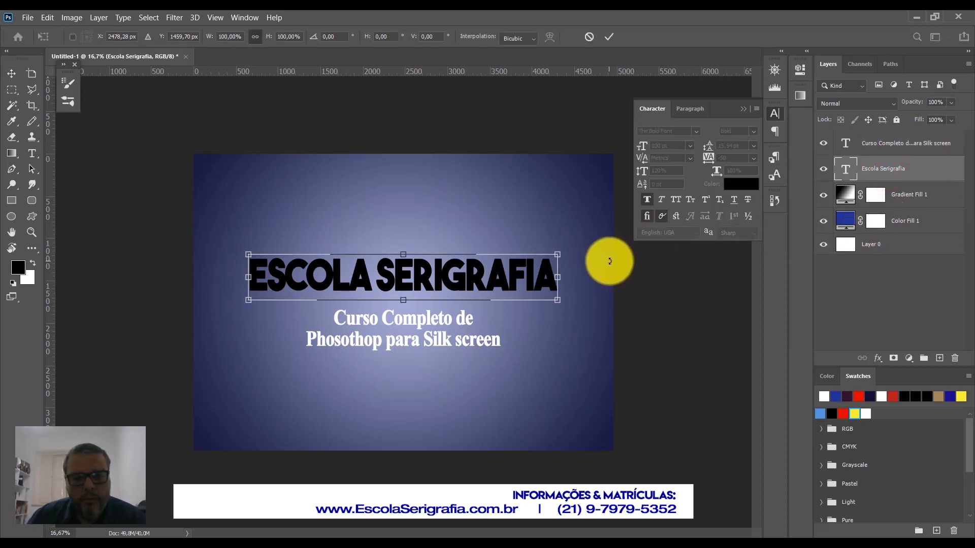
{"action": "mouse_move", "coordinate": [573, 239]}
{"action": "left_mouse_down"}
{"action": "mouse_move", "coordinate": [514, 182]}
{"action": "mouse_move", "coordinate": [562, 224]}
{"action": "mouse_move", "coordinate": [570, 249]}
{"action": "mouse_move", "coordinate": [504, 282]}
{"action": "mouse_move", "coordinate": [581, 232]}
{"action": "left_mouse_up"}
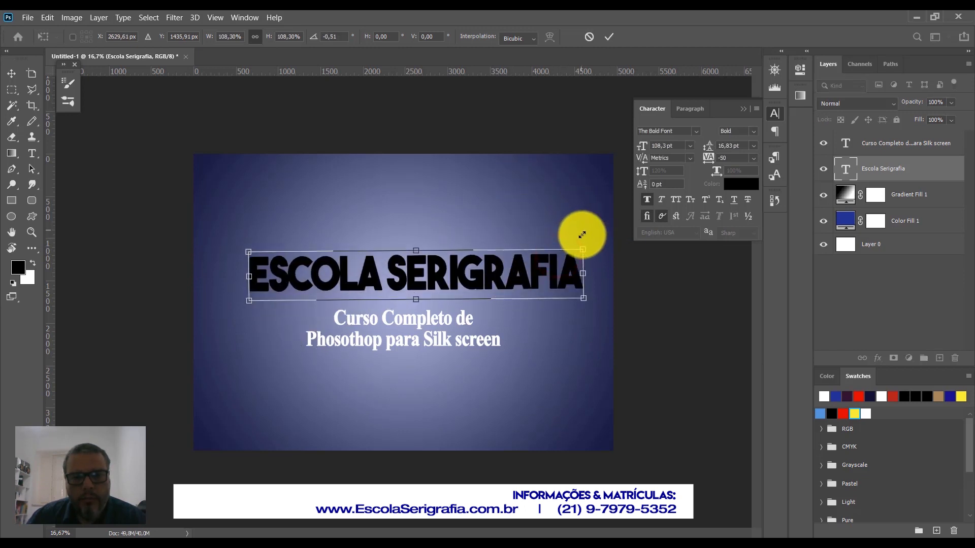
{"action": "key", "text": "Escape"}
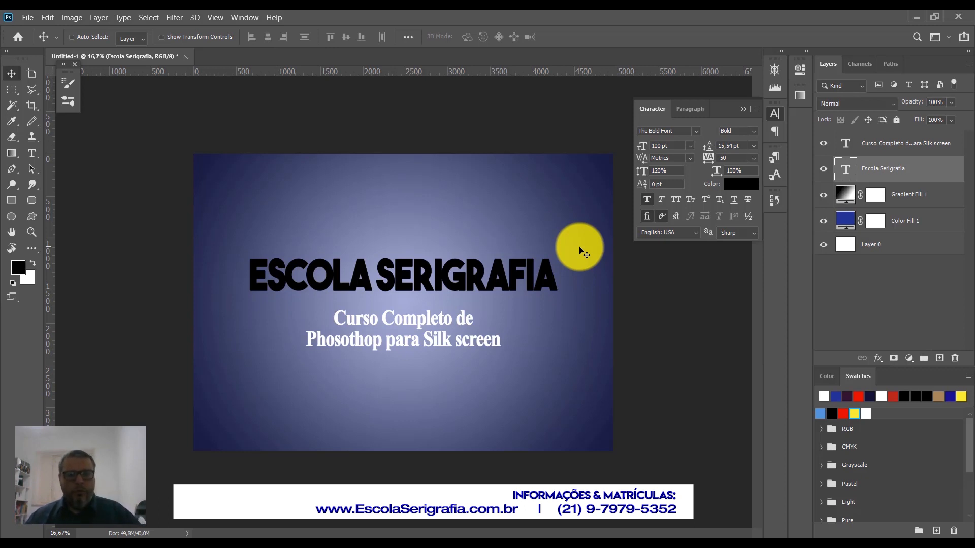
Correct the misspelled word "Phosothop" in the subtitle's second line to "Photoshop"
{"action": "left_click", "coordinate": [32, 154]}
{"action": "left_click", "coordinate": [339, 339]}
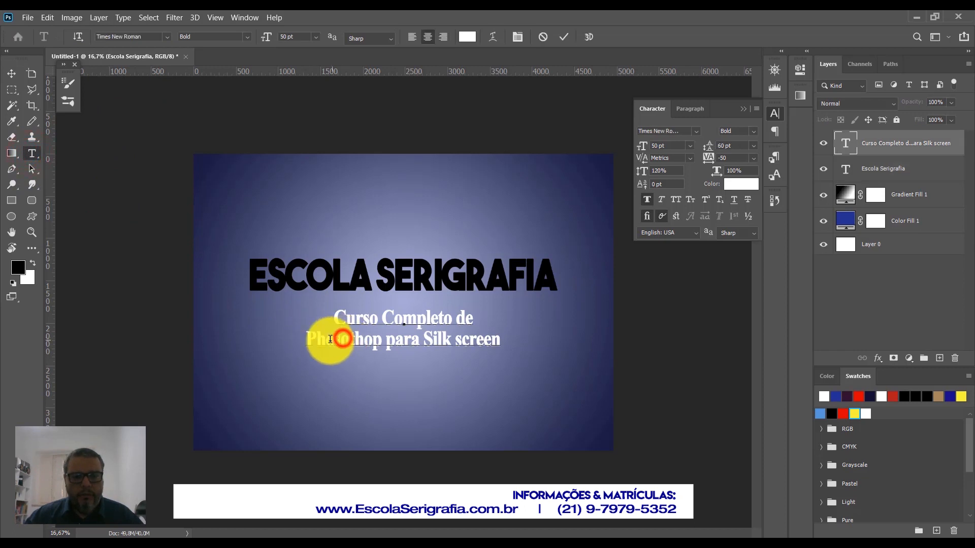
{"action": "left_click_drag", "start_coordinate": [335, 340], "coordinate": [381, 340]}
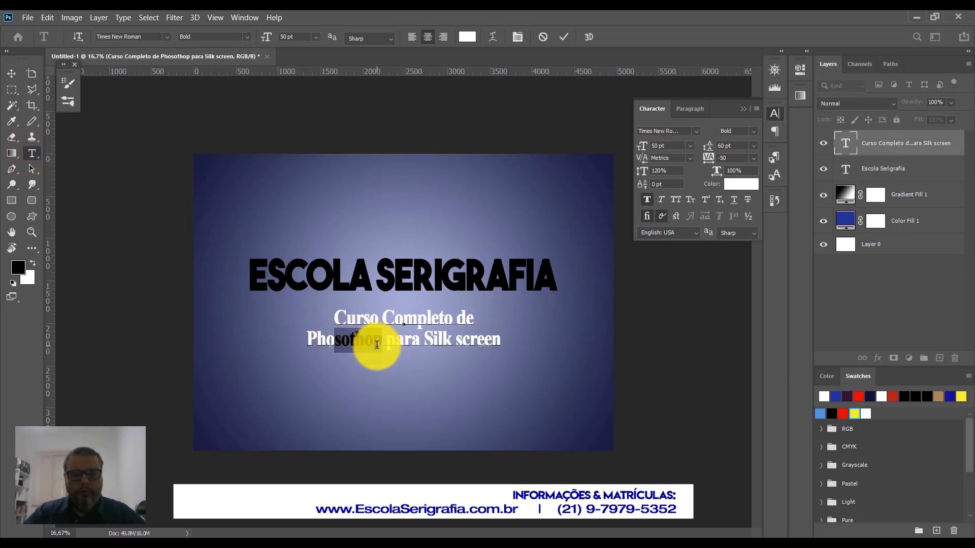
{"action": "type", "text": "toshop"}
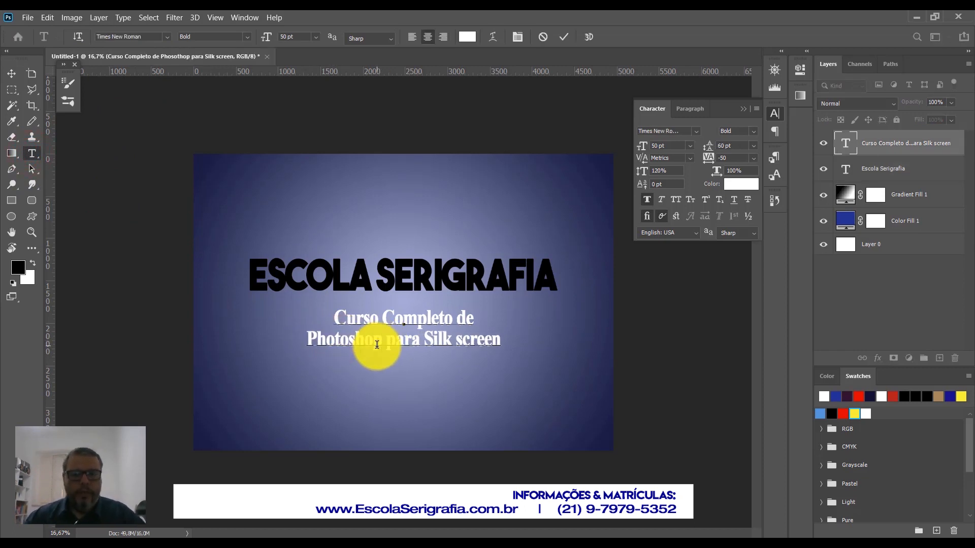
Capitalize the first letter of "screen" so the subtitle ends in "Silk Screen", and commit the text edit
{"action": "left_click", "coordinate": [459, 345]}
{"action": "left_click", "coordinate": [460, 339]}
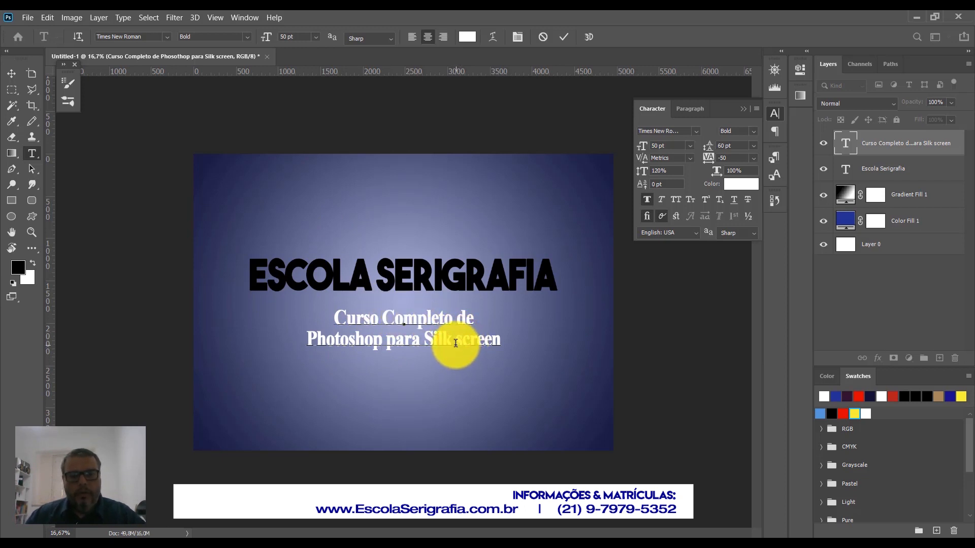
{"action": "type", "text": "S"}
{"action": "key", "text": "BackSpace"}
{"action": "key", "text": "BackSpace"}
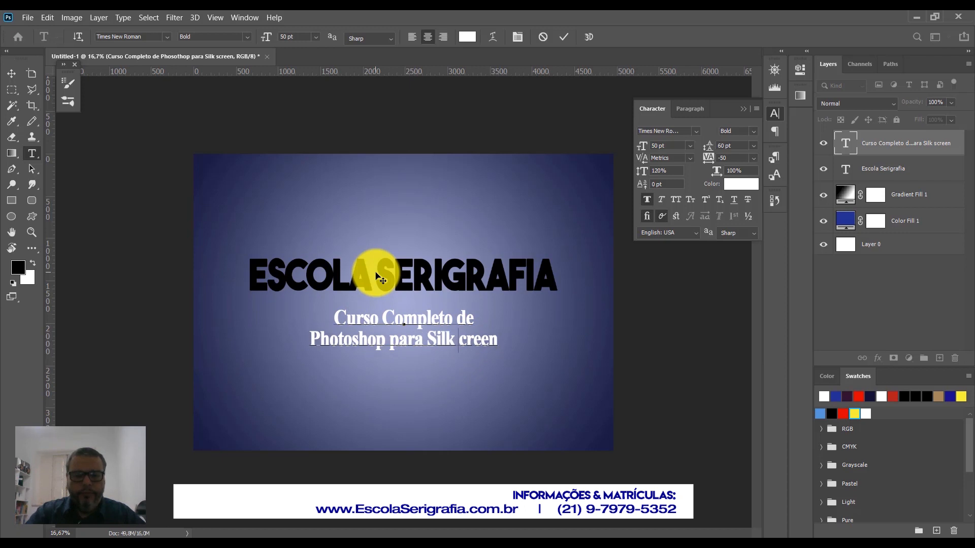
{"action": "type", "text": "S"}
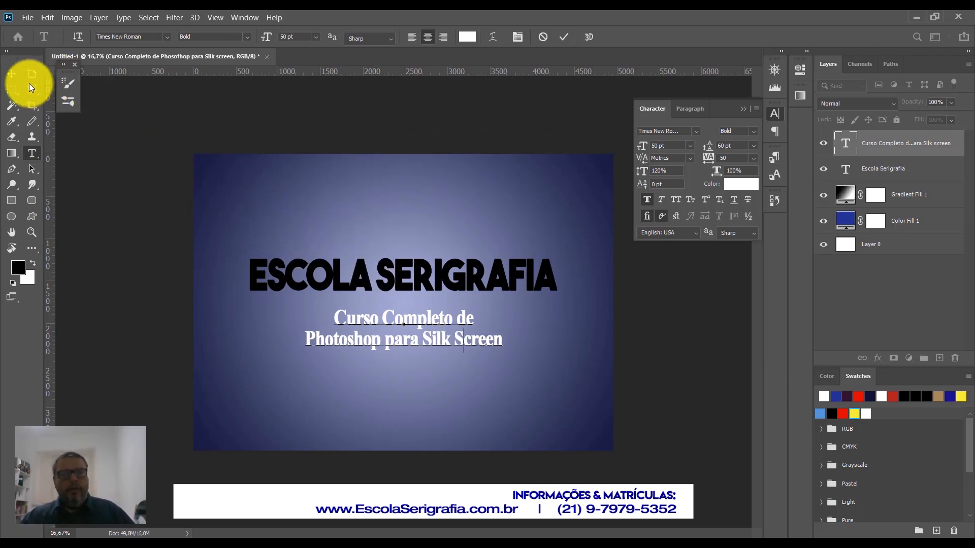
{"action": "left_click", "coordinate": [12, 74]}
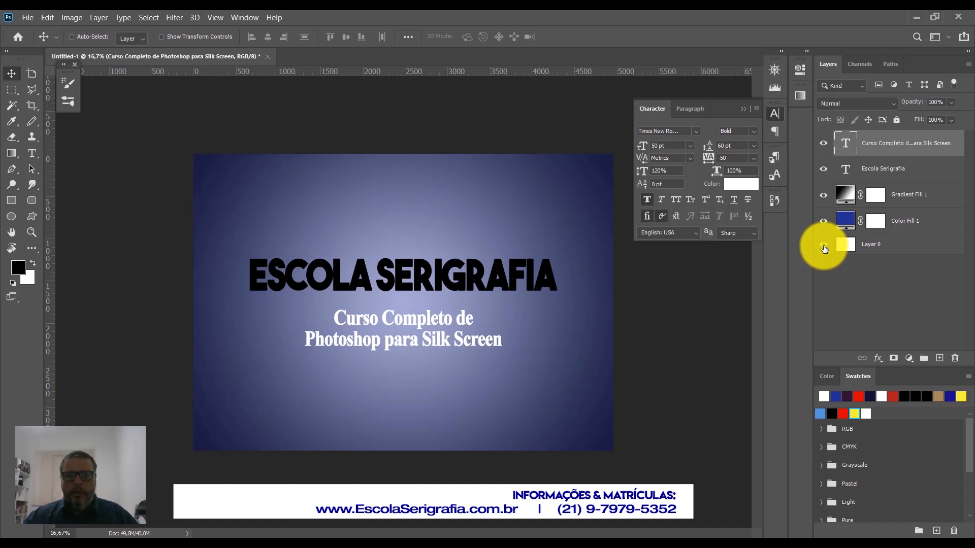
Hide the gradient and color fill layers to view the base layer, and make the color fill visible again
{"action": "left_click", "coordinate": [824, 195]}
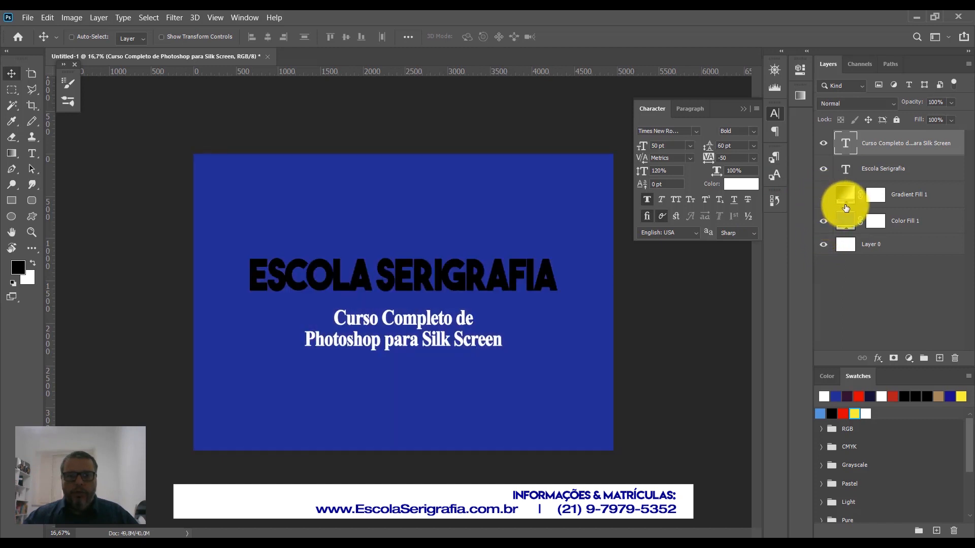
{"action": "left_click", "coordinate": [824, 223]}
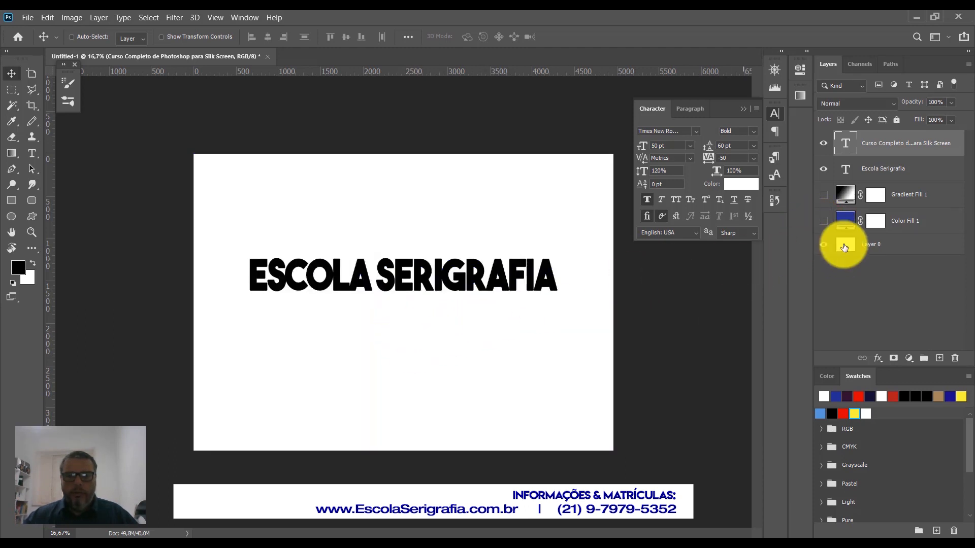
{"action": "left_click", "coordinate": [847, 247]}
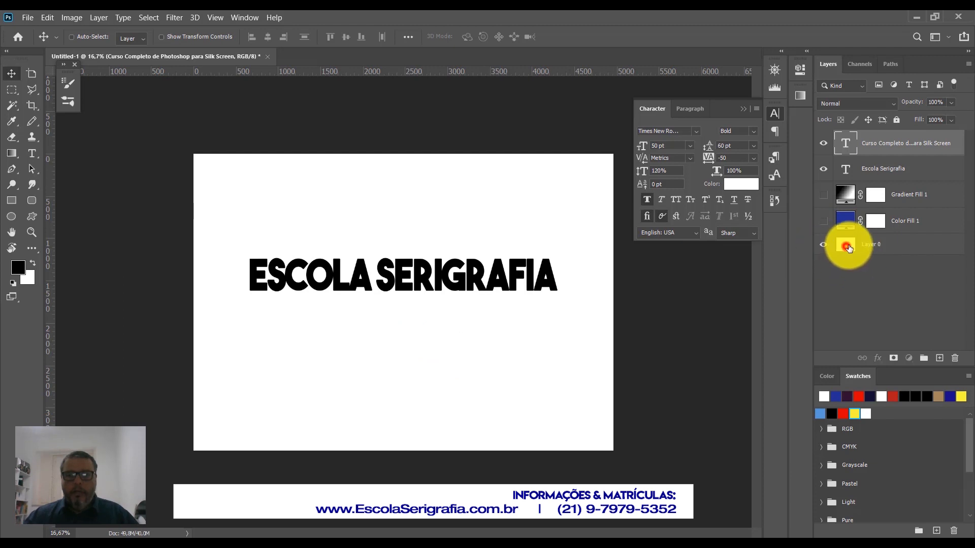
{"action": "left_click", "coordinate": [824, 222]}
Change the Color Fill 1 layer to green (RGB 30, 163, 46) and turn the Gradient Fill 1 layer back on
{"action": "left_click", "coordinate": [846, 222]}
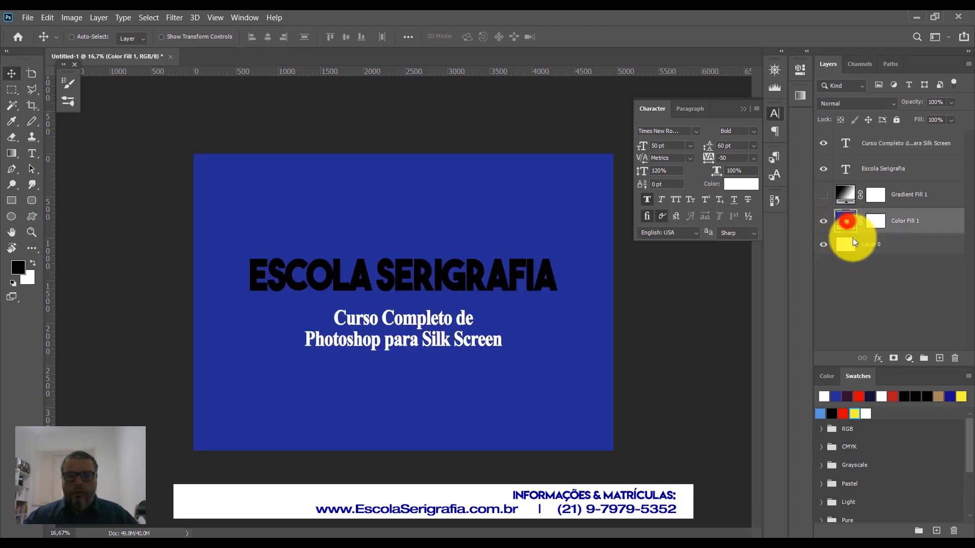
{"action": "mouse_move", "coordinate": [563, 341]}
{"action": "left_mouse_down"}
{"action": "mouse_move", "coordinate": [591, 325]}
{"action": "mouse_move", "coordinate": [523, 392]}
{"action": "mouse_move", "coordinate": [522, 413]}
{"action": "mouse_move", "coordinate": [558, 392]}
{"action": "left_mouse_up"}
{"action": "left_click", "coordinate": [594, 432]}
{"action": "left_click", "coordinate": [591, 402]}
{"action": "mouse_move", "coordinate": [529, 357]}
{"action": "left_mouse_down"}
{"action": "mouse_move", "coordinate": [511, 337]}
{"action": "mouse_move", "coordinate": [537, 335]}
{"action": "mouse_move", "coordinate": [548, 355]}
{"action": "left_mouse_up"}
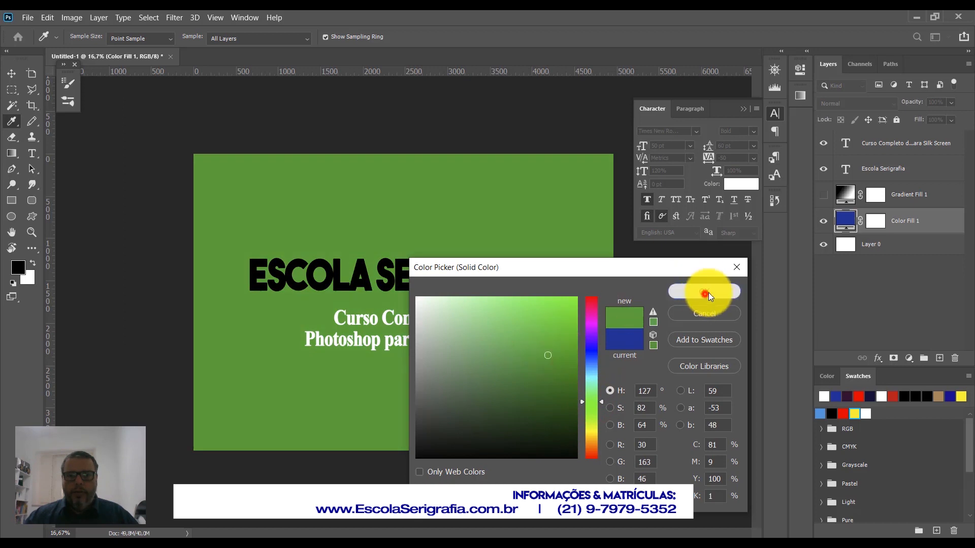
{"action": "left_click", "coordinate": [704, 291]}
{"action": "left_click", "coordinate": [823, 195]}
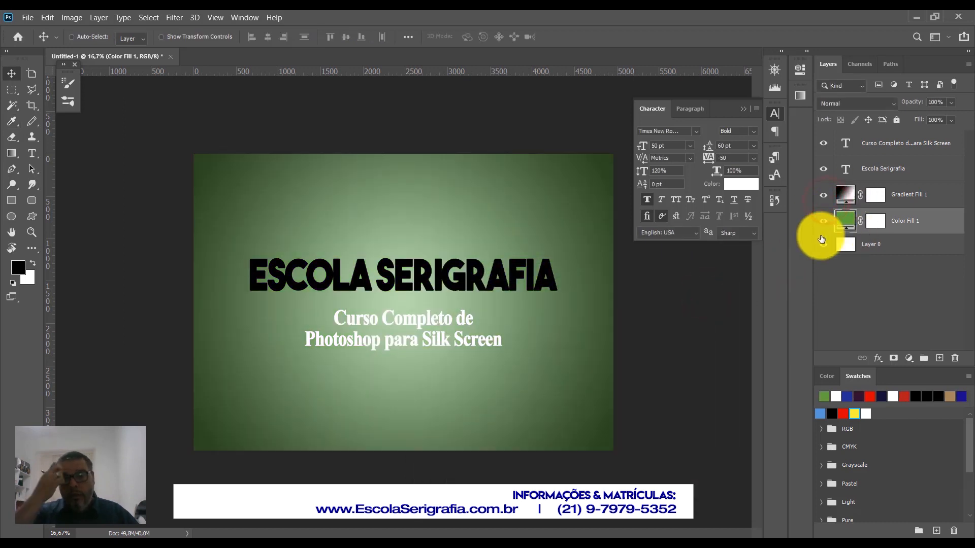